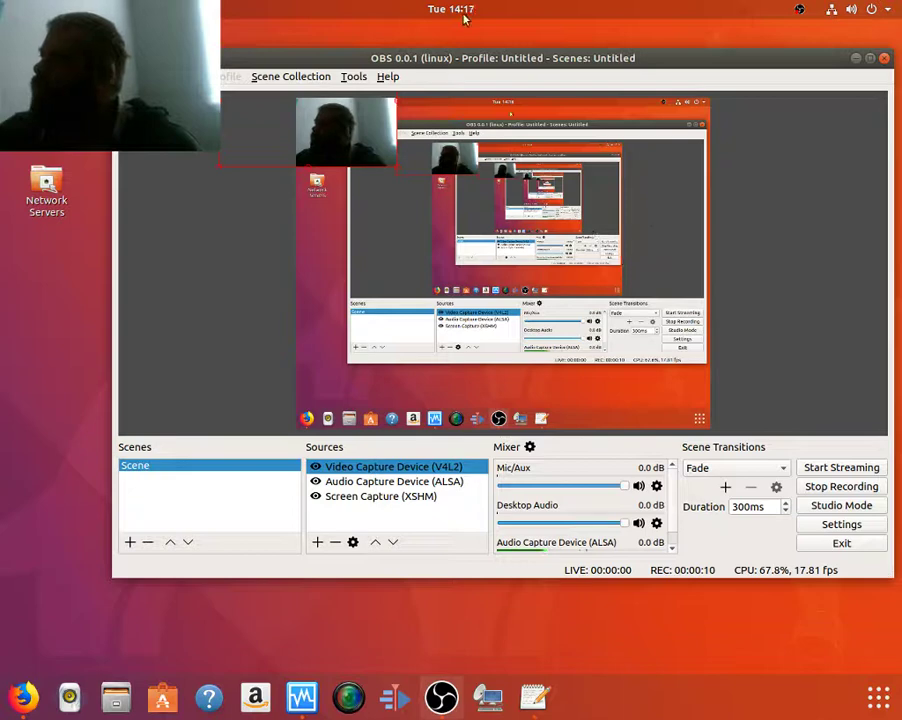
Check the calendar panel, close it, and minimize the OBS Studio window to reveal the desktop
{"action": "left_click", "coordinate": [451, 9]}
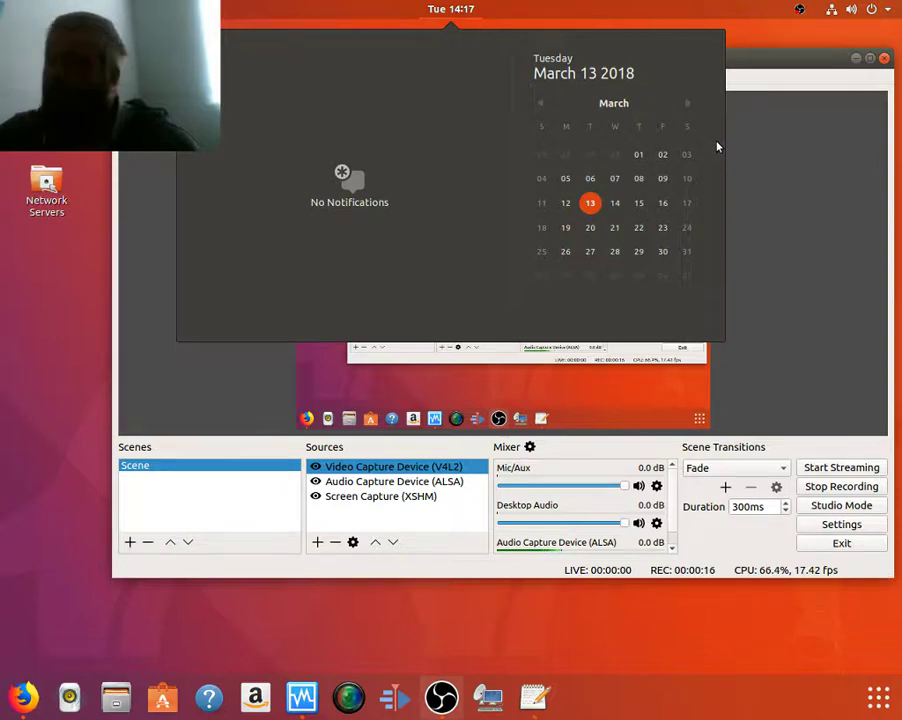
{"action": "left_click", "coordinate": [759, 29]}
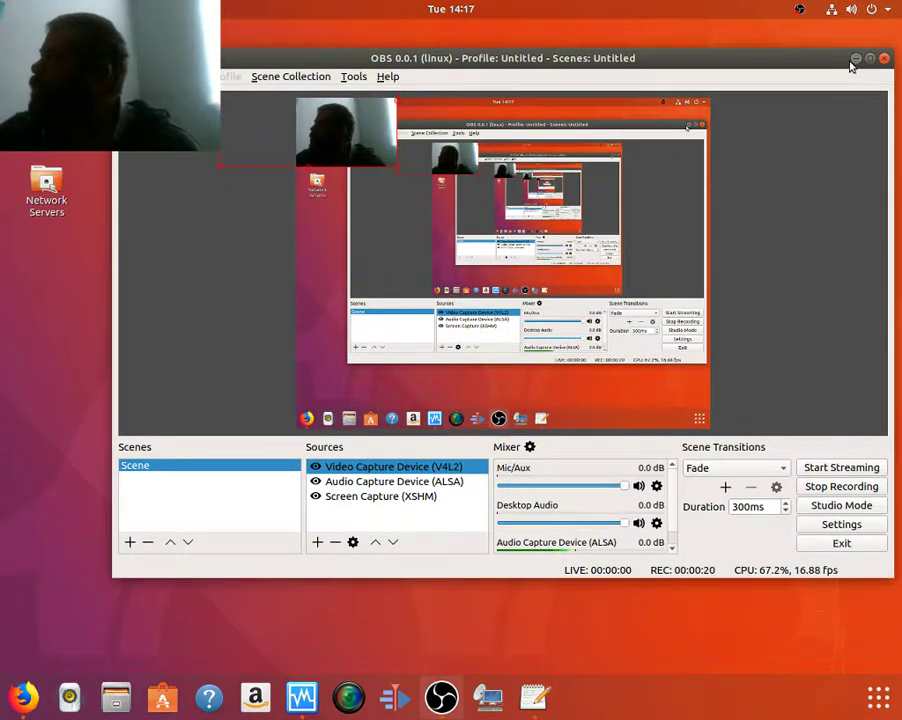
{"action": "left_click", "coordinate": [853, 60]}
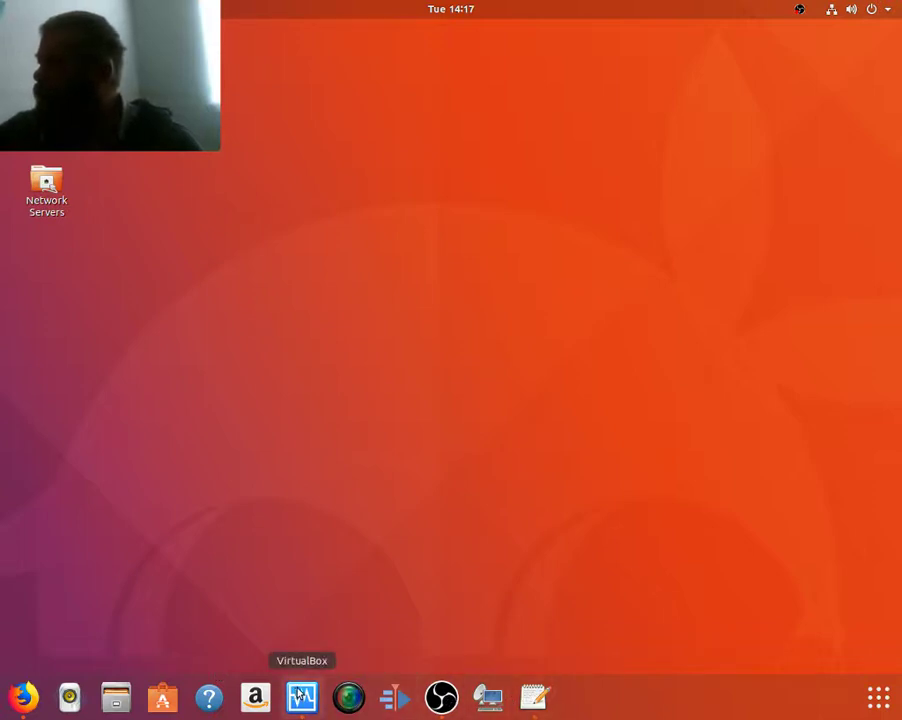
{"action": "left_click", "coordinate": [5, 692]}
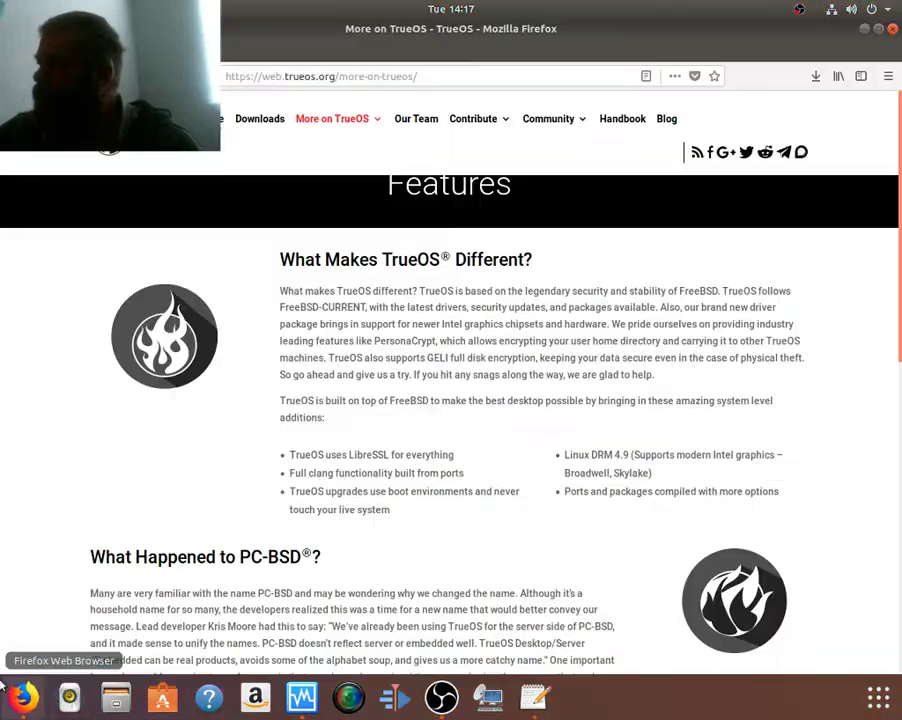
{"action": "left_click", "coordinate": [815, 76]}
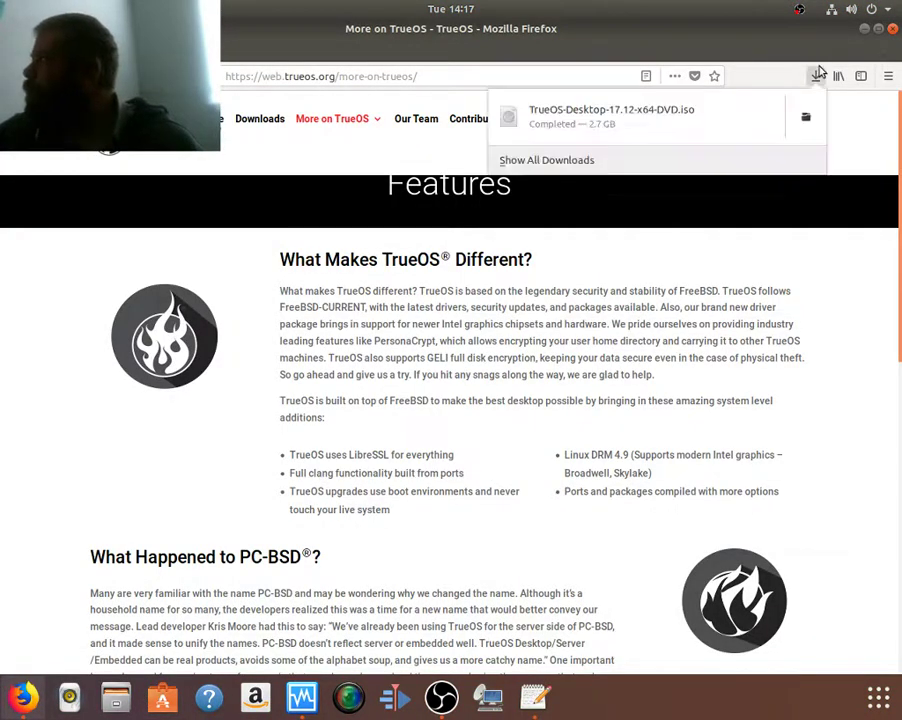
{"action": "left_click", "coordinate": [560, 326]}
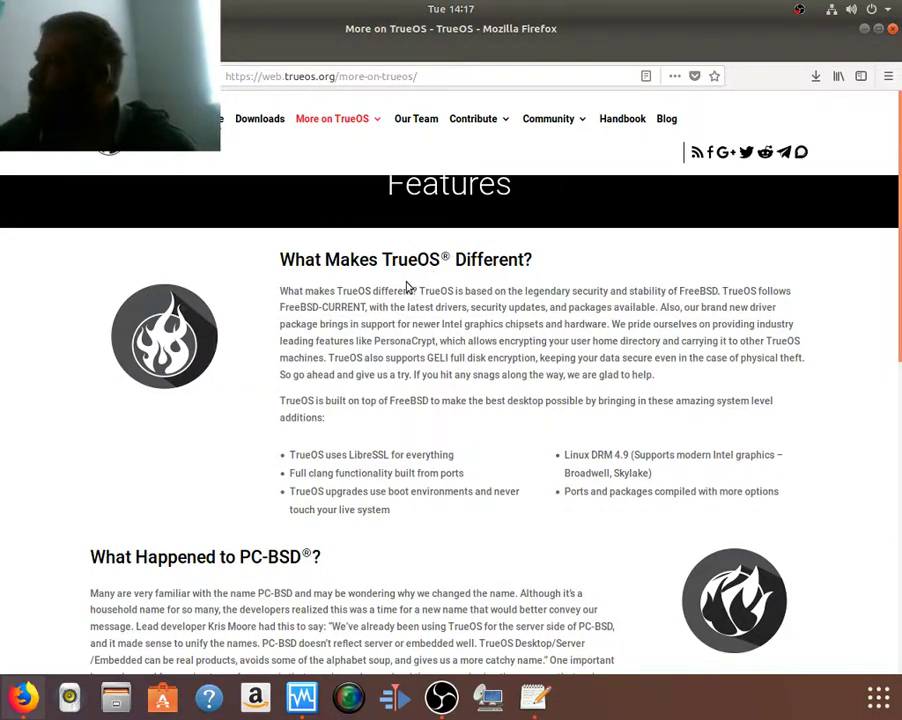
{"action": "scroll", "coordinate": [405, 289], "scroll_direction": "down", "scroll_amount": 5}
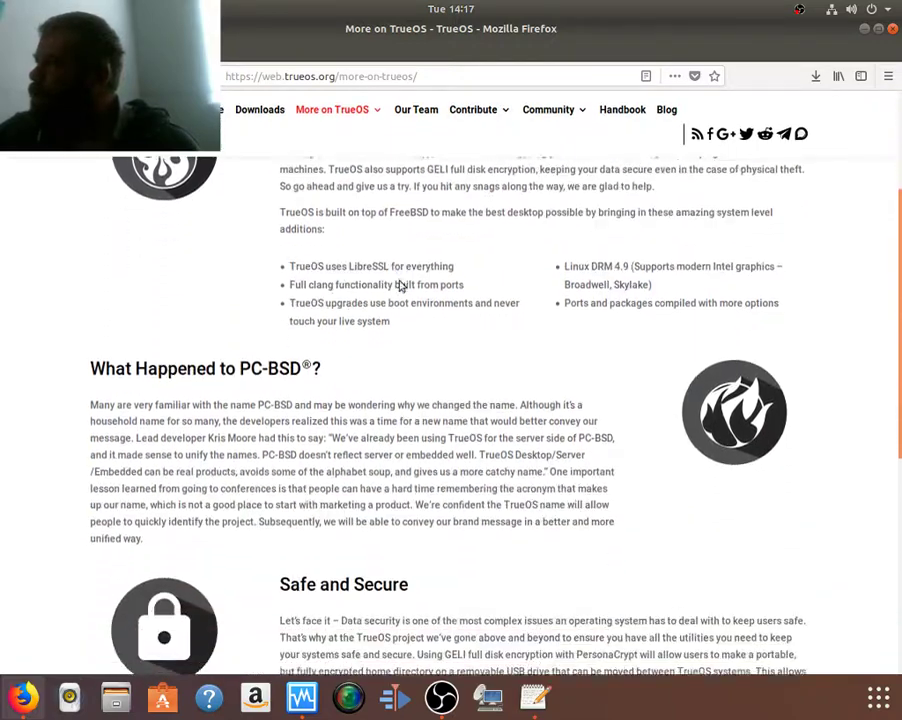
{"action": "scroll", "coordinate": [398, 288], "scroll_direction": "down", "scroll_amount": 3}
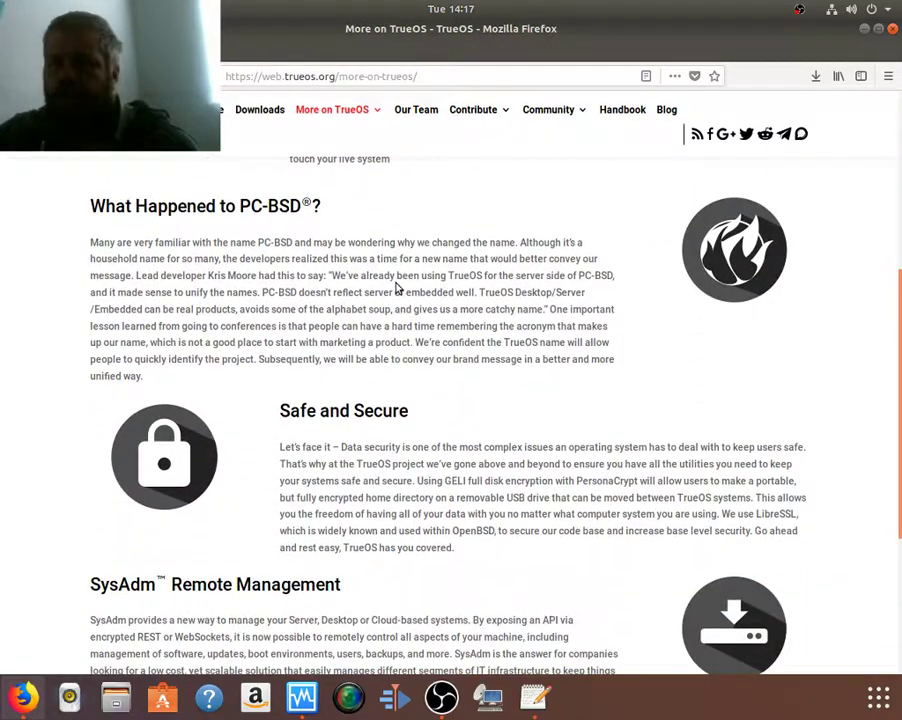
{"action": "scroll", "coordinate": [396, 290], "scroll_direction": "down", "scroll_amount": 4}
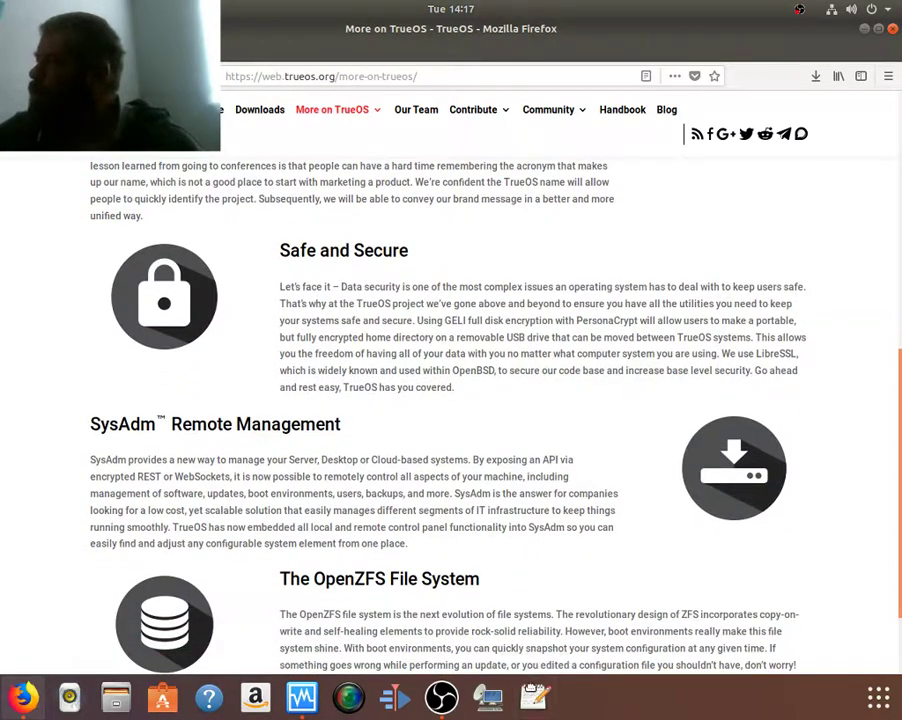
{"action": "left_click", "coordinate": [536, 697]}
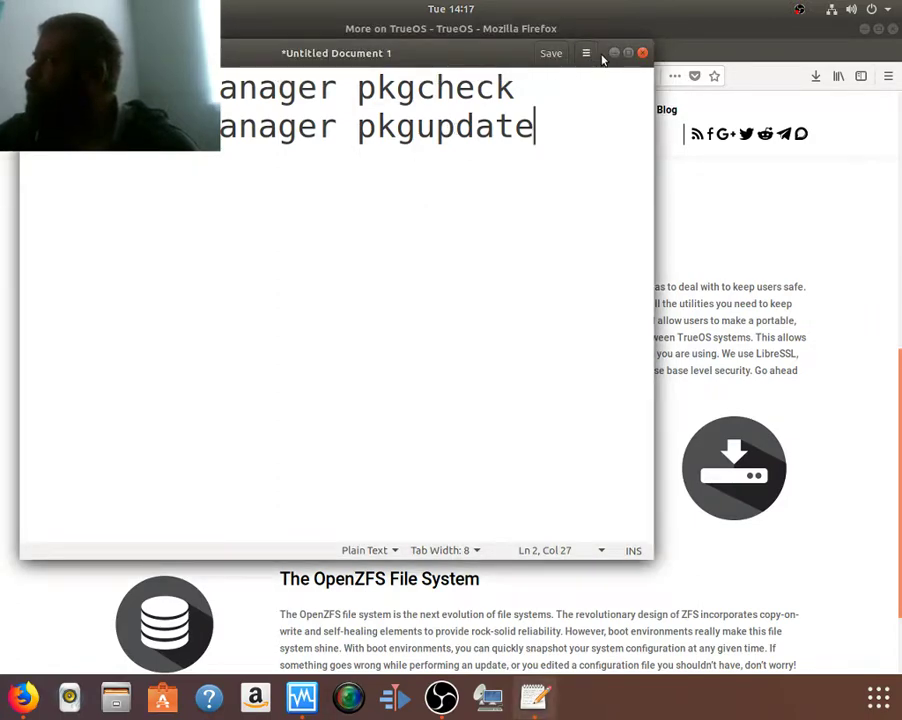
{"action": "left_click", "coordinate": [614, 55]}
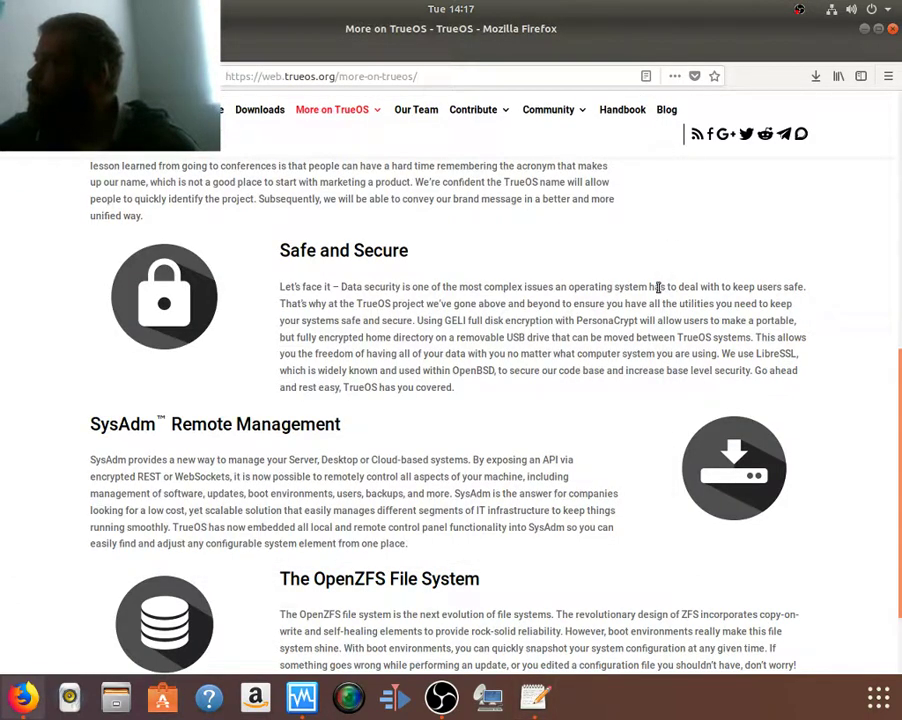
{"action": "scroll", "coordinate": [593, 250], "scroll_direction": "down", "scroll_amount": 2}
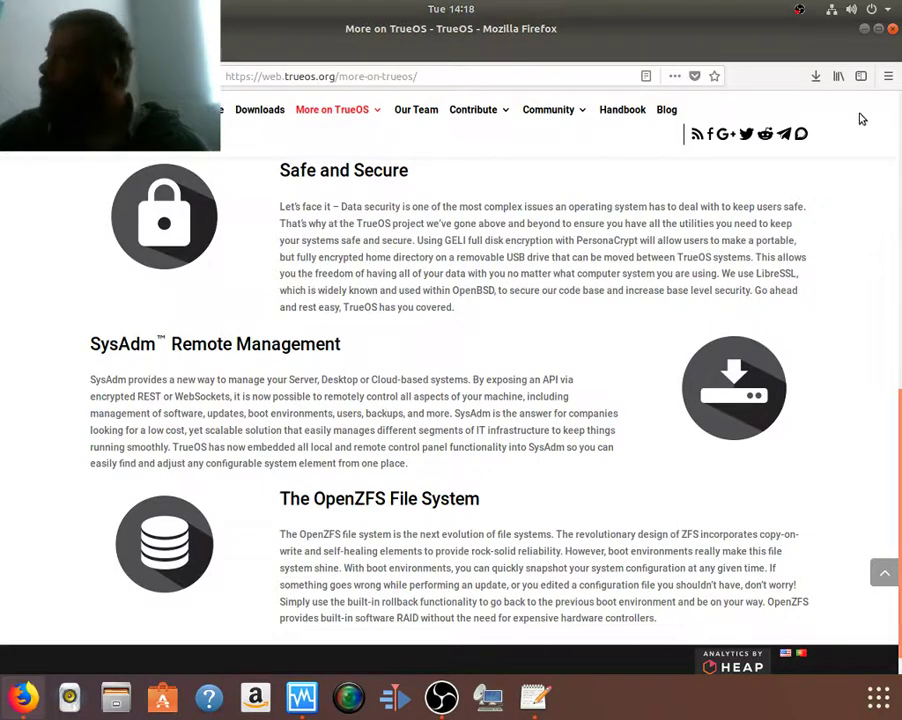
{"action": "left_click", "coordinate": [864, 28]}
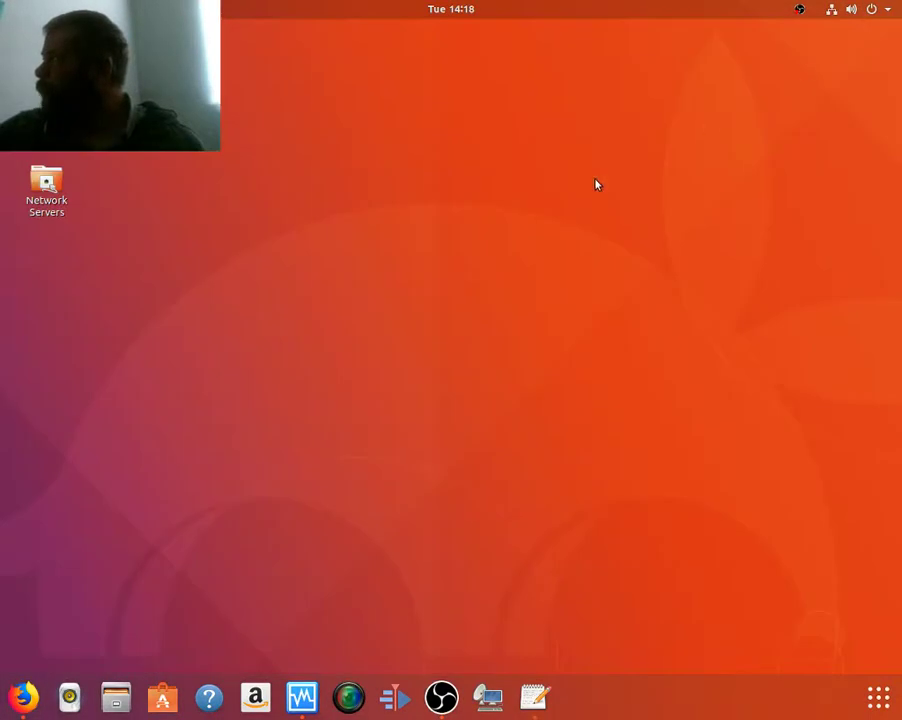
Start a new virtual machine named 'trueos' with type BSD and version FreeBSD (64-bit)
{"action": "left_click", "coordinate": [302, 697]}
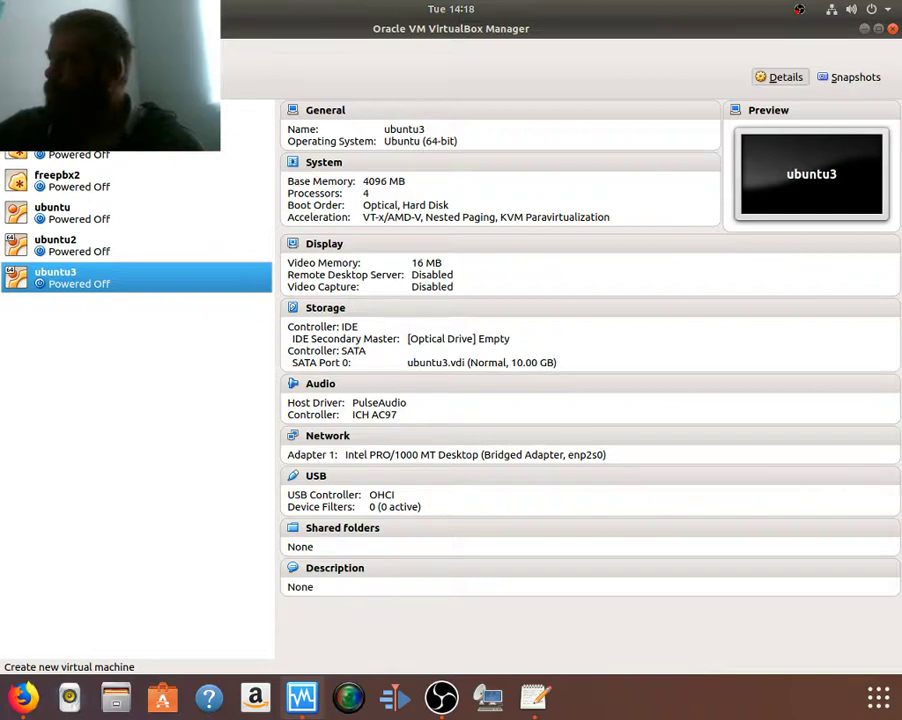
{"action": "left_click", "coordinate": [30, 75]}
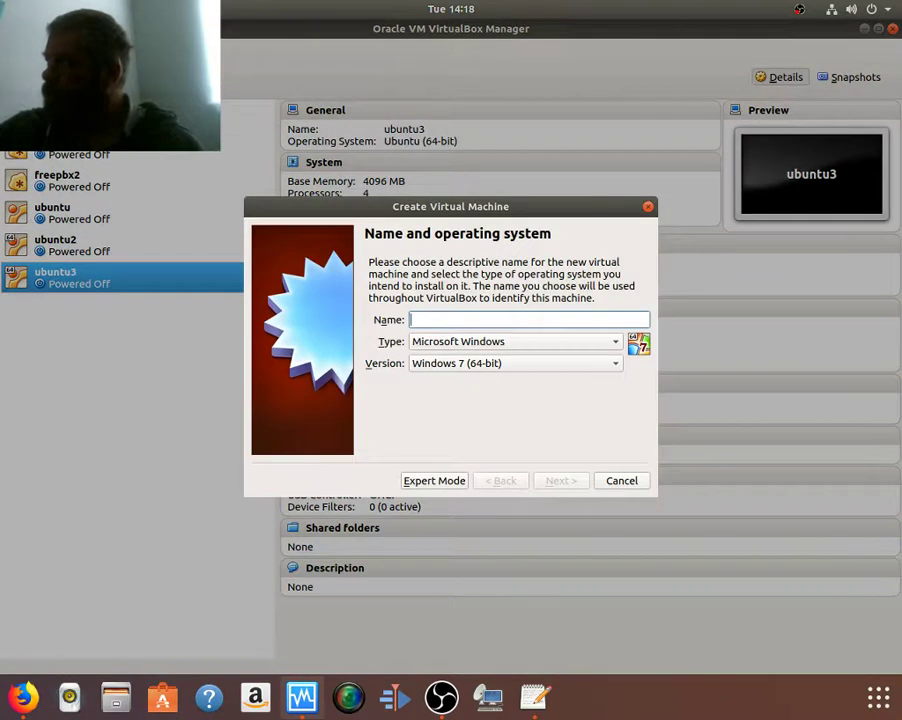
{"action": "type", "text": "tru"}
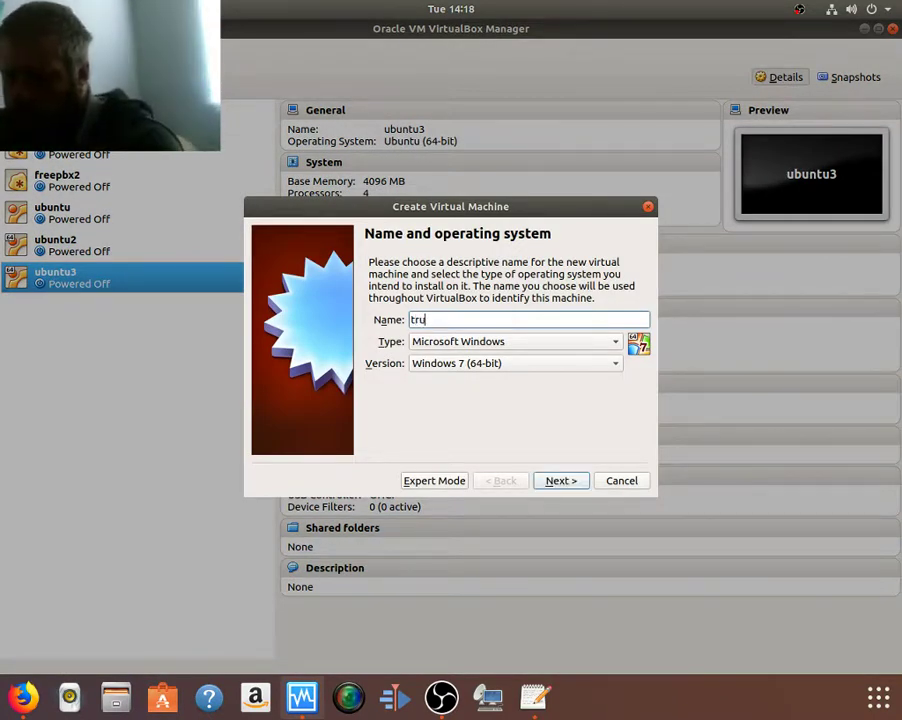
{"action": "type", "text": "e"}
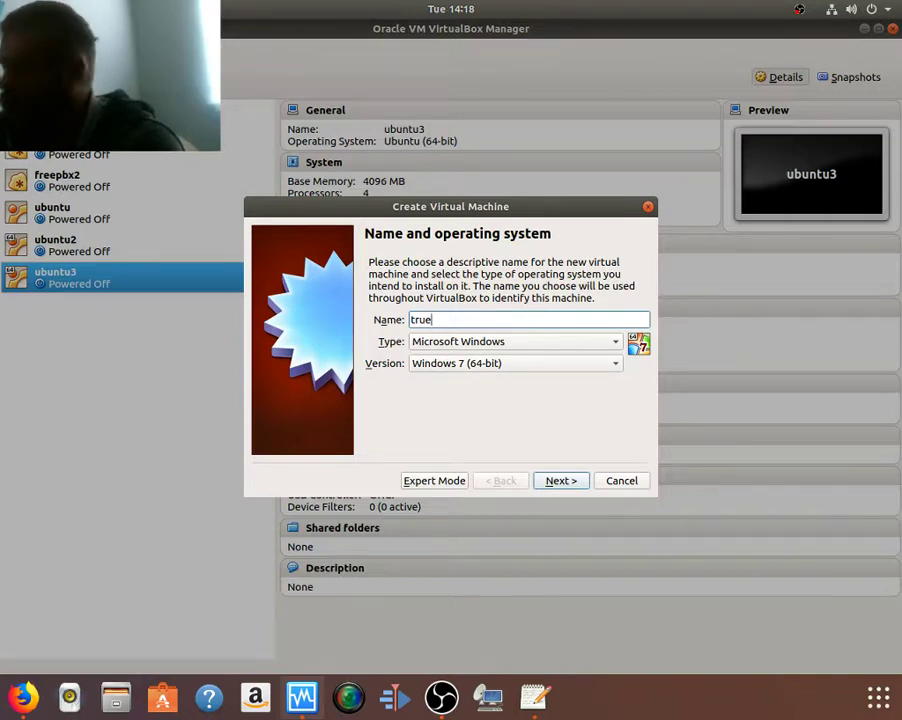
{"action": "type", "text": "os"}
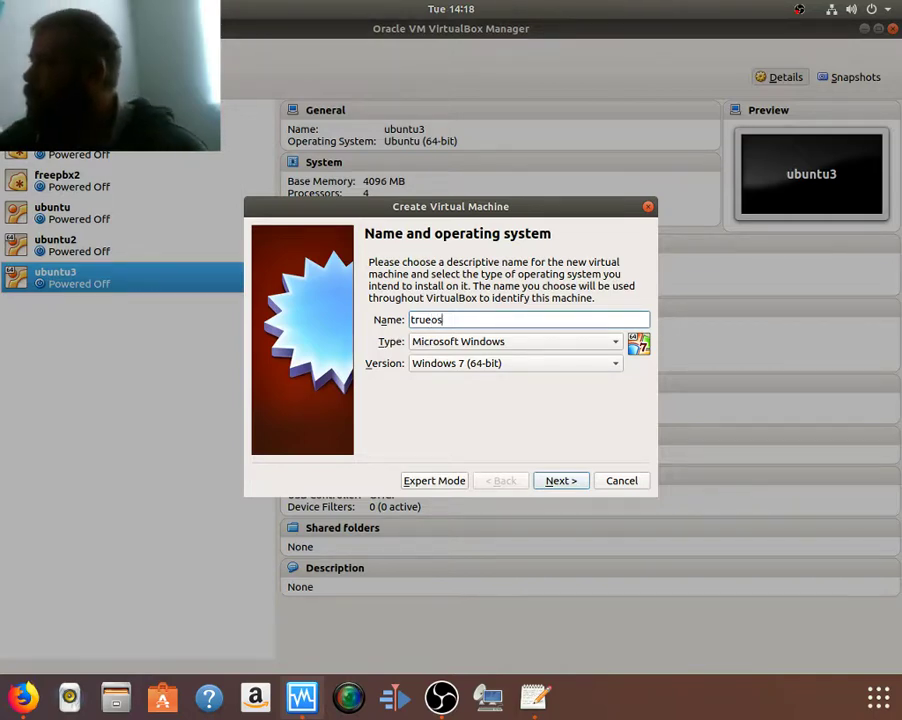
{"action": "left_click", "coordinate": [461, 347]}
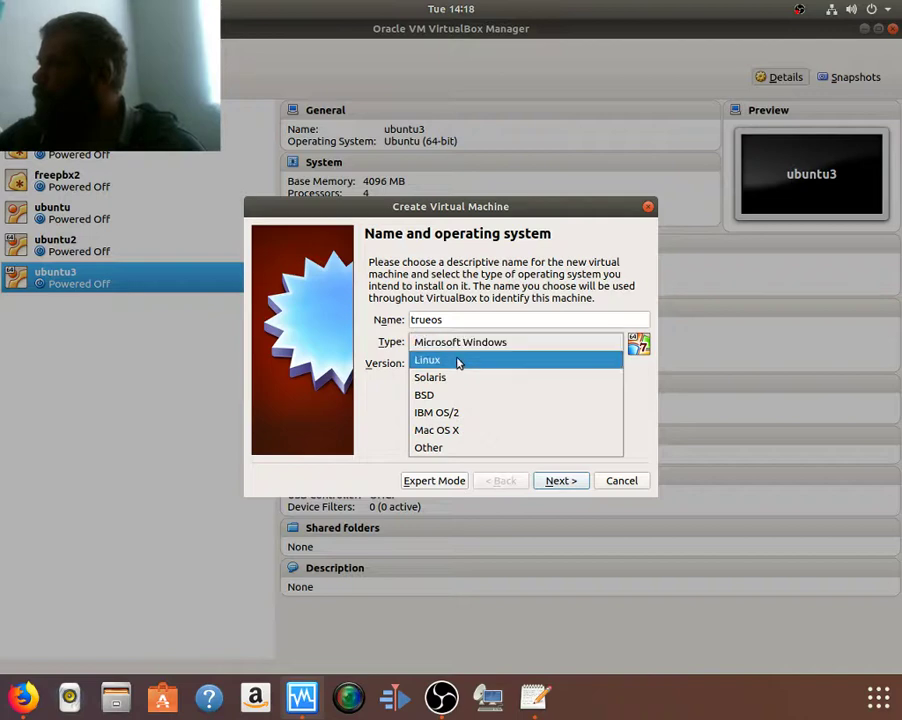
{"action": "left_click", "coordinate": [462, 396]}
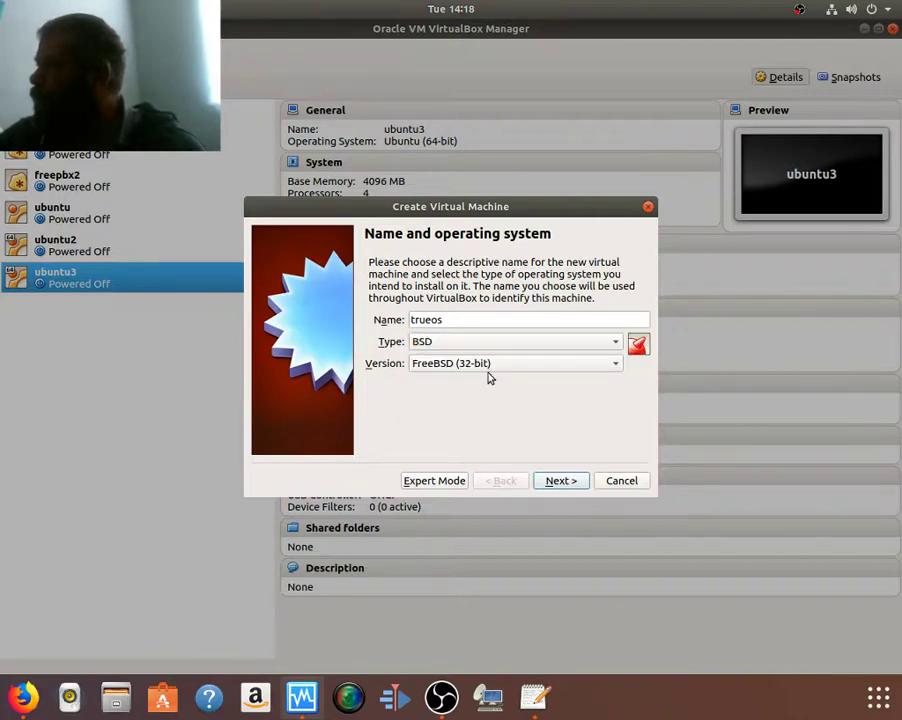
{"action": "left_click", "coordinate": [495, 365]}
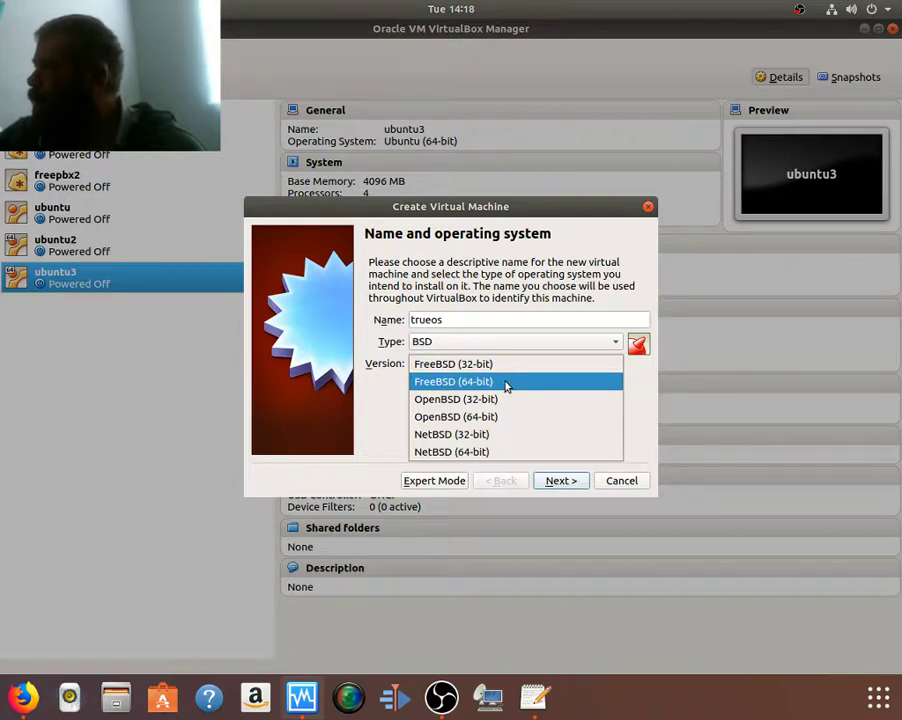
{"action": "left_click", "coordinate": [507, 386]}
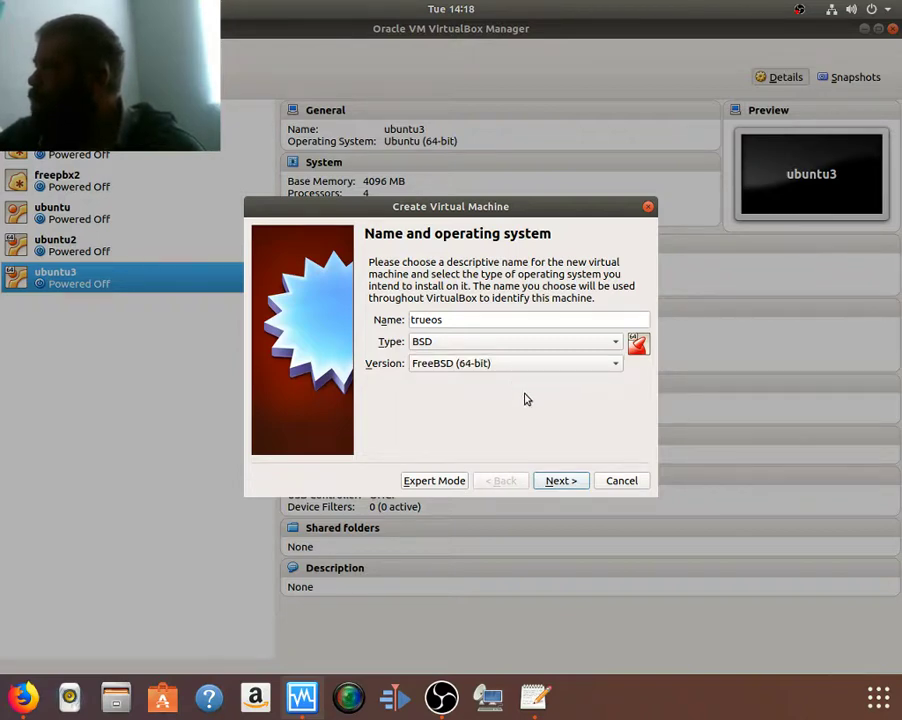
Give it 4096 MB memory and a dynamically allocated 16 GB trueos.vdi disk, then create it
{"action": "left_click", "coordinate": [561, 481]}
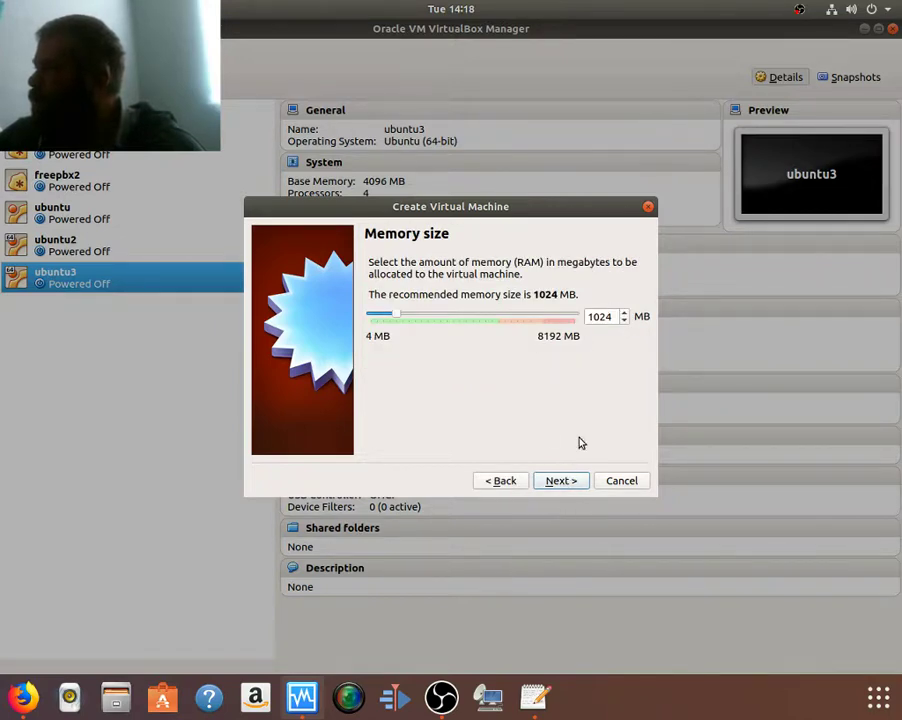
{"action": "left_click_drag", "start_coordinate": [613, 316], "coordinate": [568, 316]}
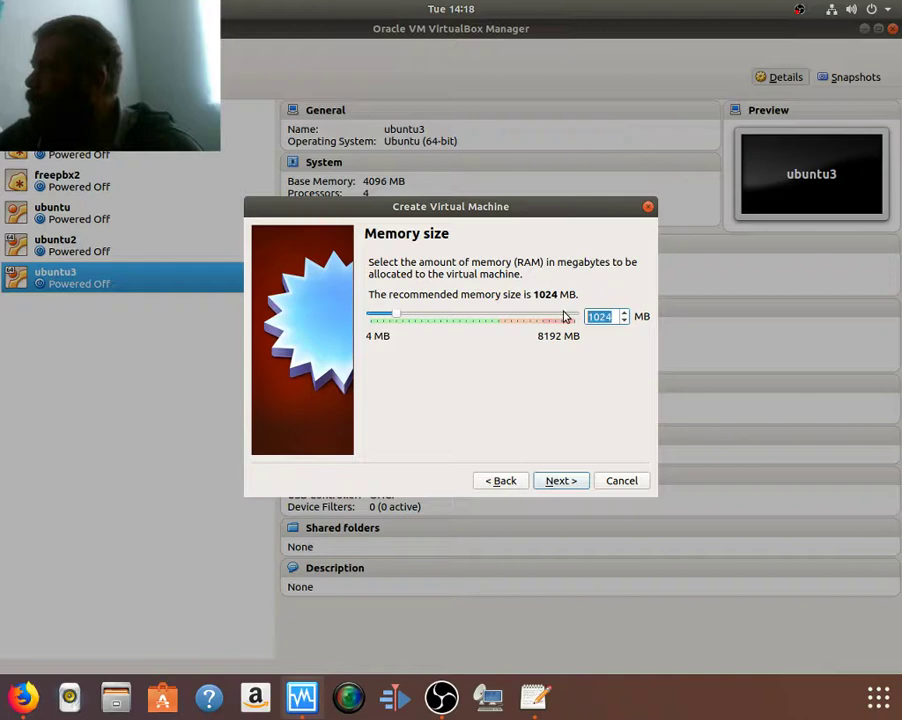
{"action": "type", "text": "4096"}
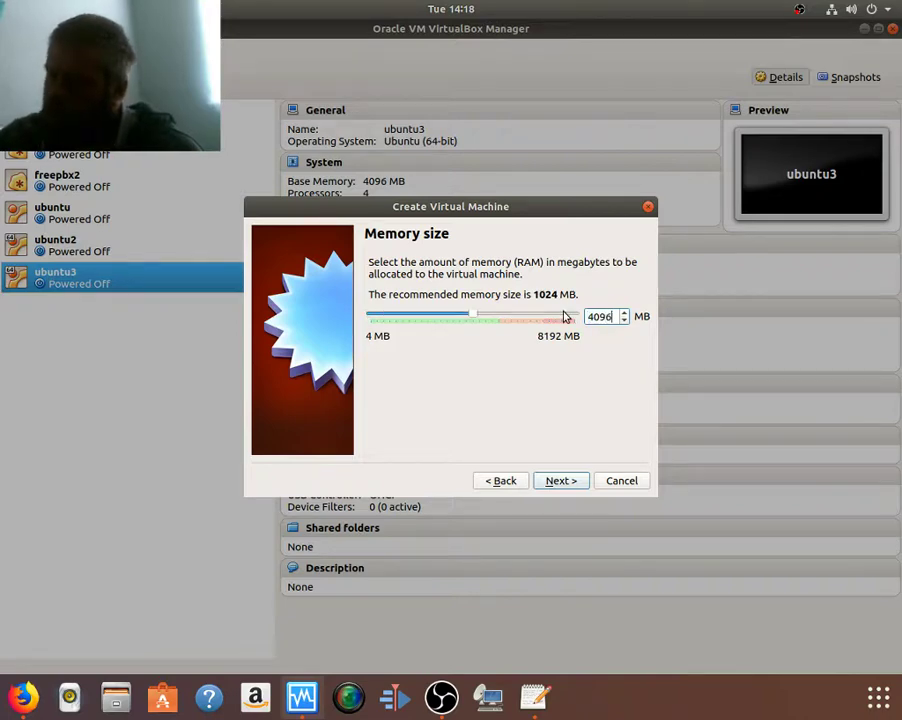
{"action": "left_click", "coordinate": [562, 487]}
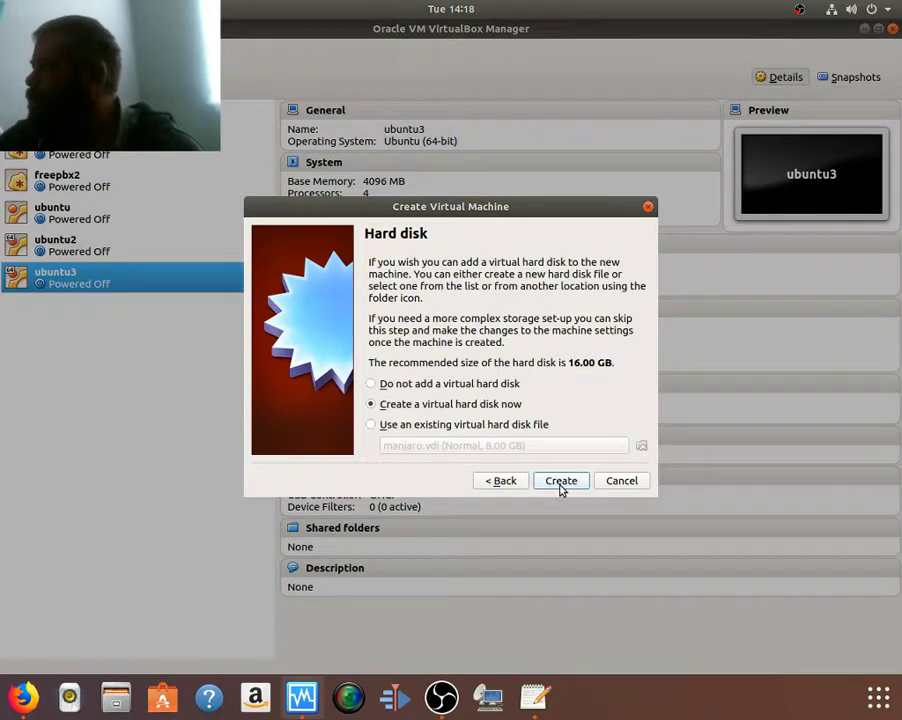
{"action": "left_click", "coordinate": [562, 488]}
{"action": "left_click", "coordinate": [586, 503]}
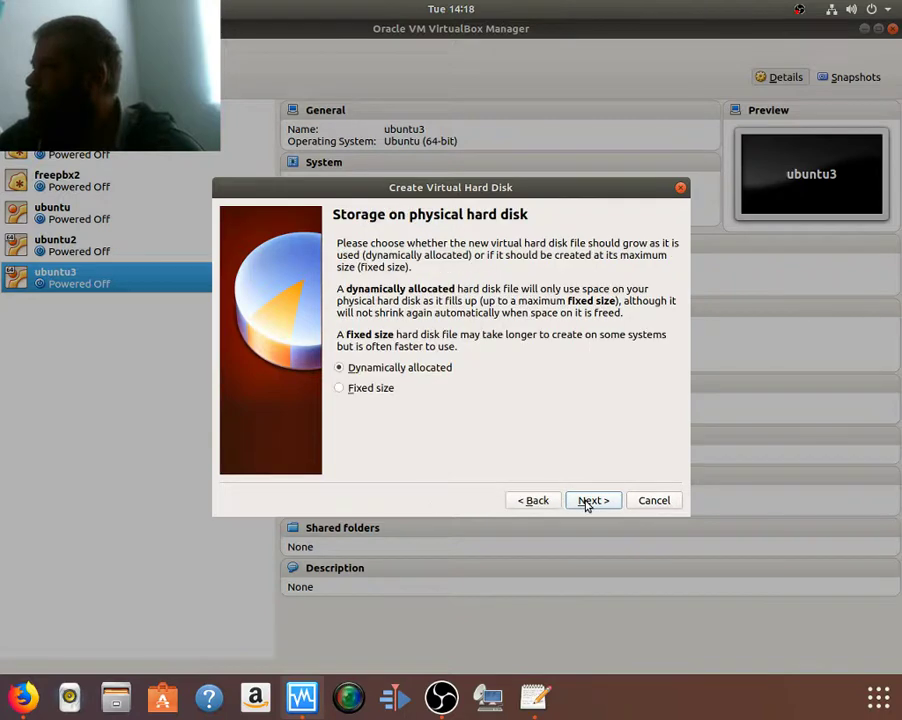
{"action": "left_click", "coordinate": [586, 503]}
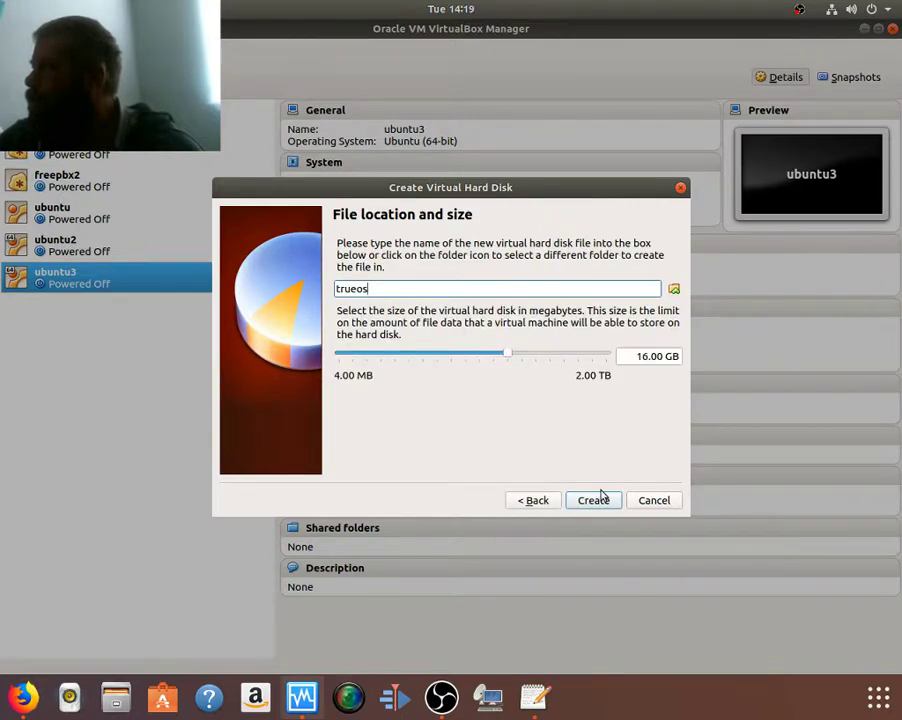
{"action": "left_click", "coordinate": [598, 499]}
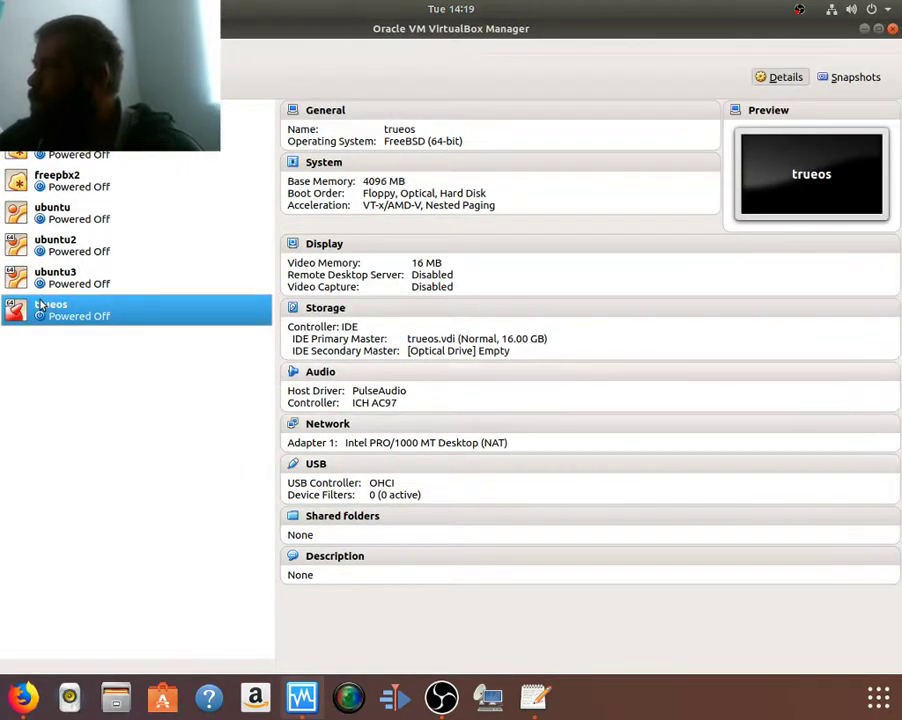
In the trueos machine's settings, give it 4 processors
{"action": "right_click", "coordinate": [46, 306]}
{"action": "left_click", "coordinate": [60, 309]}
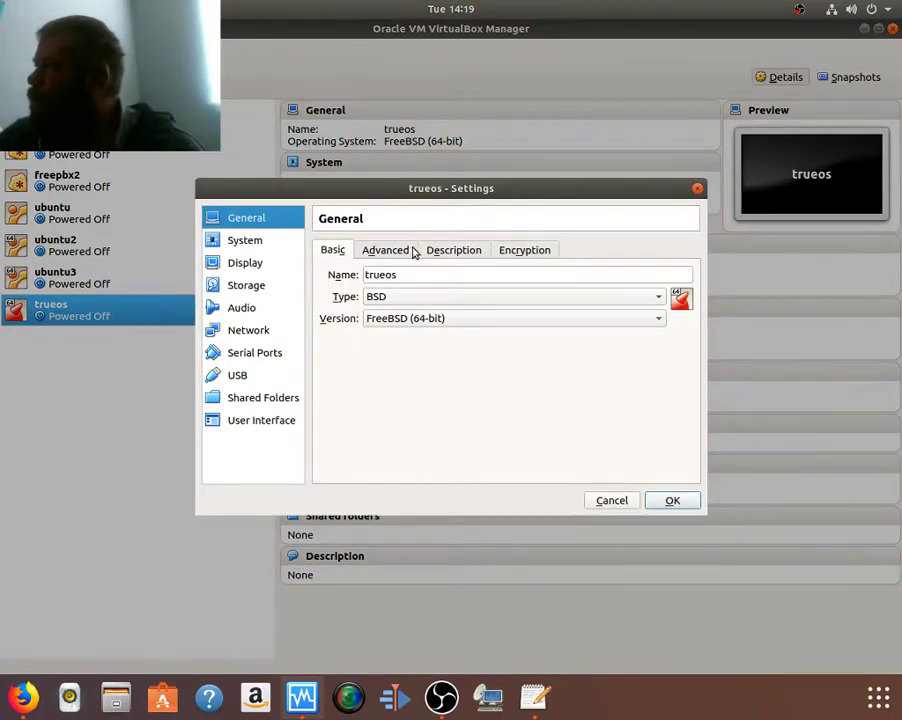
{"action": "left_click", "coordinate": [245, 243]}
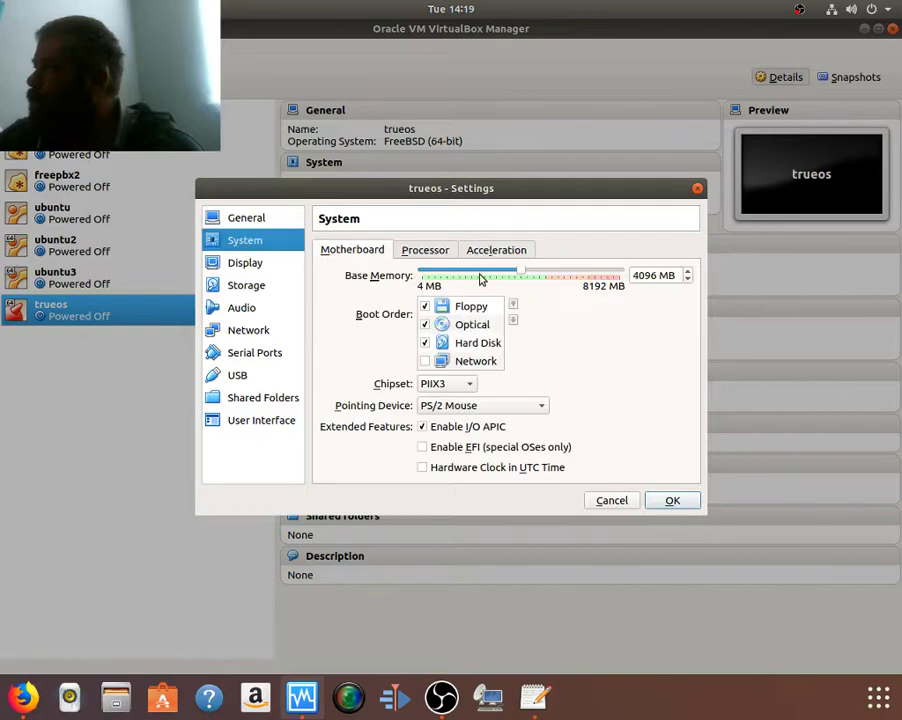
{"action": "left_click", "coordinate": [418, 250]}
{"action": "left_click_drag", "start_coordinate": [425, 277], "coordinate": [500, 274]}
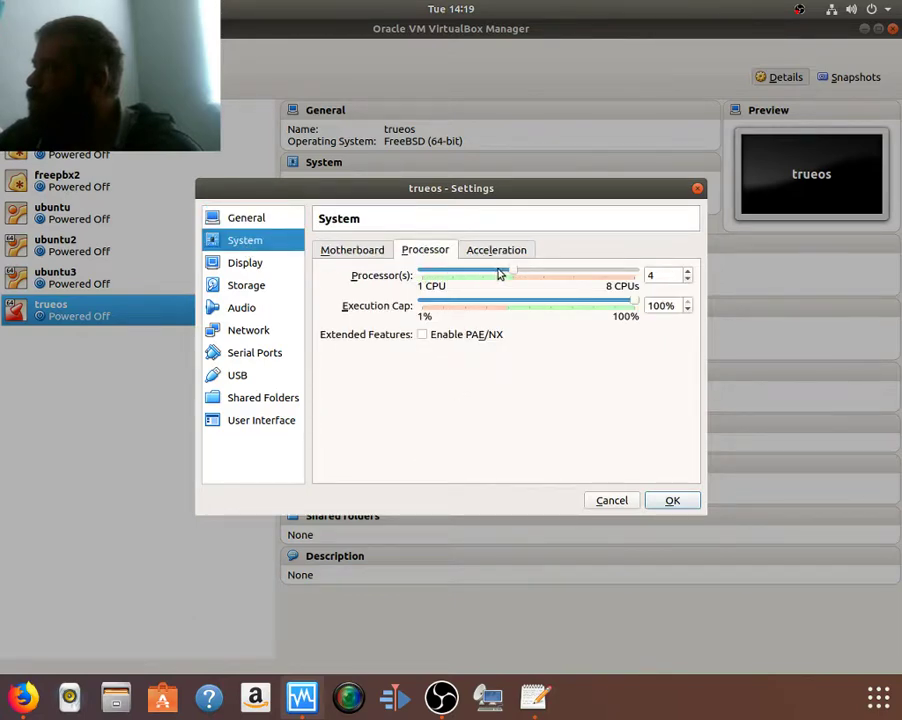
Insert the TrueOS-Desktop-17.12-x64-DVD.iso from Downloads into the empty optical drive
{"action": "left_click", "coordinate": [265, 265]}
{"action": "left_click", "coordinate": [267, 286]}
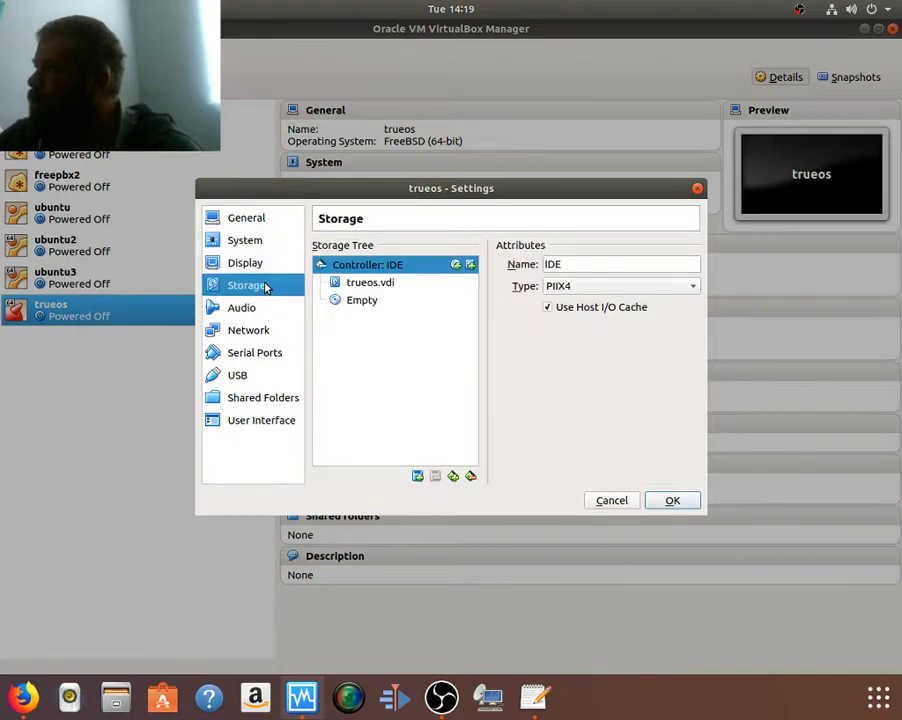
{"action": "left_click", "coordinate": [362, 300]}
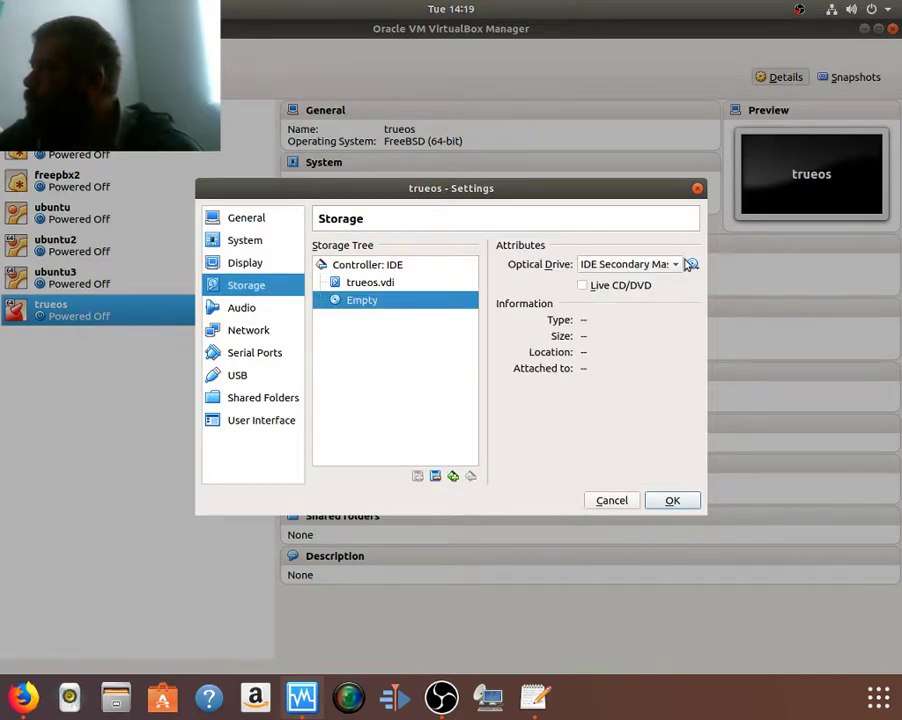
{"action": "left_click", "coordinate": [693, 263]}
{"action": "left_click", "coordinate": [690, 280]}
{"action": "left_click", "coordinate": [300, 137]}
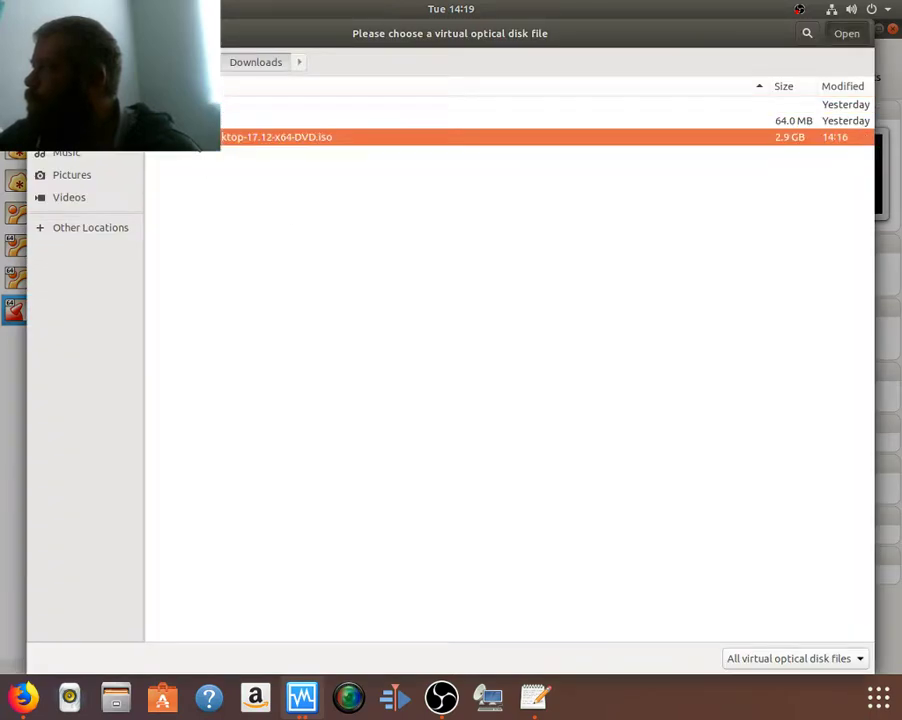
{"action": "left_click", "coordinate": [846, 33]}
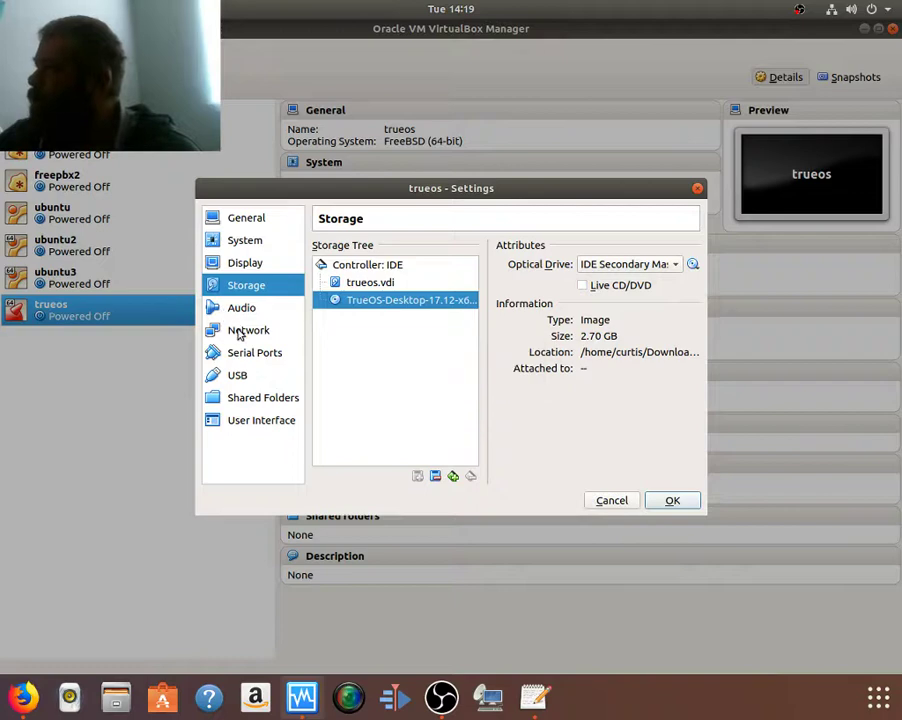
Set the network adapter to Bridged Adapter
{"action": "left_click", "coordinate": [274, 338]}
{"action": "left_click", "coordinate": [435, 296]}
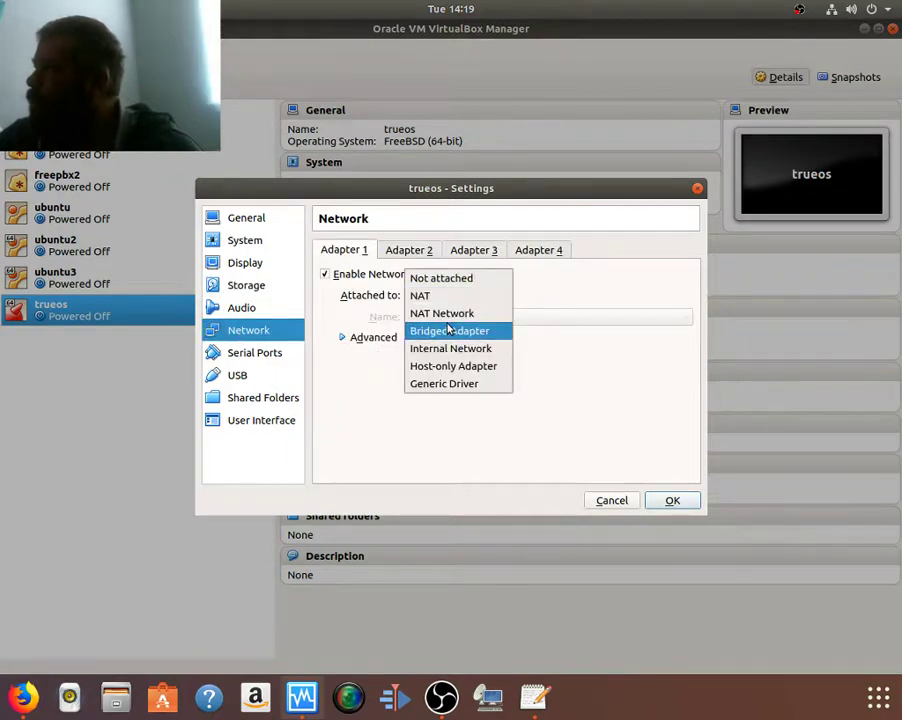
{"action": "left_click", "coordinate": [453, 330]}
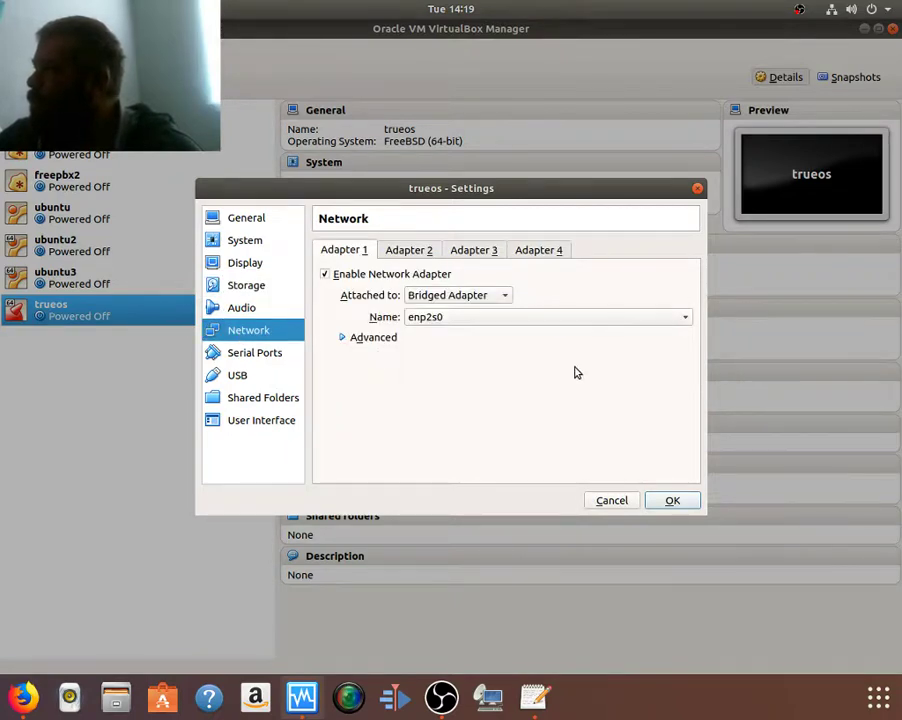
{"action": "left_click", "coordinate": [244, 358]}
{"action": "left_click", "coordinate": [238, 374]}
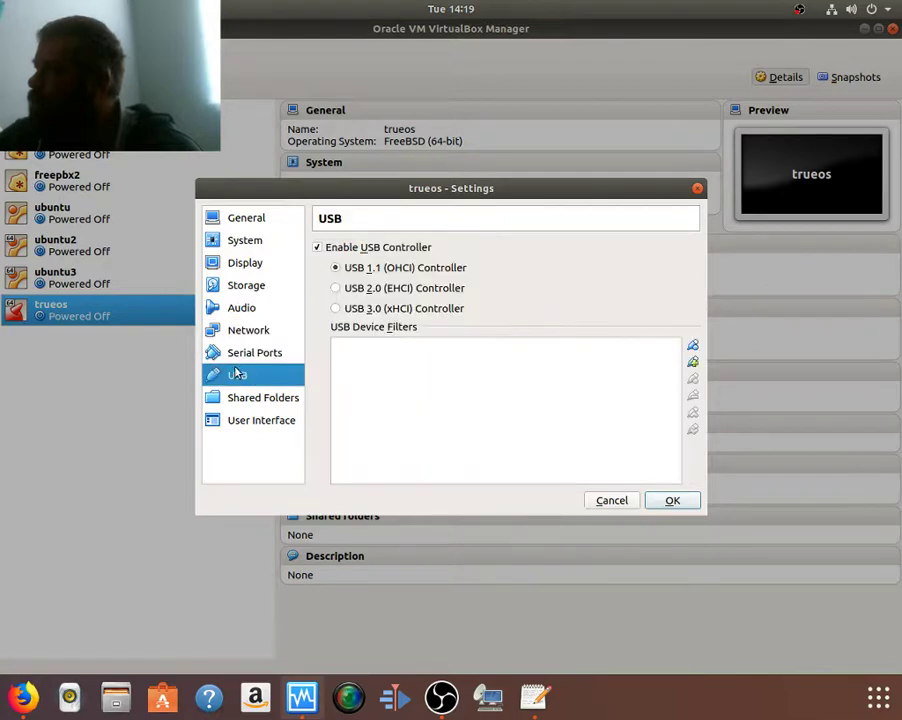
{"action": "left_click", "coordinate": [253, 404]}
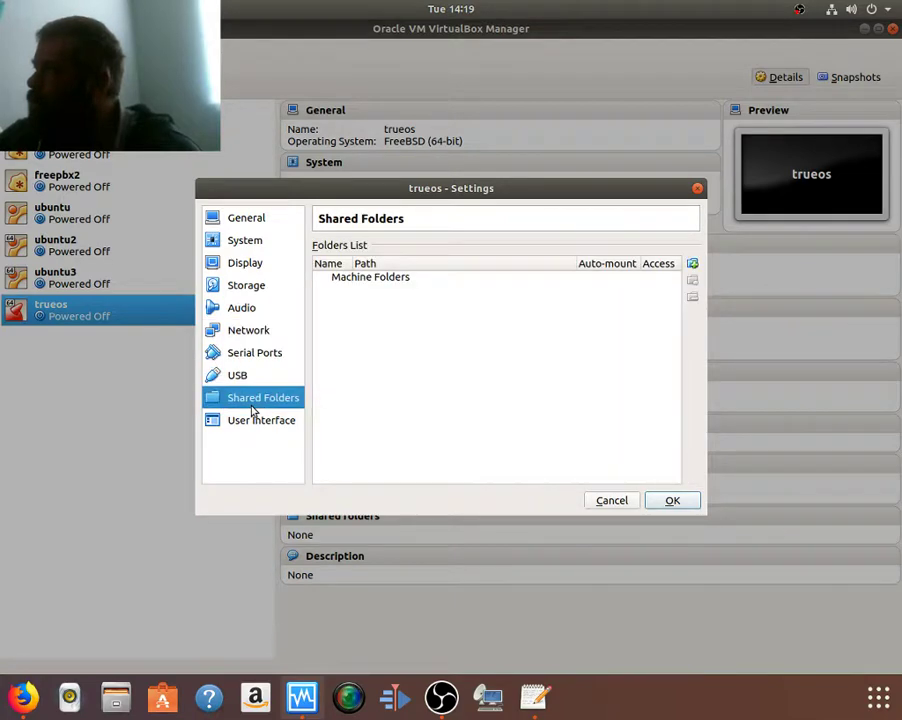
Remove Floppy from the boot order and save the settings
{"action": "left_click", "coordinate": [245, 241]}
{"action": "left_click", "coordinate": [352, 250]}
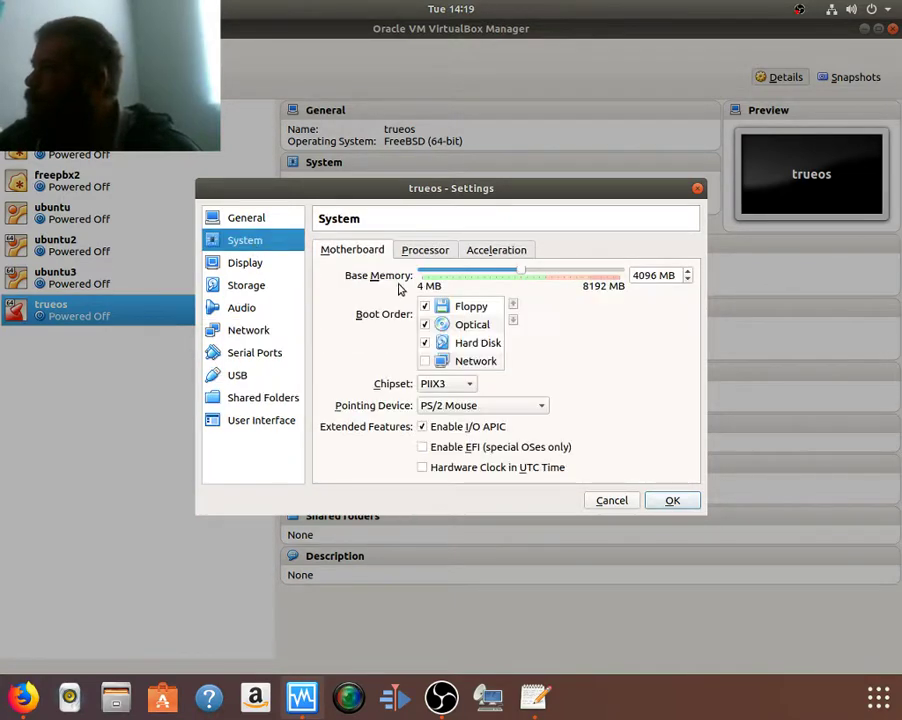
{"action": "left_click", "coordinate": [431, 309]}
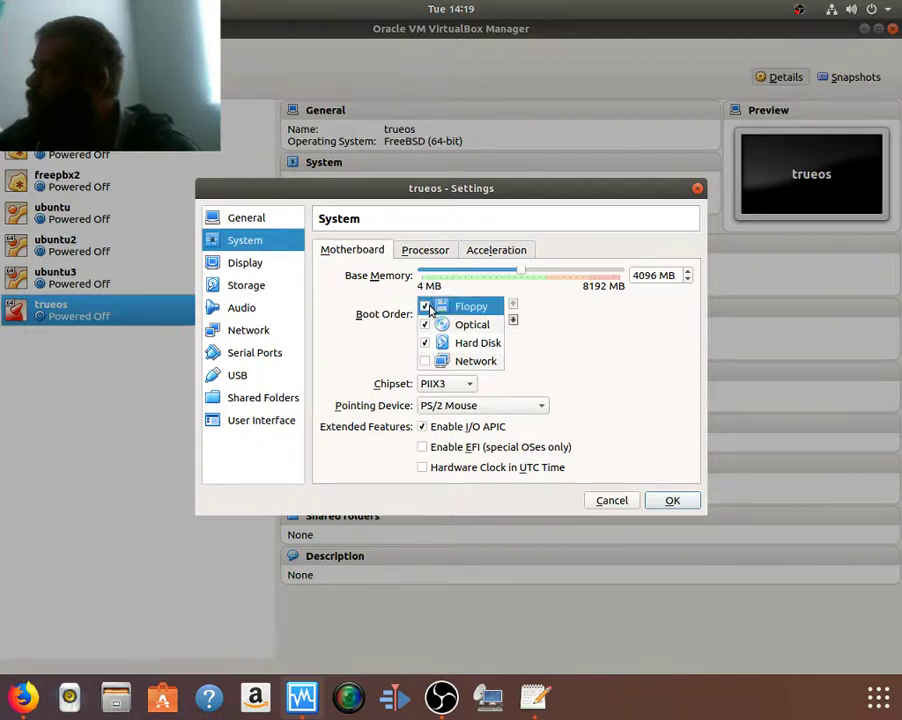
{"action": "left_click", "coordinate": [668, 499]}
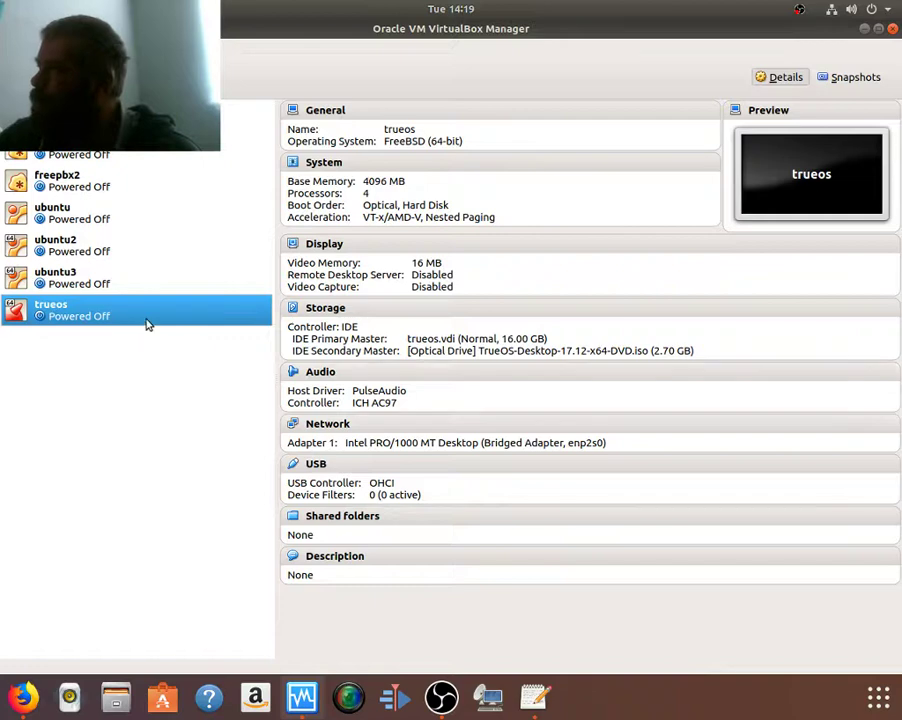
Start the trueos VM, minimize the Manager, and maximize the VM window as it boots
{"action": "key", "text": "Return"}
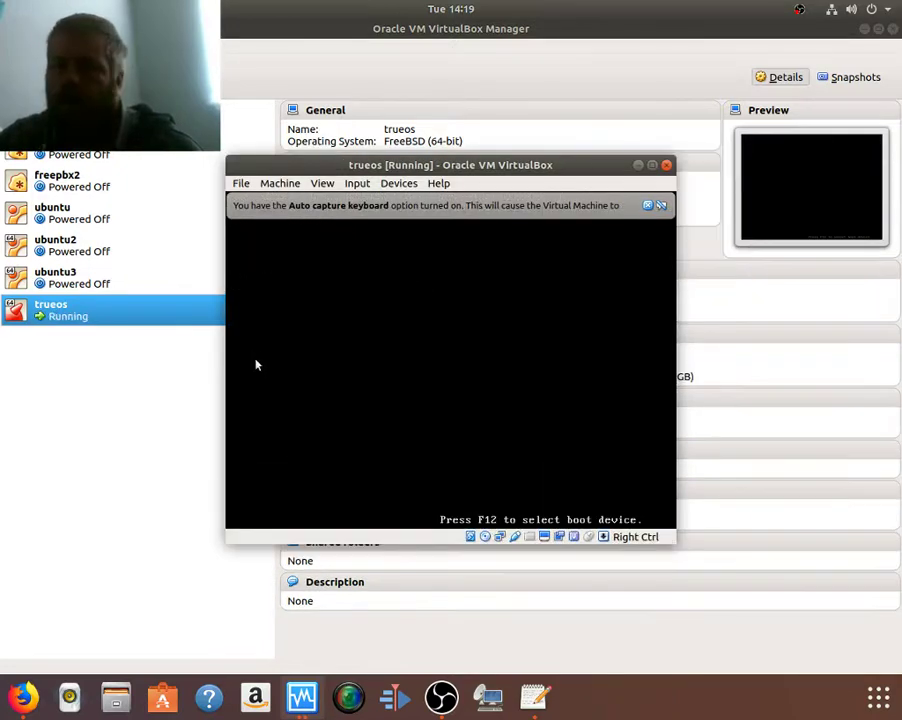
{"action": "left_click", "coordinate": [865, 29]}
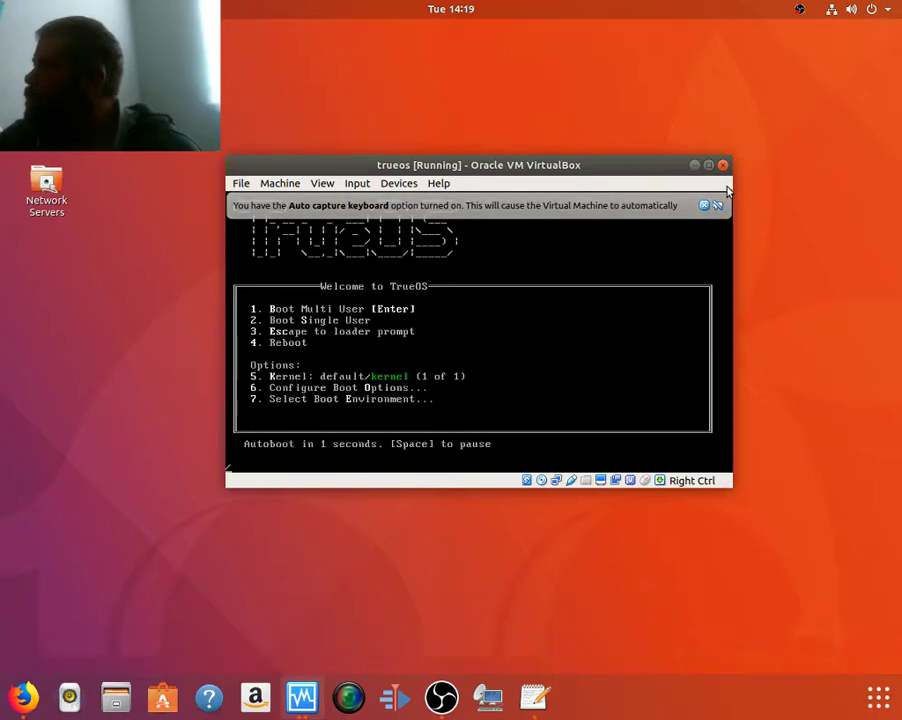
{"action": "left_click", "coordinate": [709, 166]}
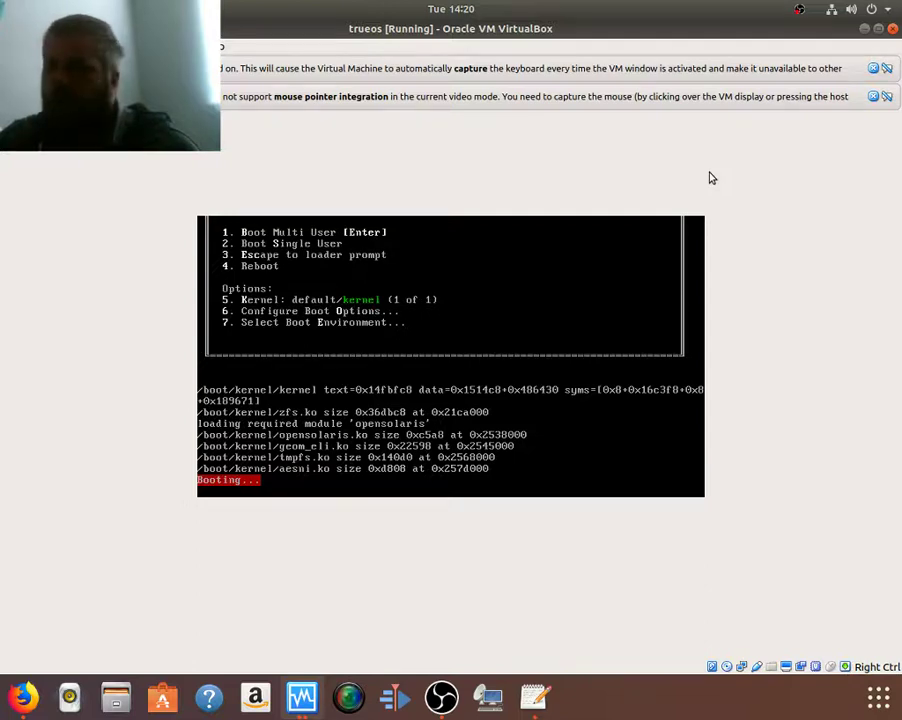
Dismiss the mouse-integration and keyboard-capture notices on the trueos window
{"action": "left_click", "coordinate": [873, 95]}
{"action": "left_click", "coordinate": [874, 68]}
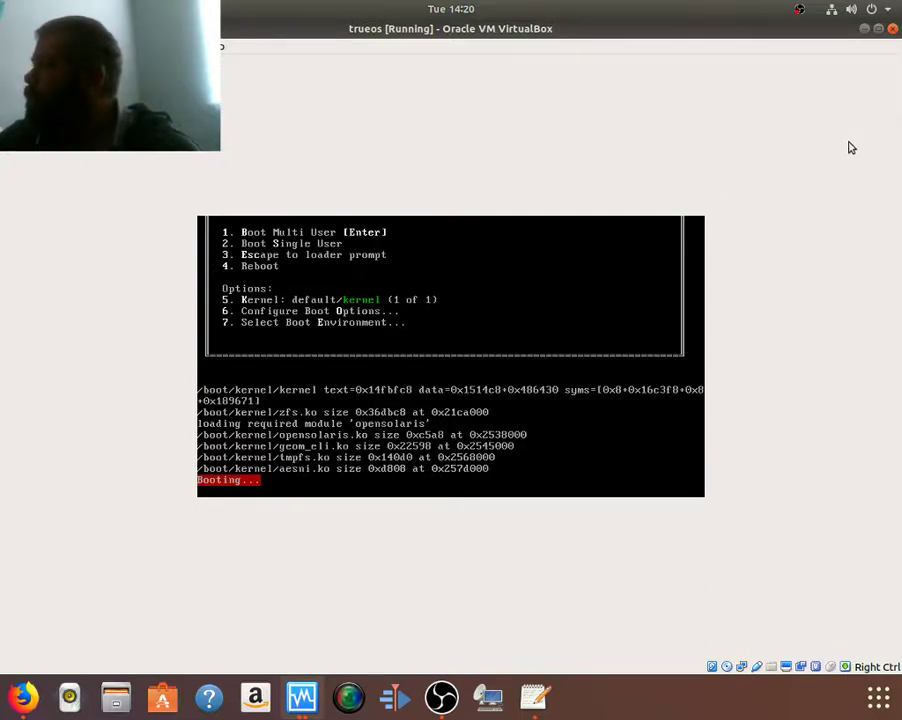
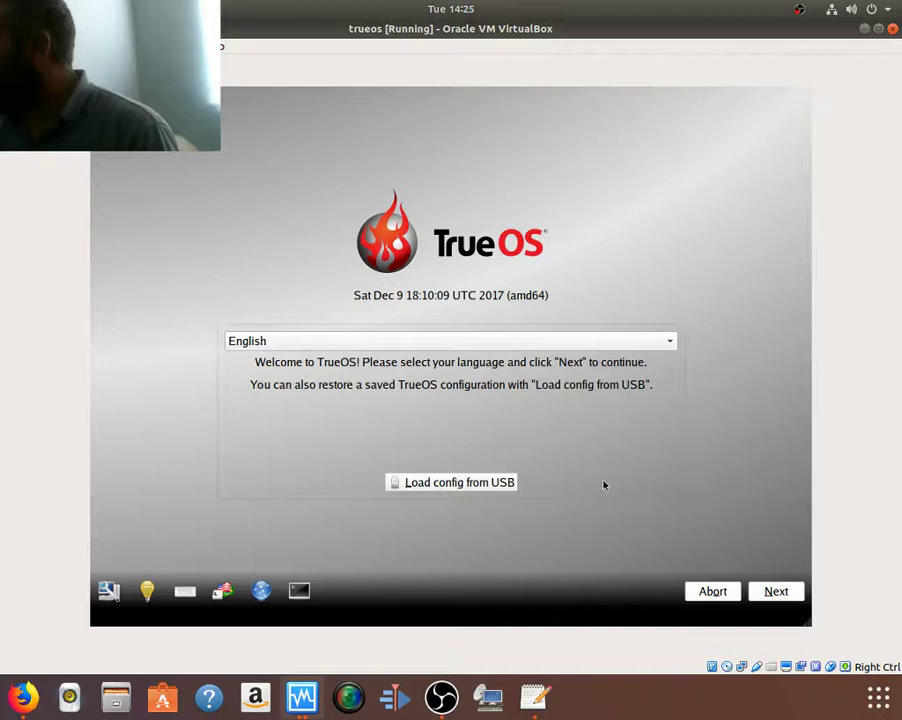
Keep English and TrueOS Desktop, tick the VirtualBox Guest Additions driver, and continue to Disk Selection
{"action": "left_click", "coordinate": [772, 592]}
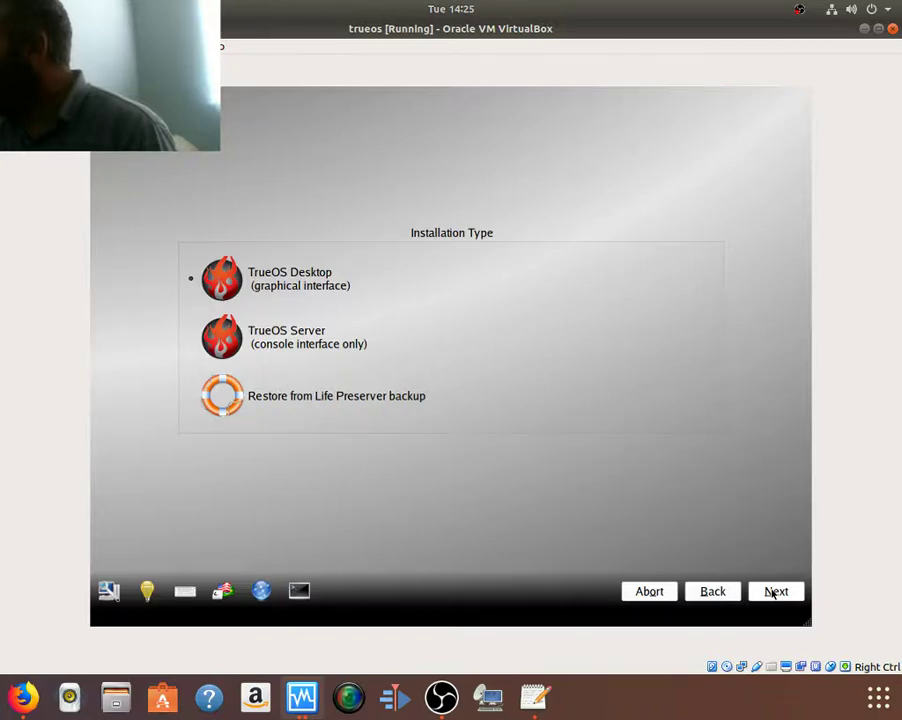
{"action": "left_click", "coordinate": [772, 593]}
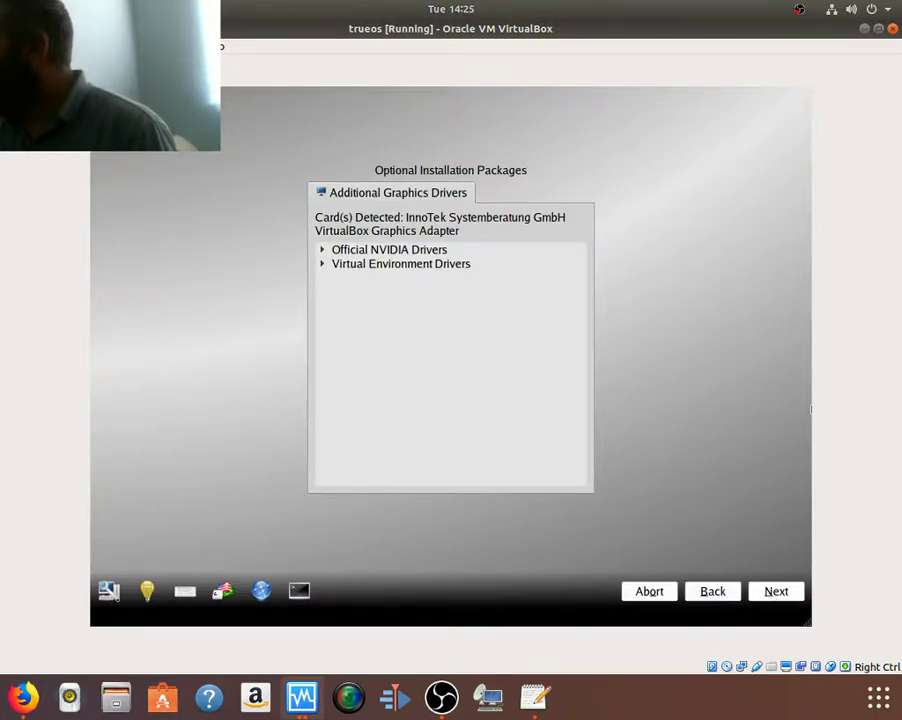
{"action": "left_click", "coordinate": [323, 265]}
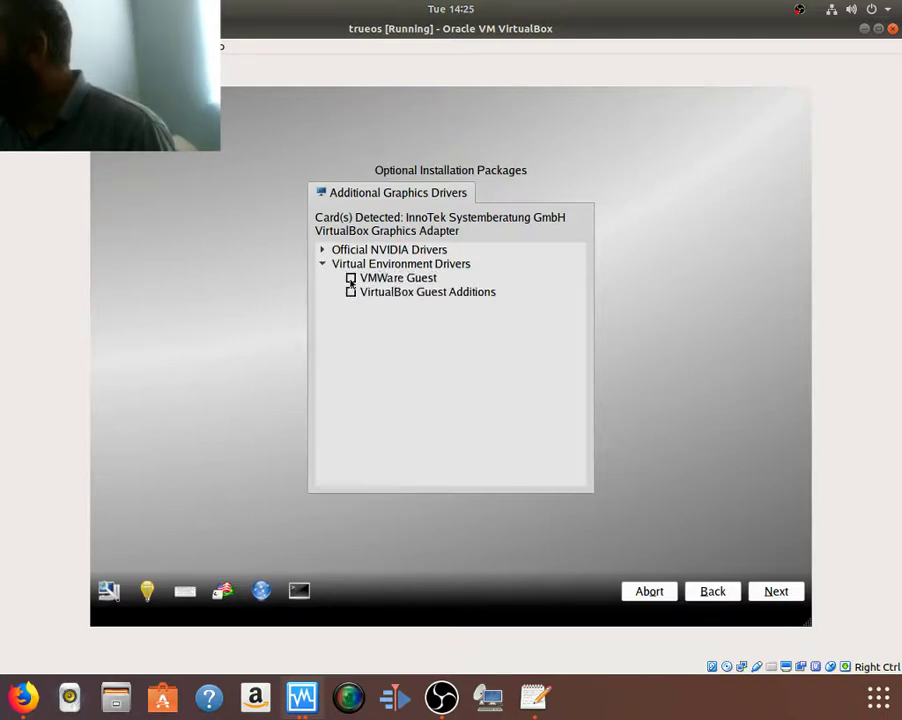
{"action": "left_click", "coordinate": [359, 296]}
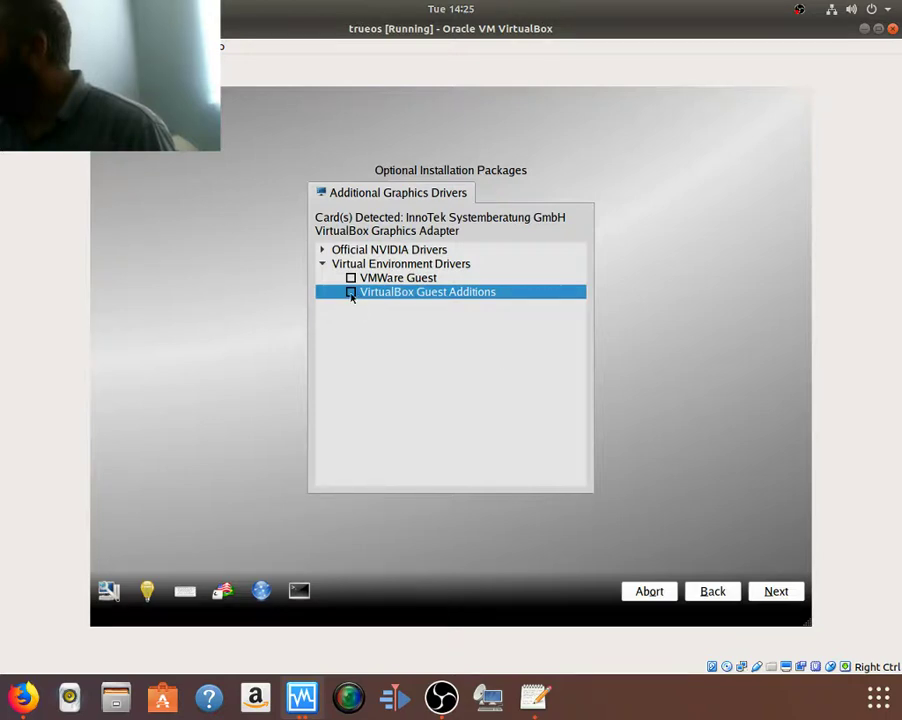
{"action": "left_click", "coordinate": [777, 592]}
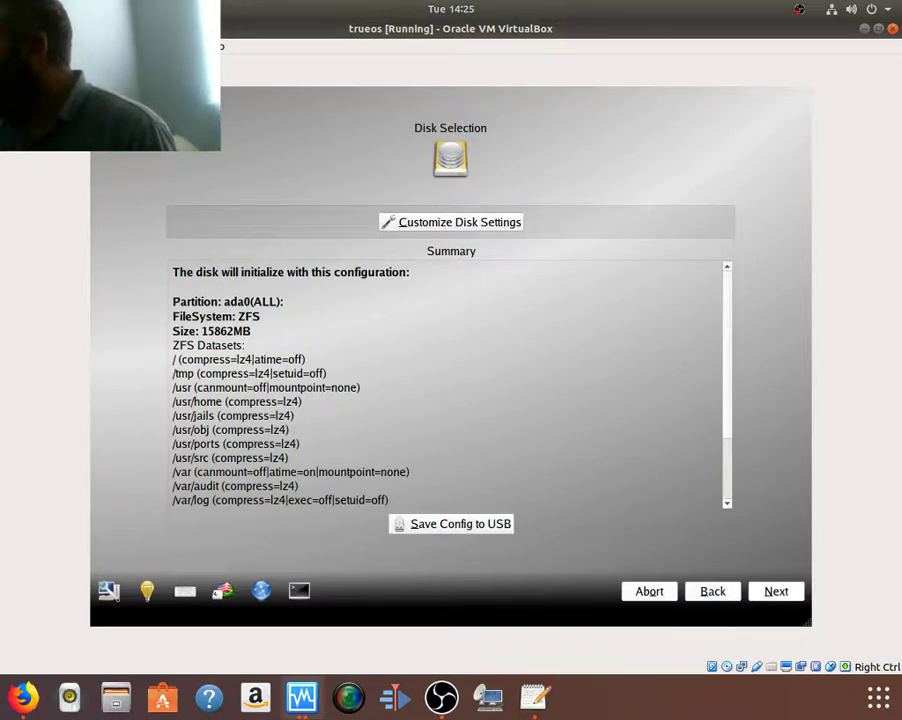
Accept the default ZFS layout on ada0 (15862MB) and confirm the full-disk installation
{"action": "scroll", "coordinate": [405, 352], "scroll_direction": "down", "scroll_amount": 2}
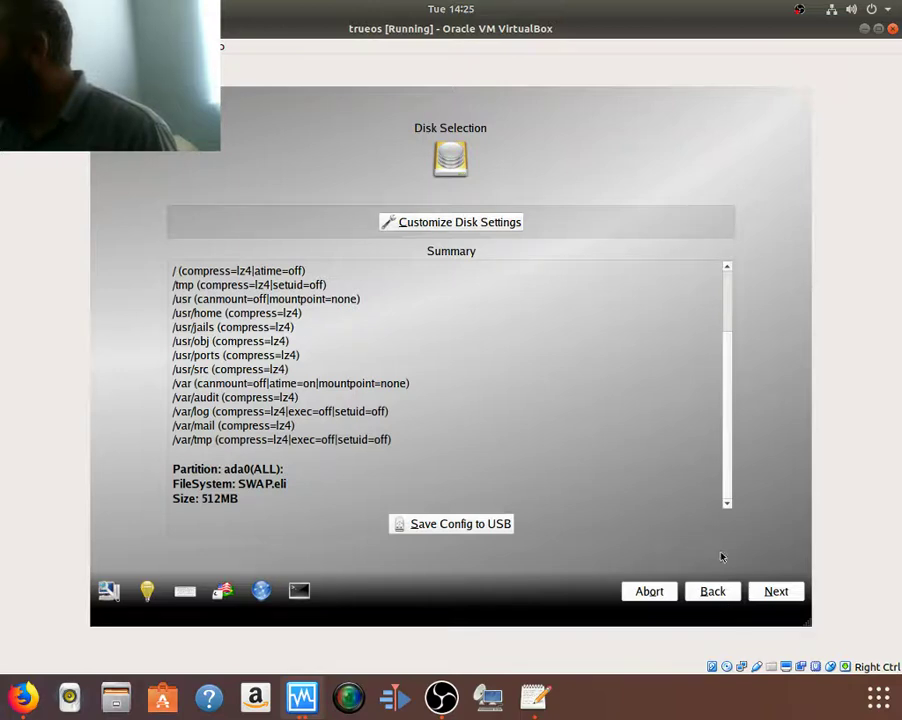
{"action": "left_click", "coordinate": [769, 593]}
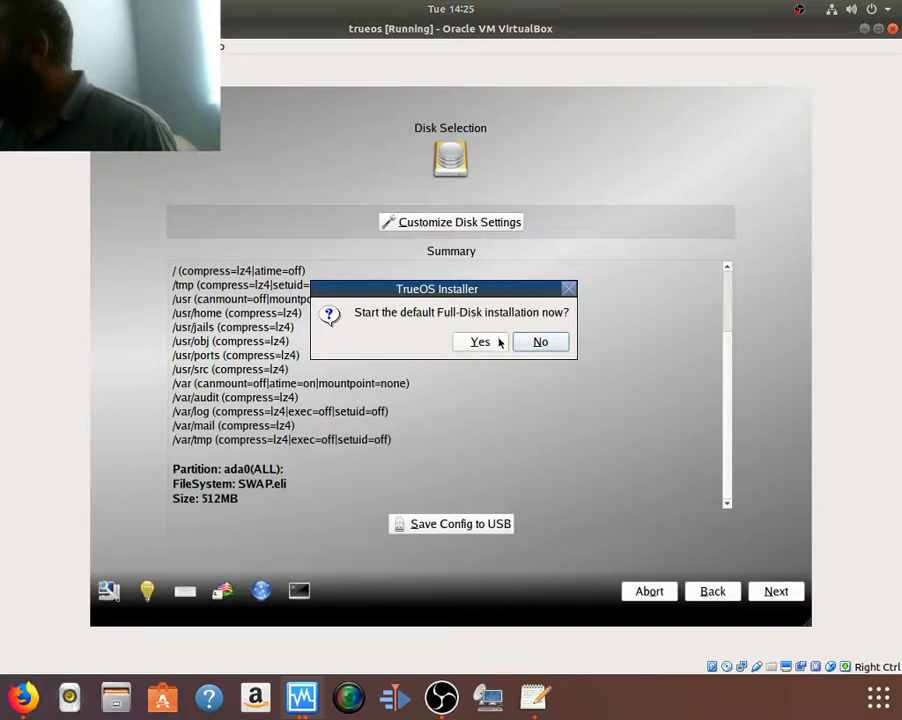
{"action": "left_click", "coordinate": [500, 343]}
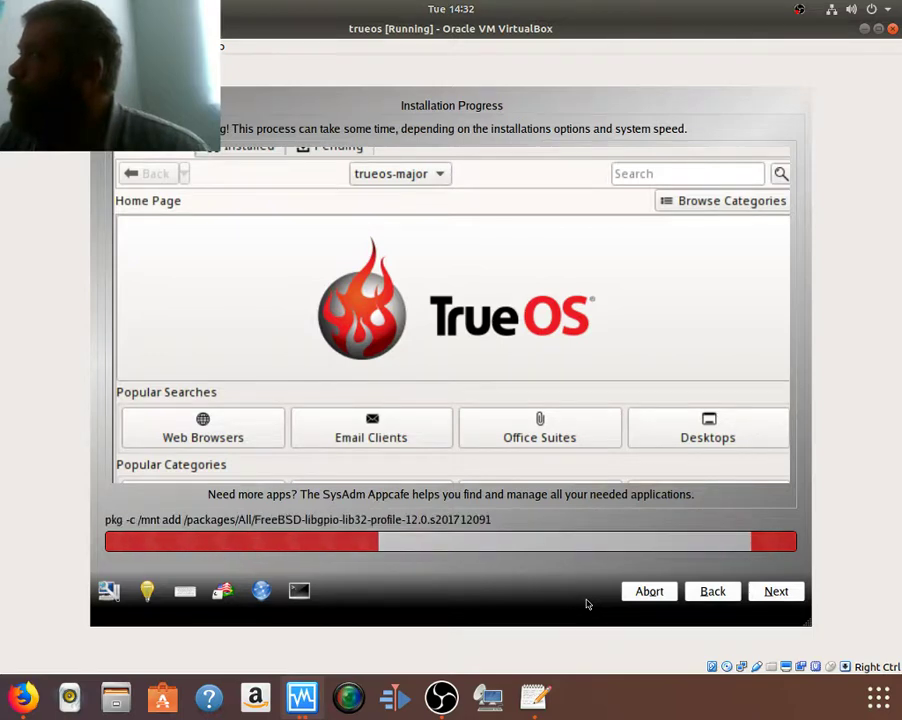
{"action": "left_click", "coordinate": [185, 46]}
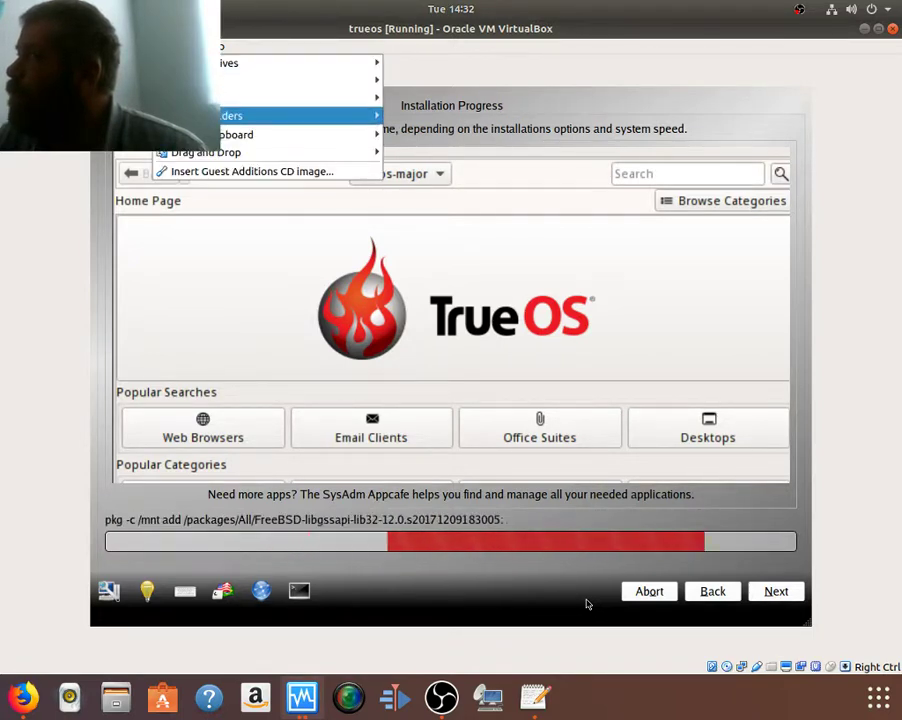
{"action": "left_click", "coordinate": [62, 206]}
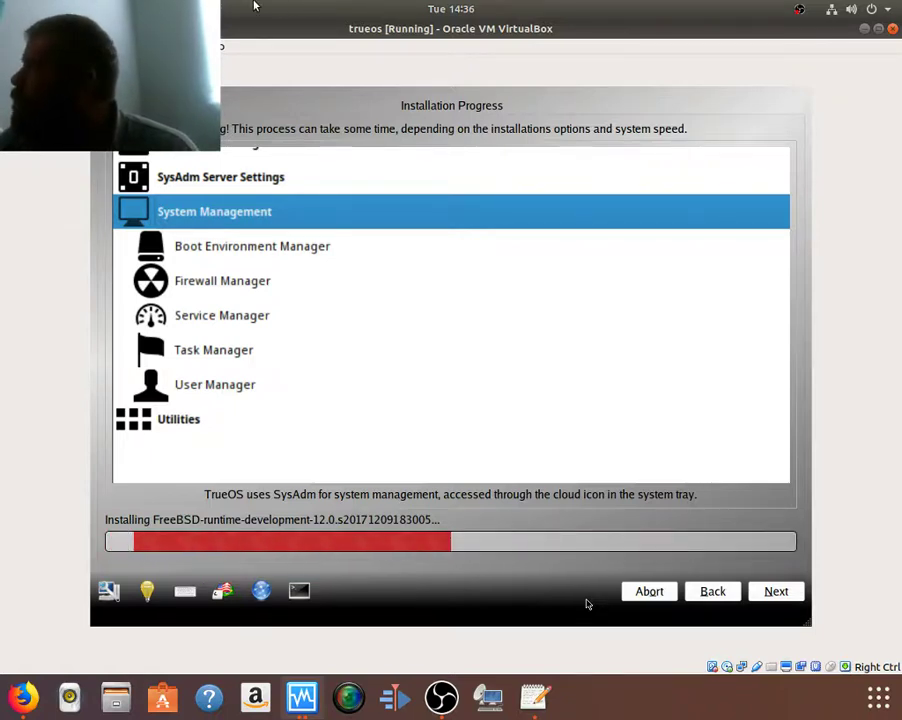
Minimise the VirtualBox window and open the Home folder in Files with Super+E
{"action": "left_click", "coordinate": [864, 28]}
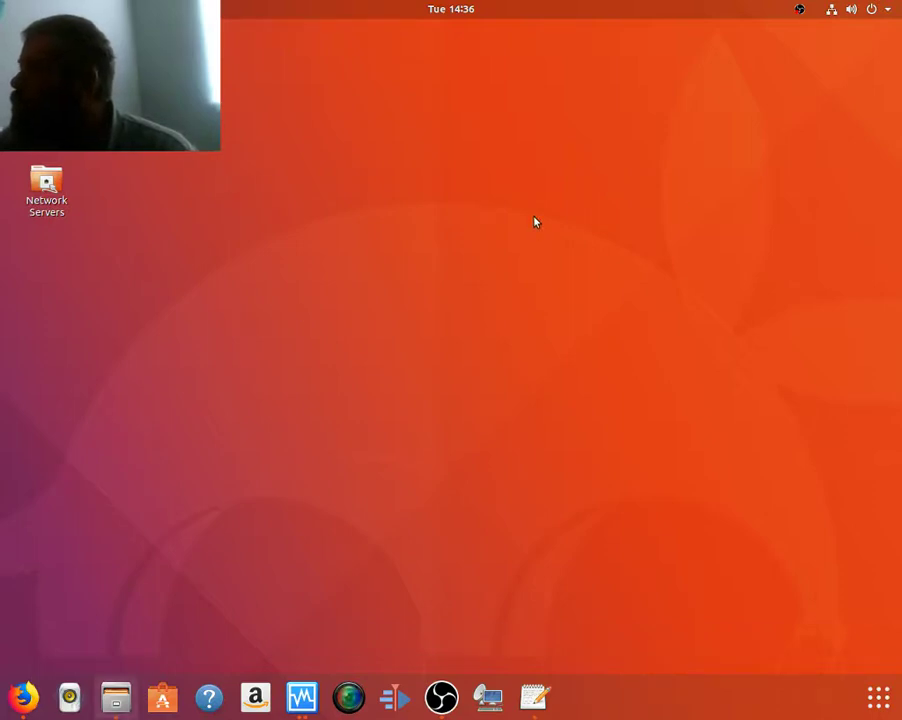
{"action": "key", "text": "super+e"}
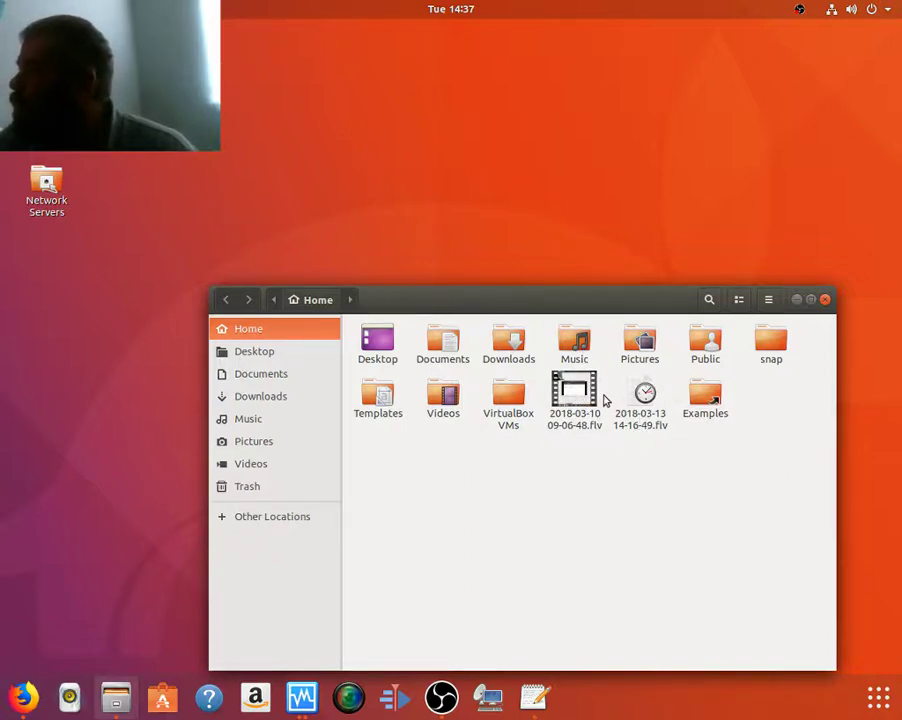
Open the Documents folder, which holds freepbx, and return to Home
{"action": "right_click", "coordinate": [441, 360]}
{"action": "key", "text": "Escape"}
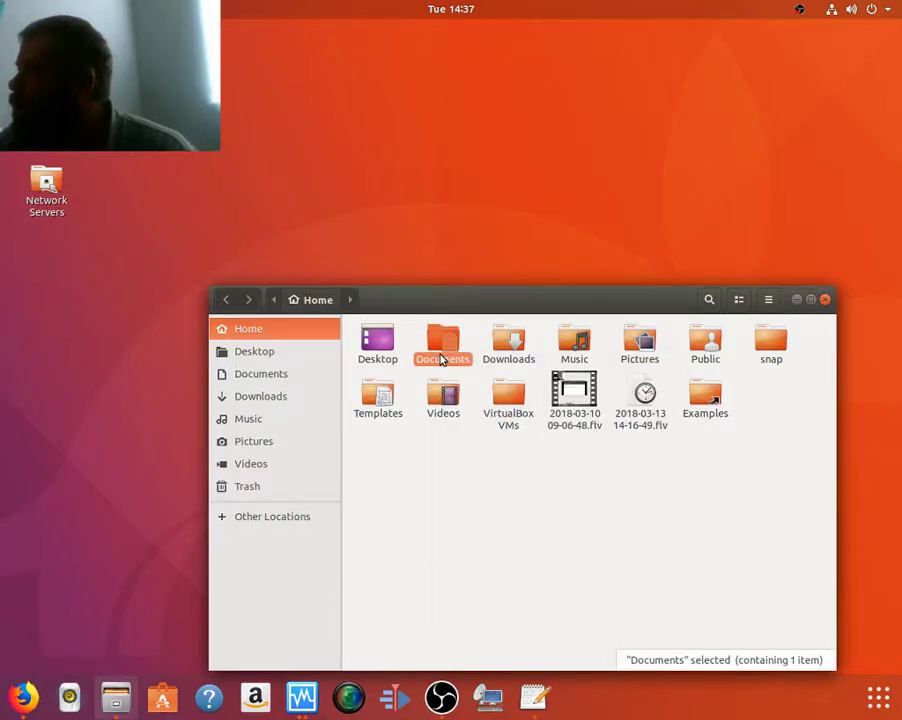
{"action": "double_click", "coordinate": [441, 360]}
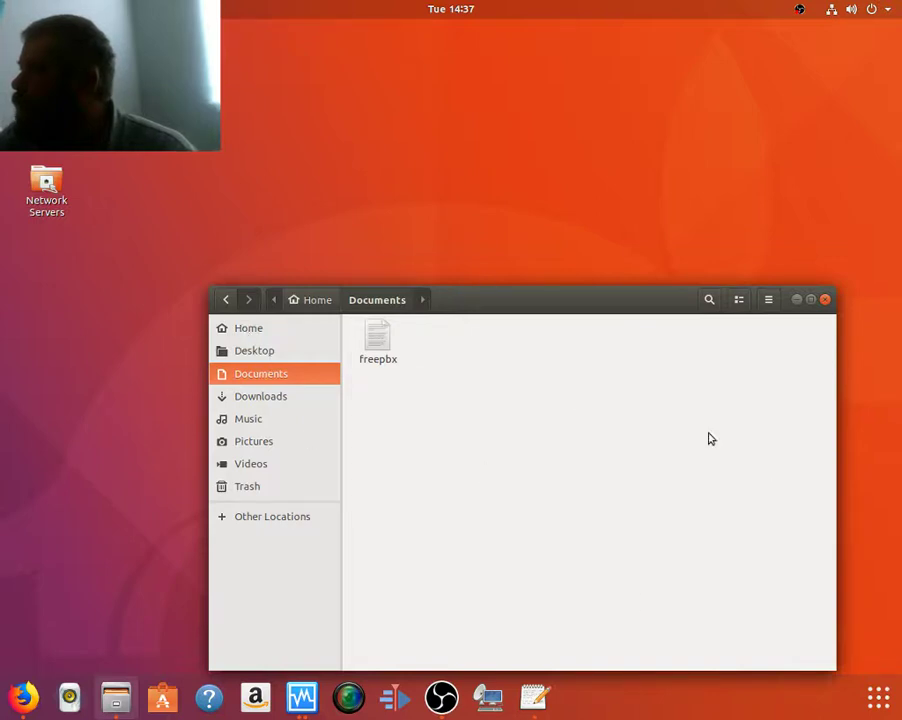
{"action": "left_click", "coordinate": [227, 301]}
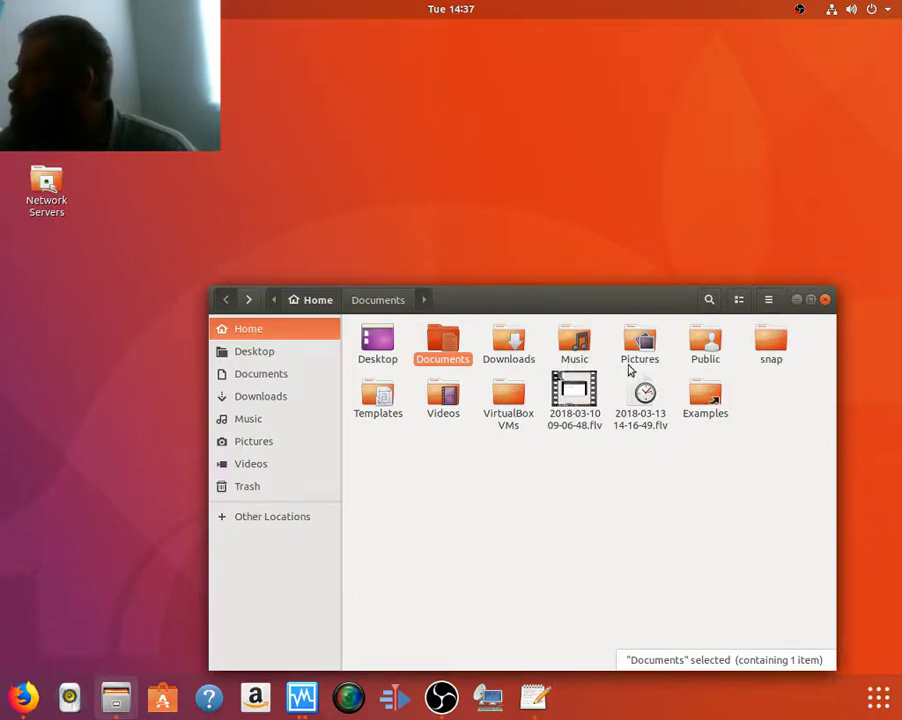
Check the empty Videos folder, go back to Home, and close Files
{"action": "double_click", "coordinate": [446, 399]}
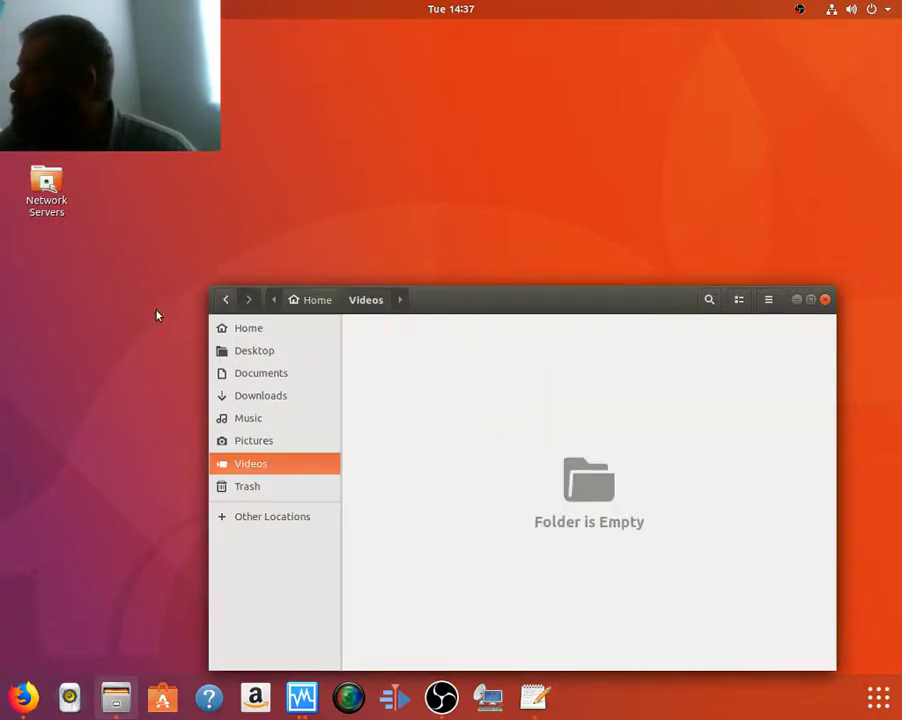
{"action": "left_click", "coordinate": [227, 300]}
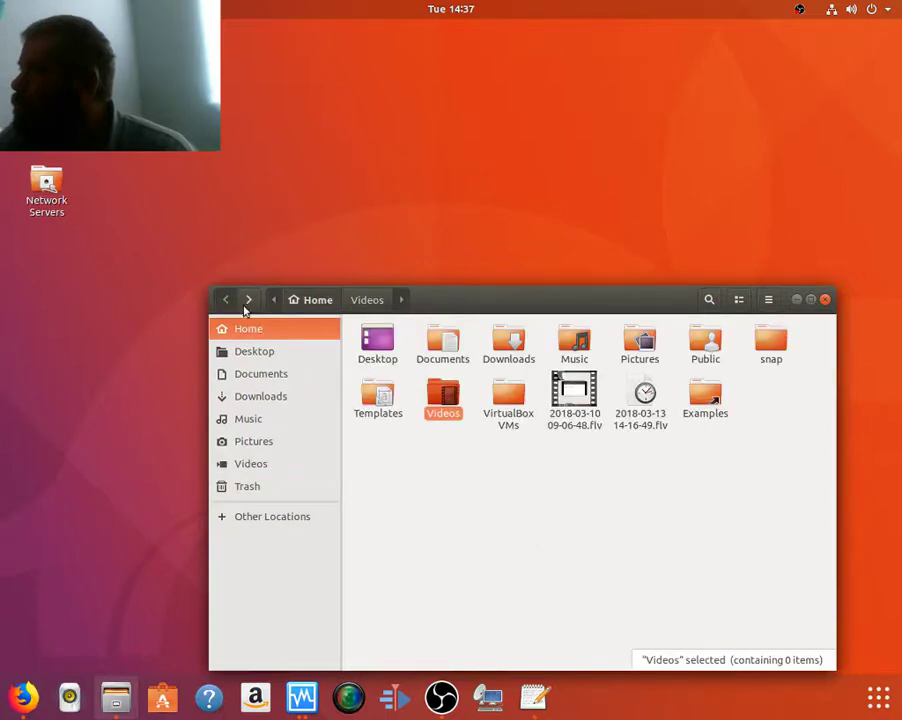
{"action": "left_click", "coordinate": [825, 300]}
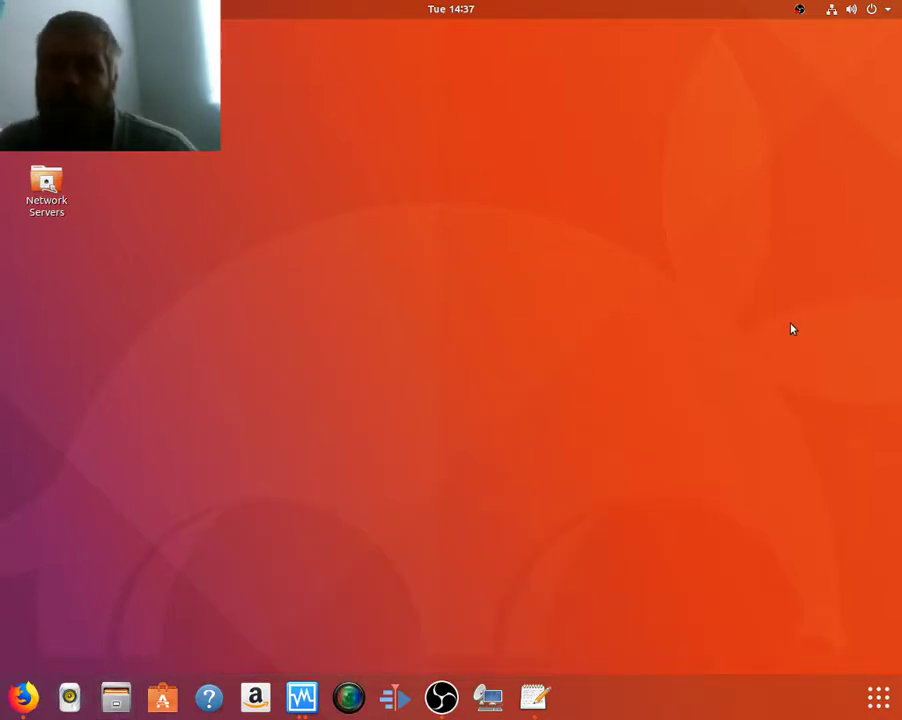
Glance at Firefox's More on TrueOS page, minimise it, and return to the trueos VM
{"action": "key", "text": "alt+Tab"}
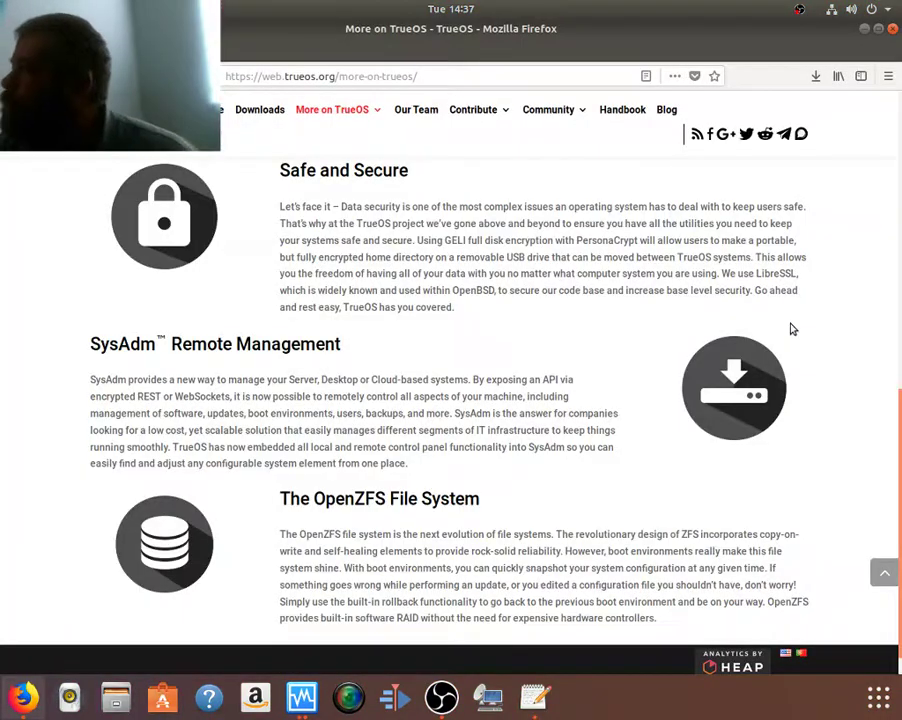
{"action": "left_click", "coordinate": [865, 28]}
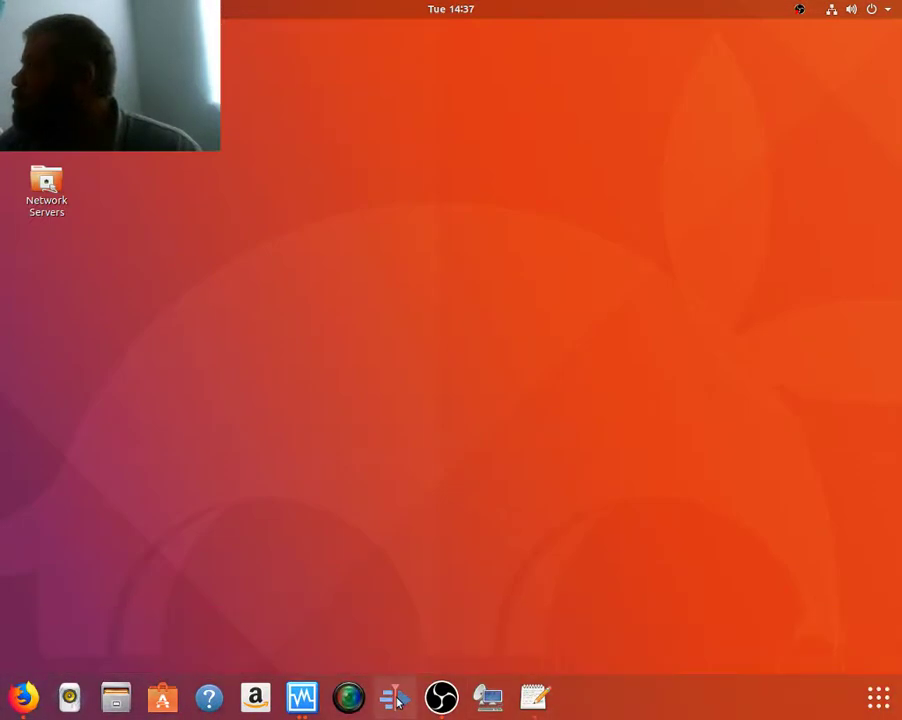
{"action": "left_click", "coordinate": [304, 703]}
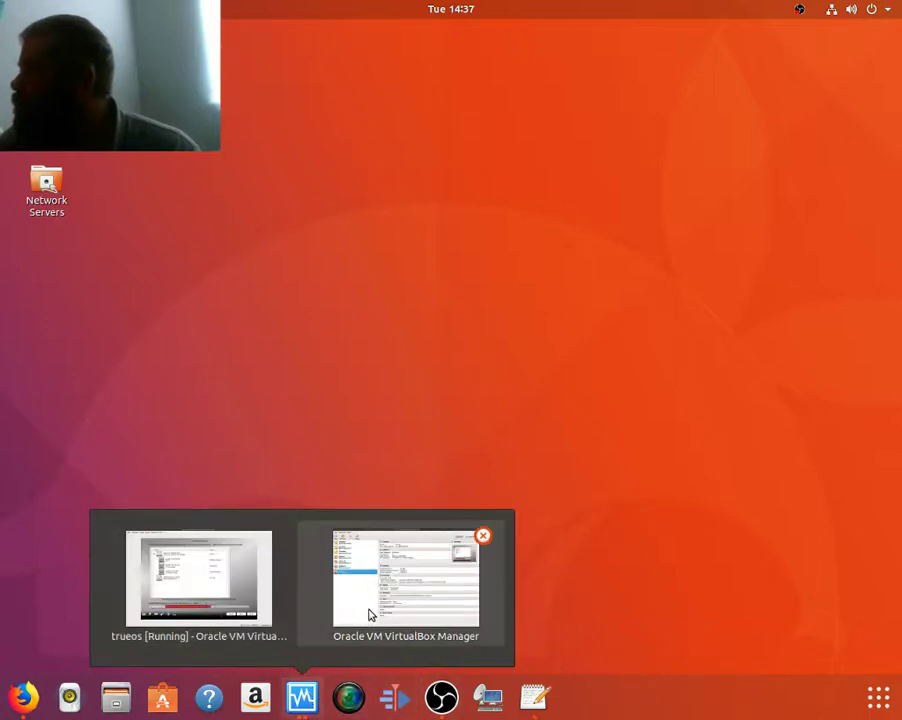
{"action": "left_click", "coordinate": [203, 609]}
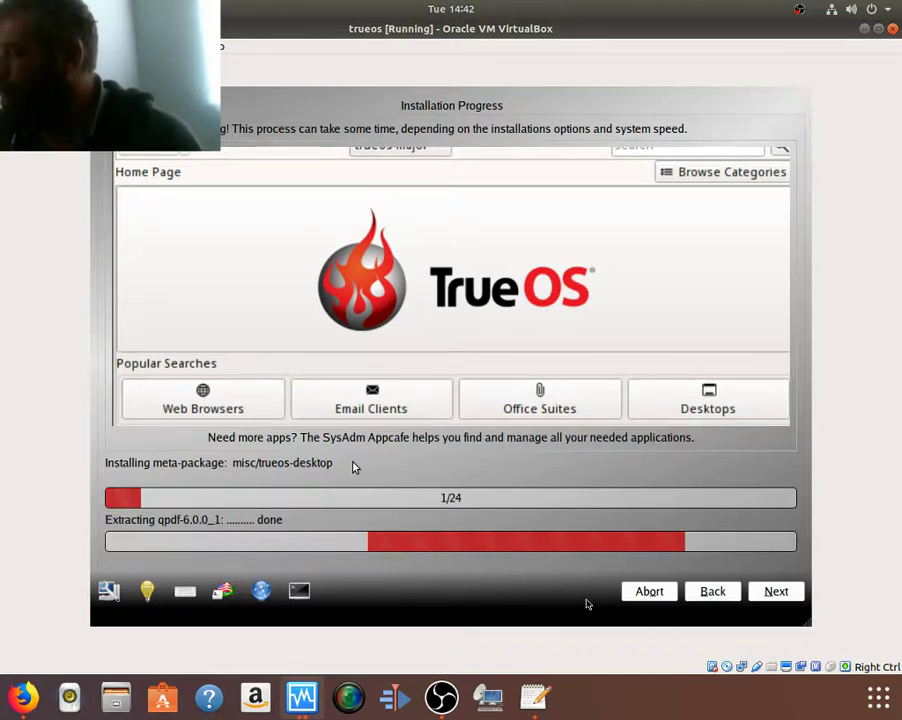
Minimise the TrueOS VM window and show the VirtualBox window previews
{"action": "left_click", "coordinate": [864, 30]}
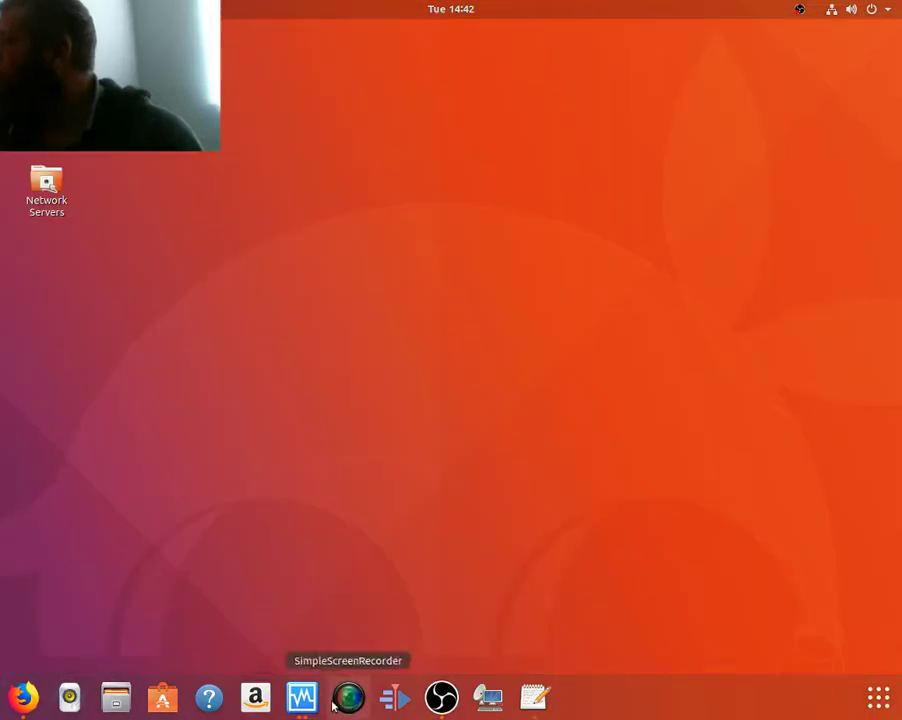
{"action": "left_click", "coordinate": [302, 697]}
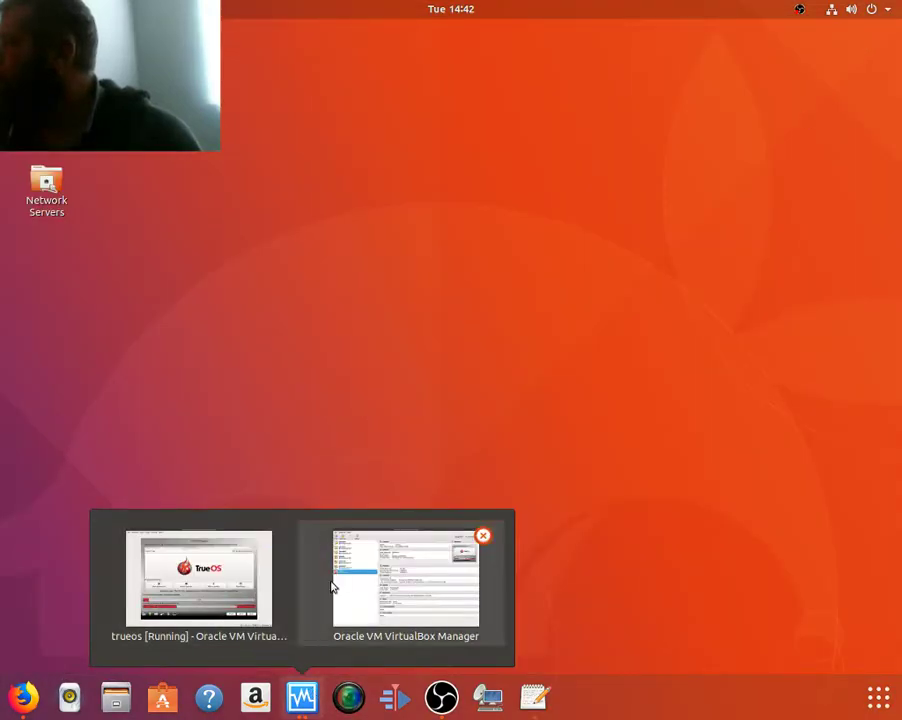
Review the running trueos VM's details in VirtualBox Manager: 4096 MB memory, 16.00 GB disk
{"action": "left_click", "coordinate": [360, 576]}
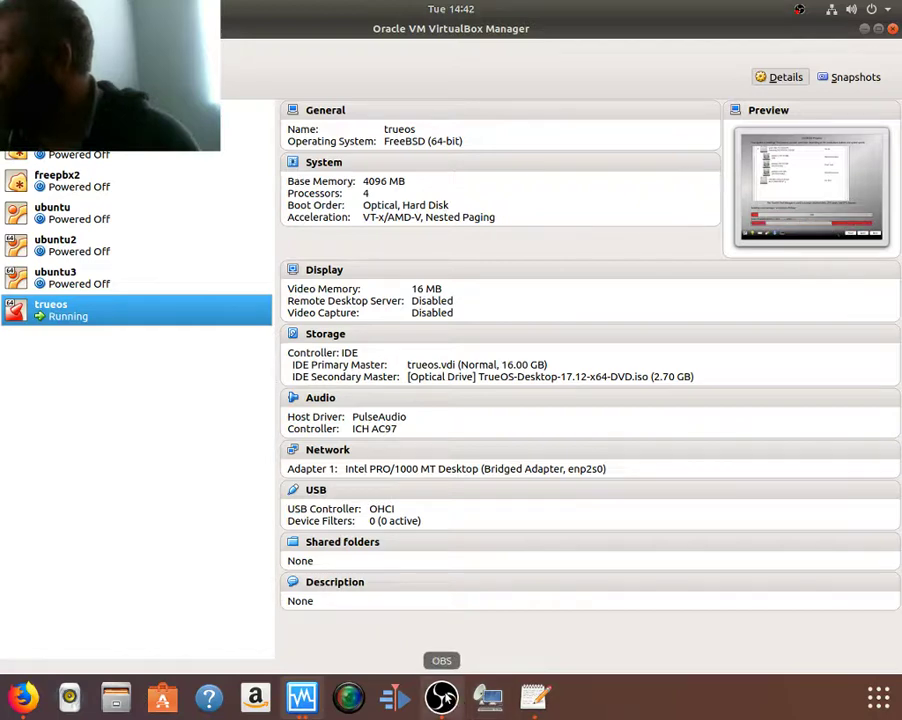
{"action": "left_click", "coordinate": [298, 703]}
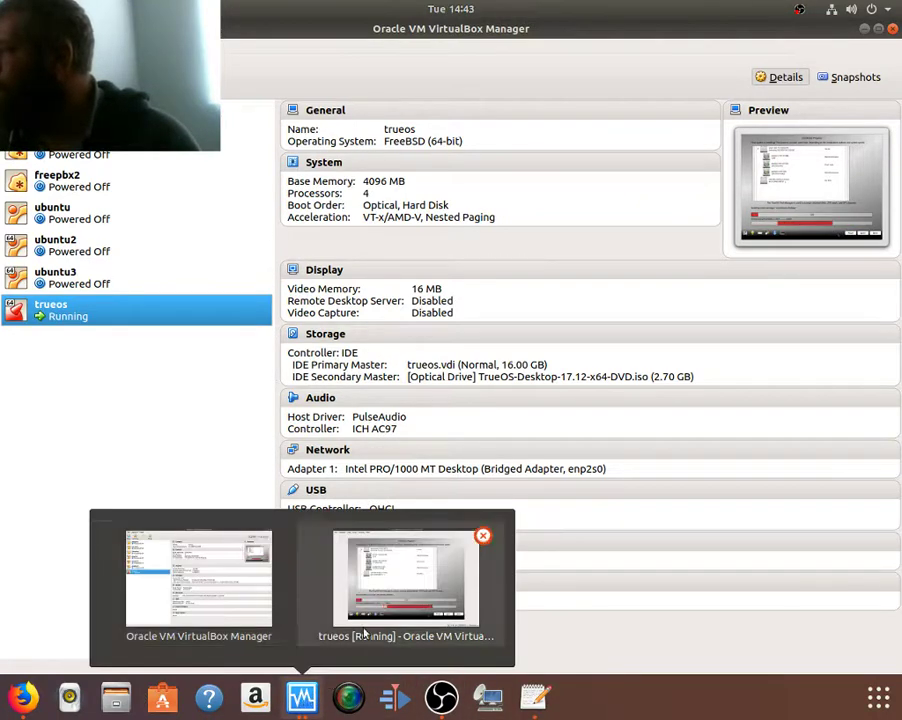
Return to the trueos installer while misc/trueos-desktop installs lumina-fm-1.4.1
{"action": "left_click", "coordinate": [398, 632]}
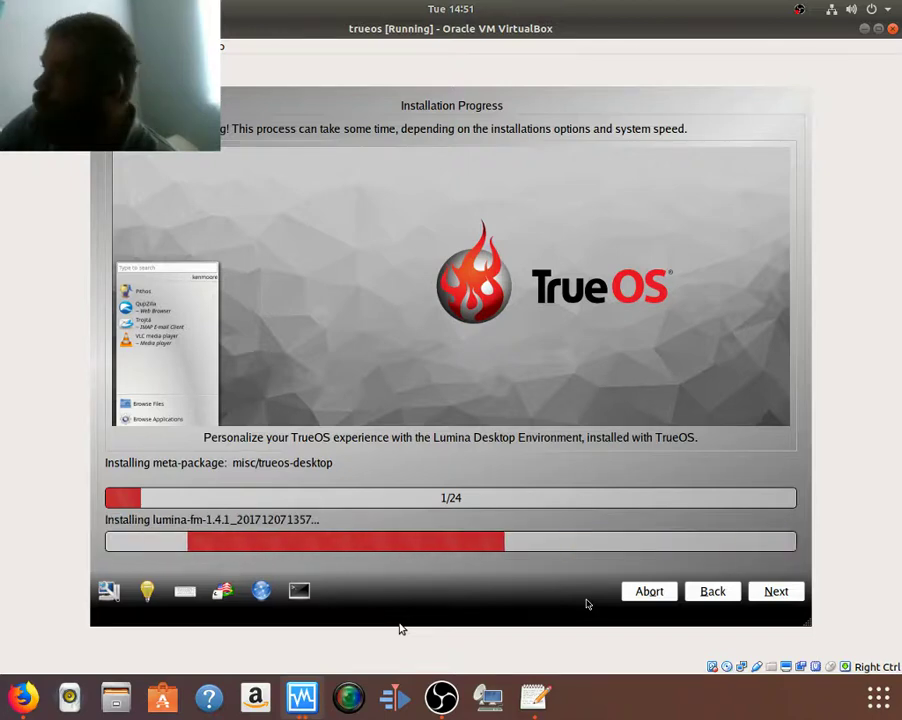
Remove the Video Capture Device (V4L2) source from the OBS scene and minimise OBS
{"action": "left_click", "coordinate": [441, 697]}
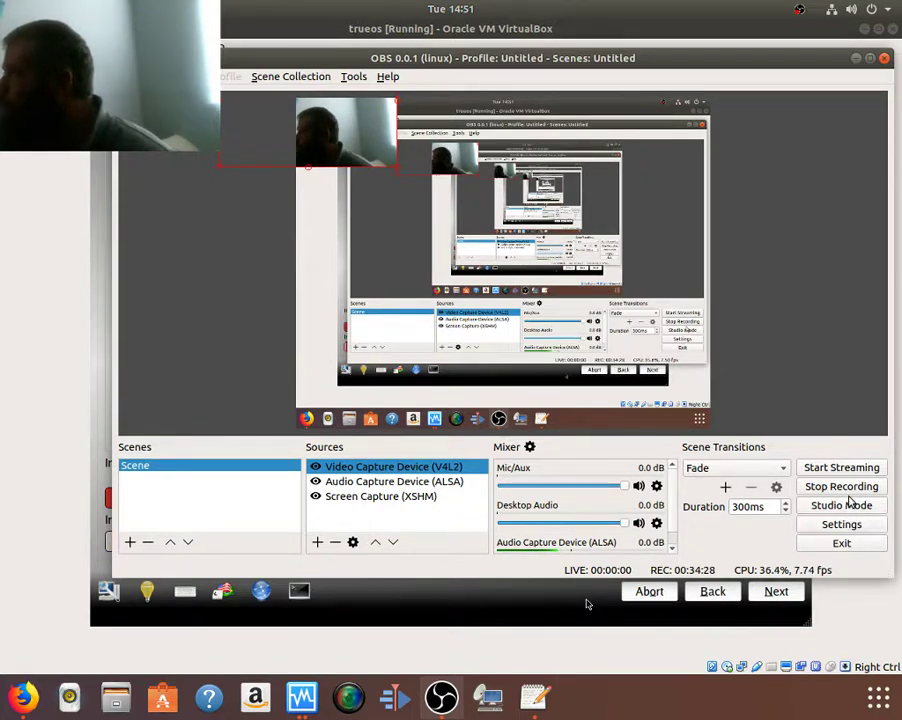
{"action": "left_click", "coordinate": [338, 543]}
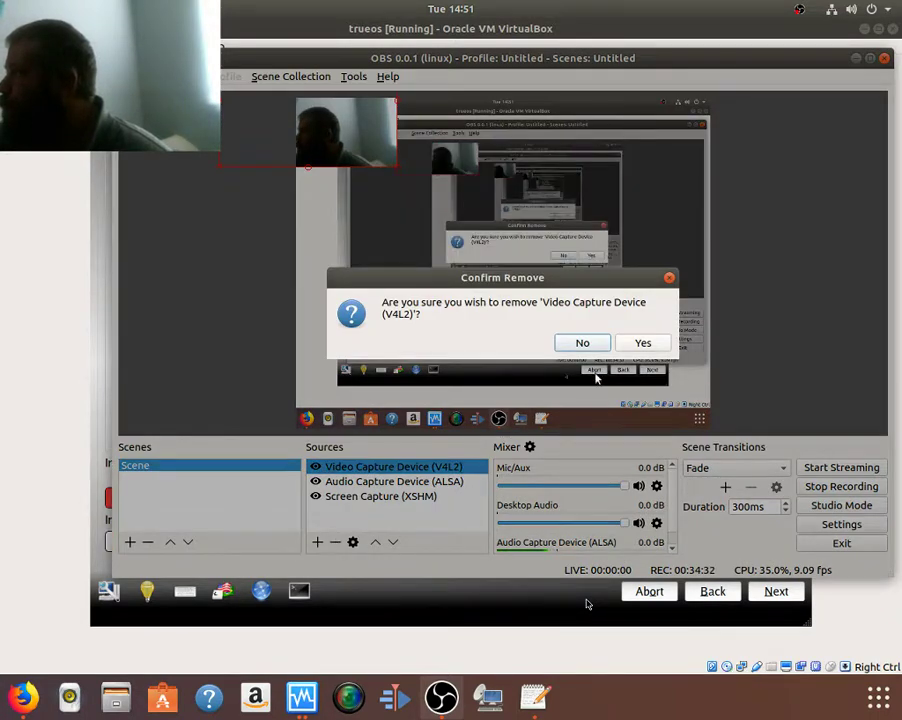
{"action": "left_click", "coordinate": [641, 343]}
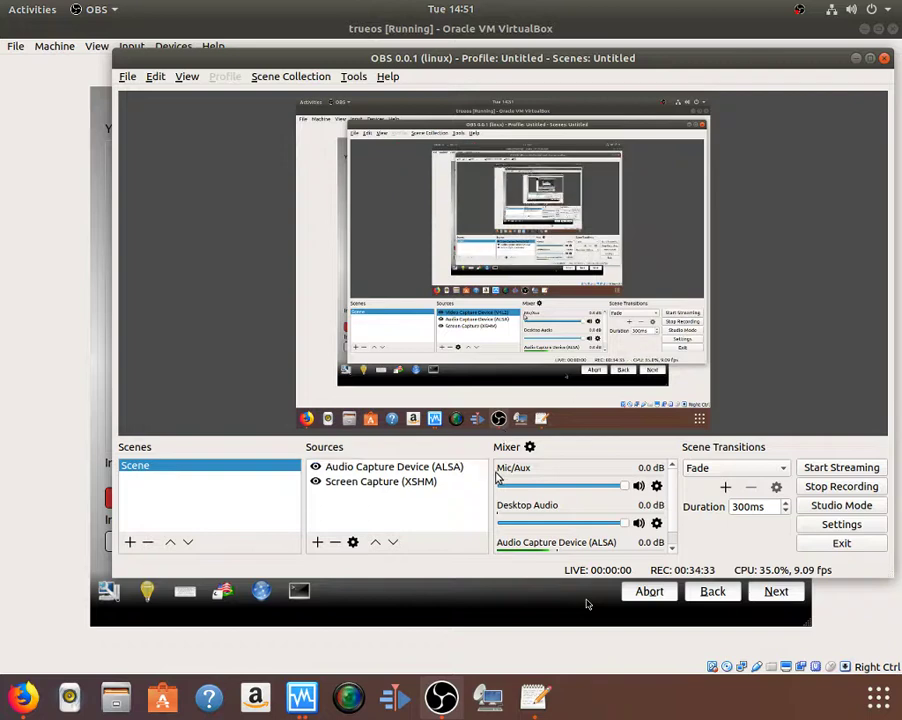
{"action": "left_click", "coordinate": [855, 59]}
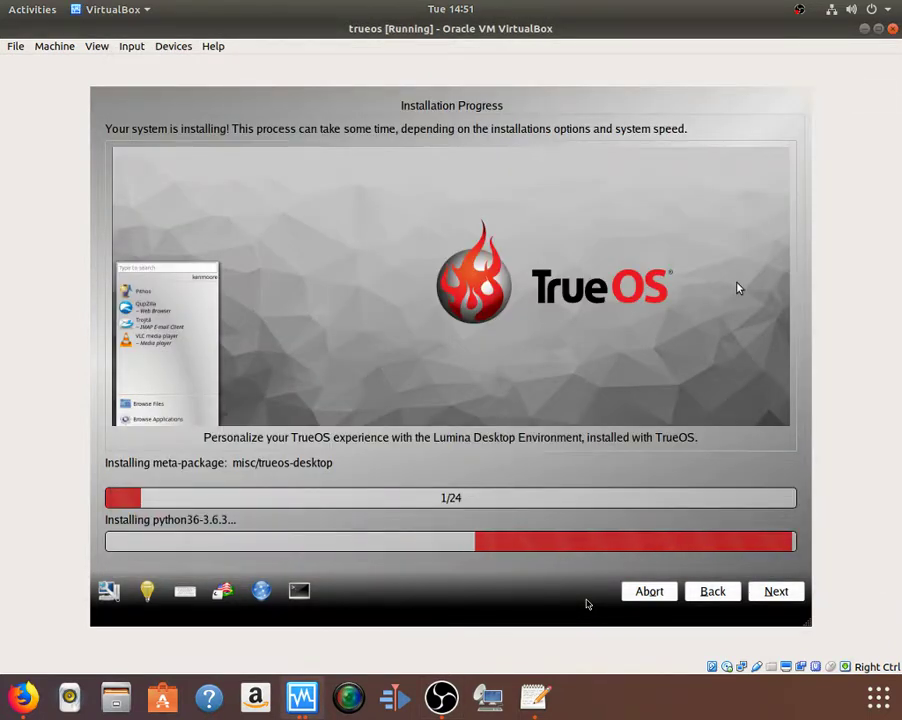
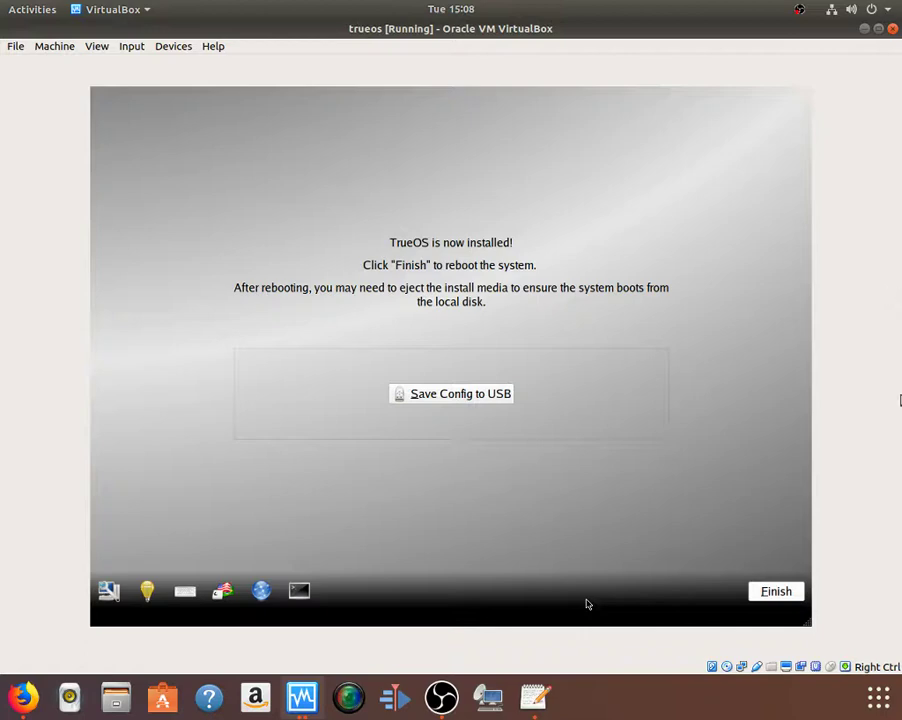
In the recorder, add a webcam video capture source with its default name, then remove it
{"action": "left_click", "coordinate": [441, 697]}
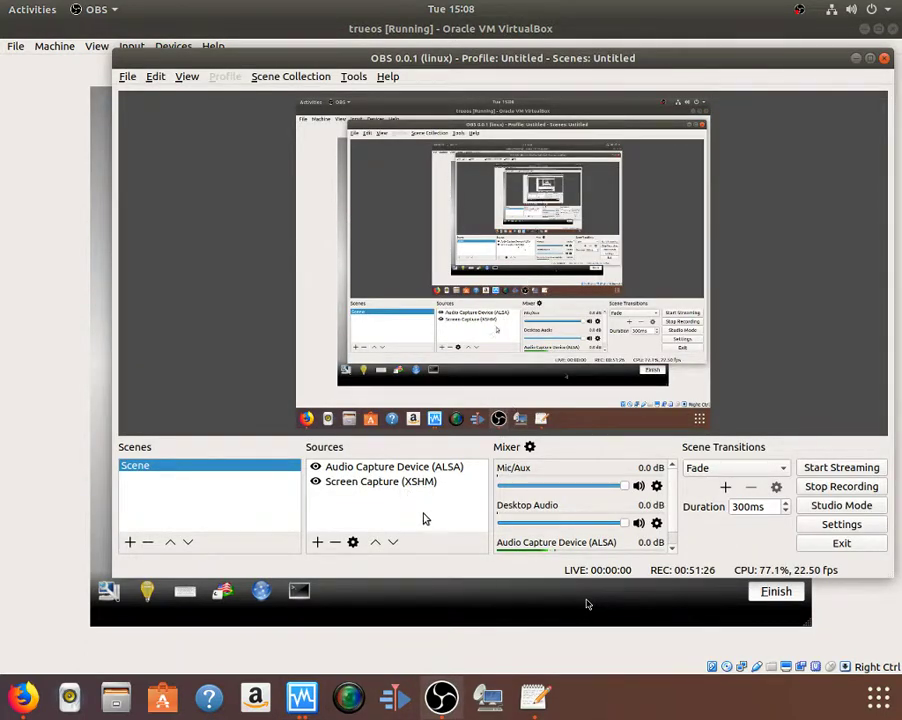
{"action": "left_click", "coordinate": [318, 542]}
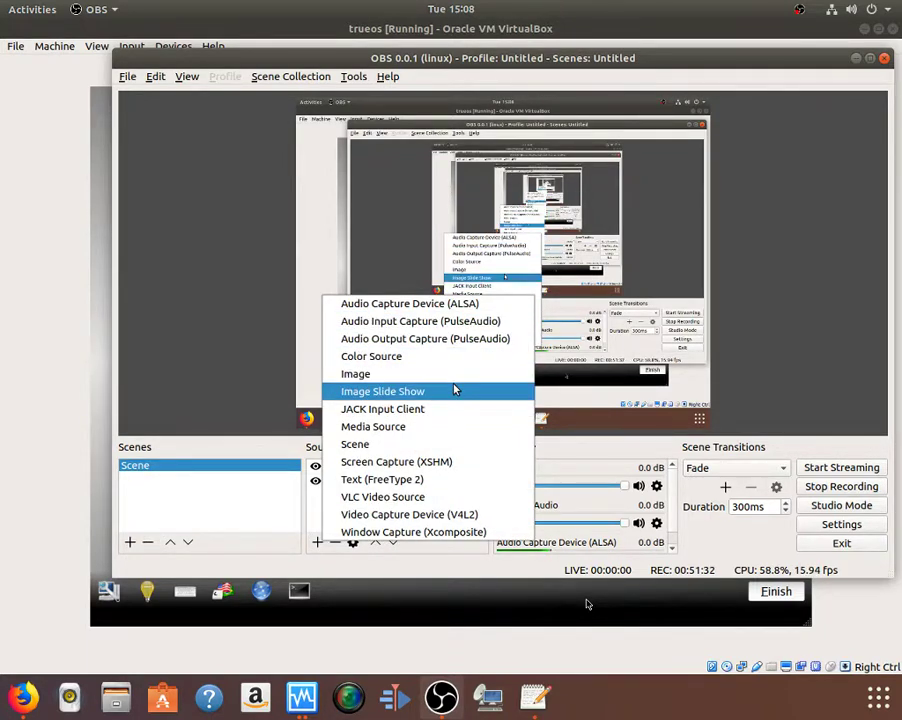
{"action": "left_click", "coordinate": [441, 515]}
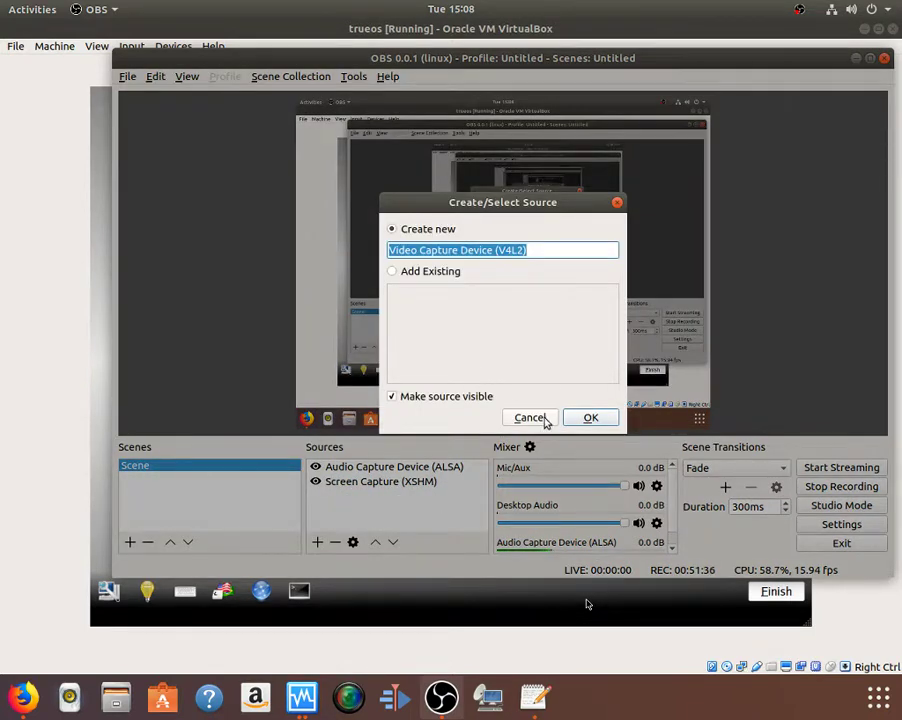
{"action": "left_click", "coordinate": [583, 419]}
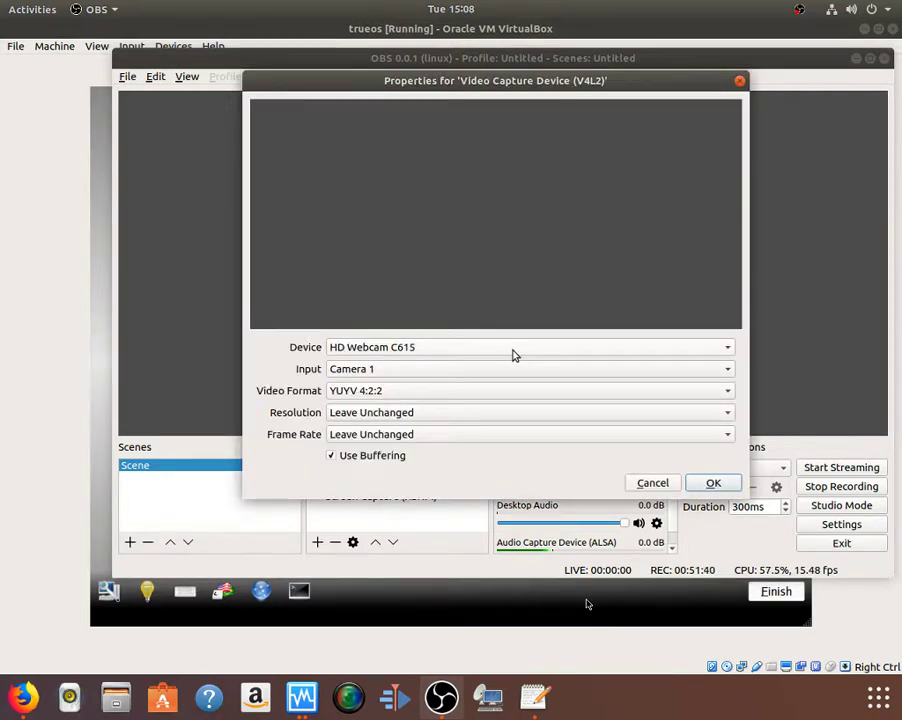
{"action": "left_click", "coordinate": [710, 484]}
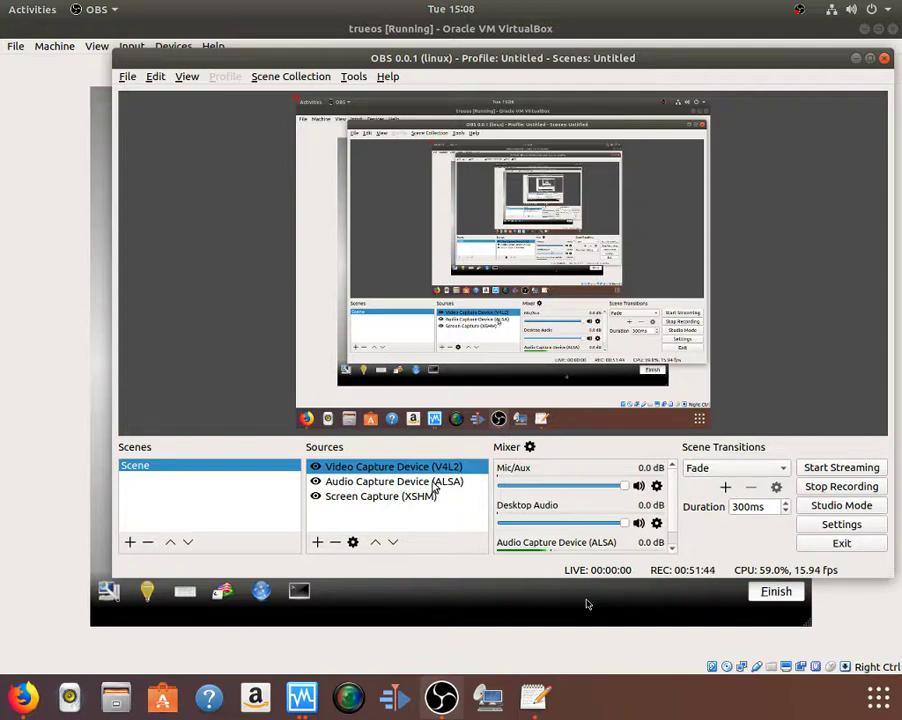
{"action": "left_click", "coordinate": [332, 543]}
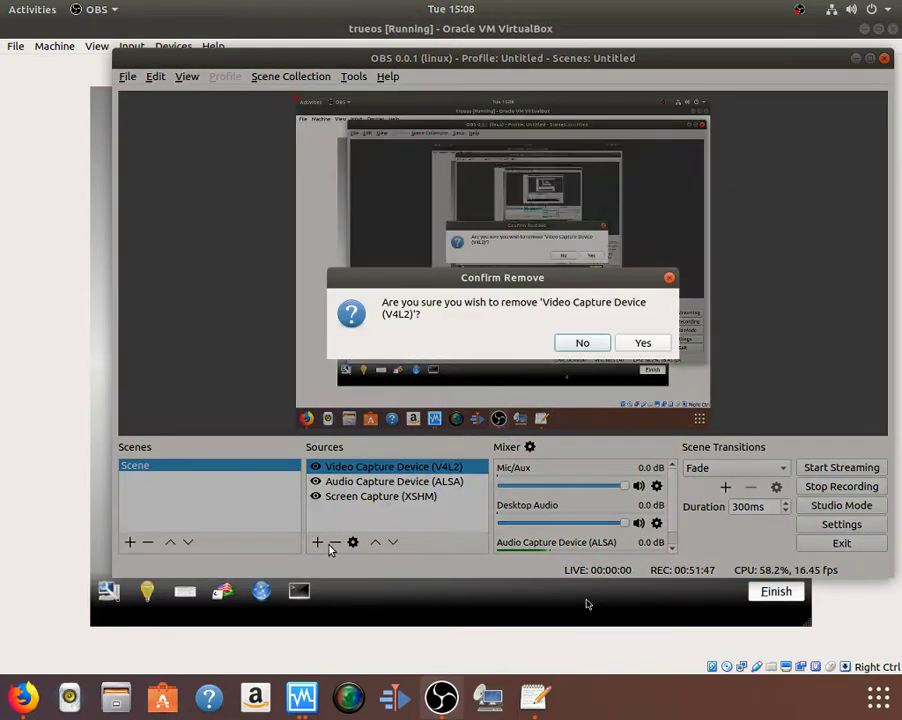
{"action": "left_click", "coordinate": [632, 344]}
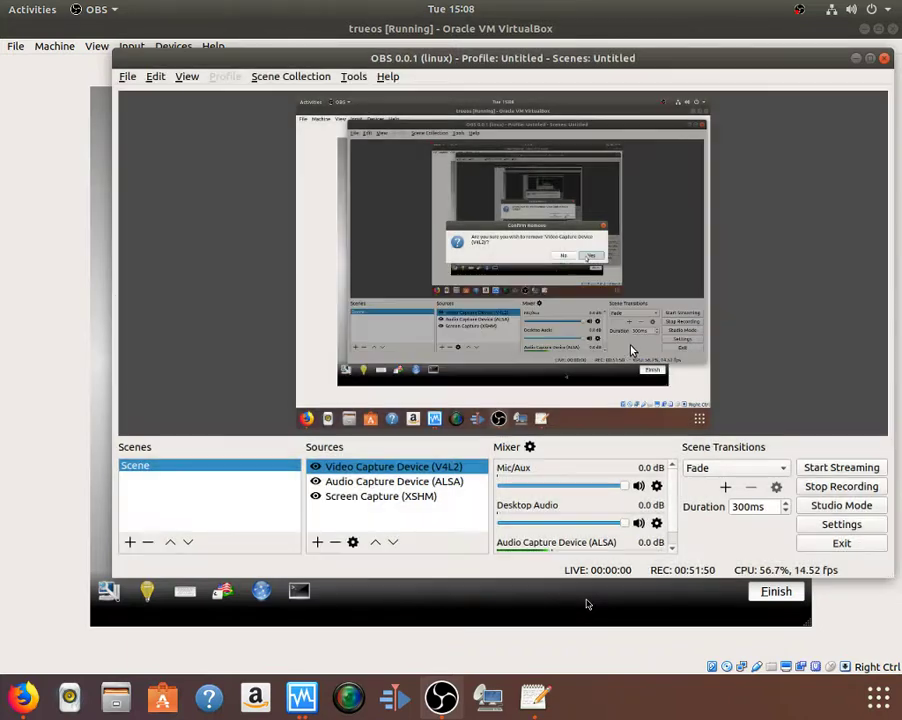
Add the webcam capture source again, review its capture device choices, then remove it
{"action": "left_click", "coordinate": [317, 541]}
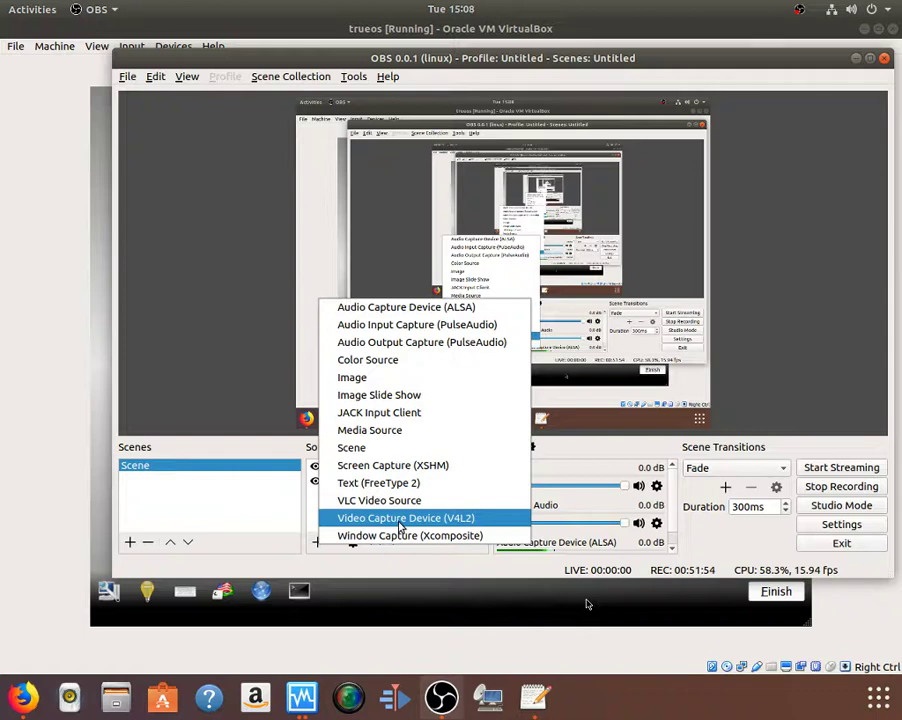
{"action": "left_click", "coordinate": [397, 519]}
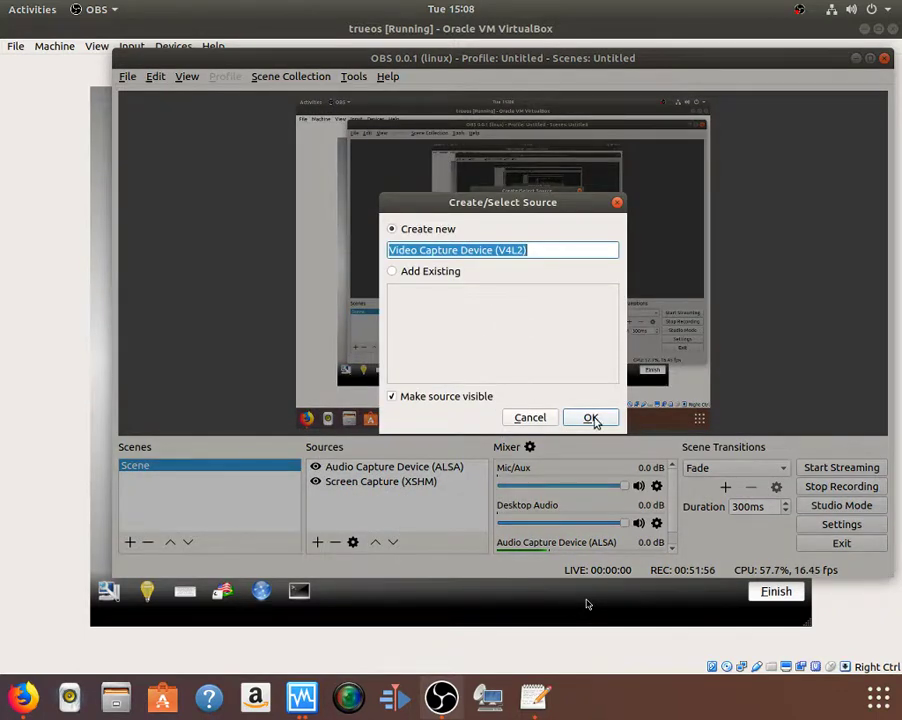
{"action": "left_click", "coordinate": [592, 418]}
{"action": "left_click", "coordinate": [467, 355]}
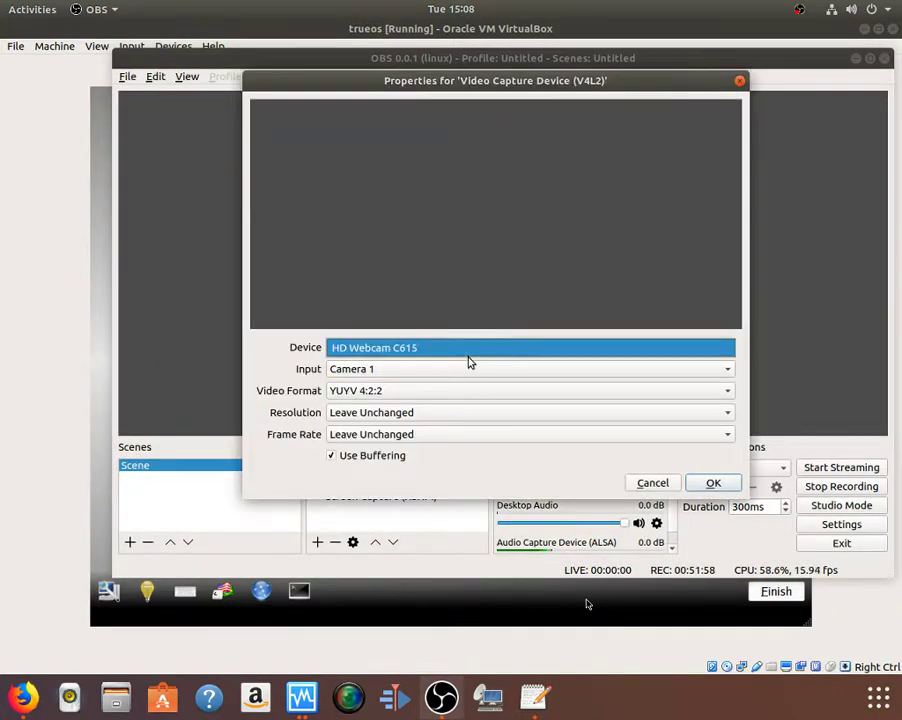
{"action": "left_click", "coordinate": [467, 350]}
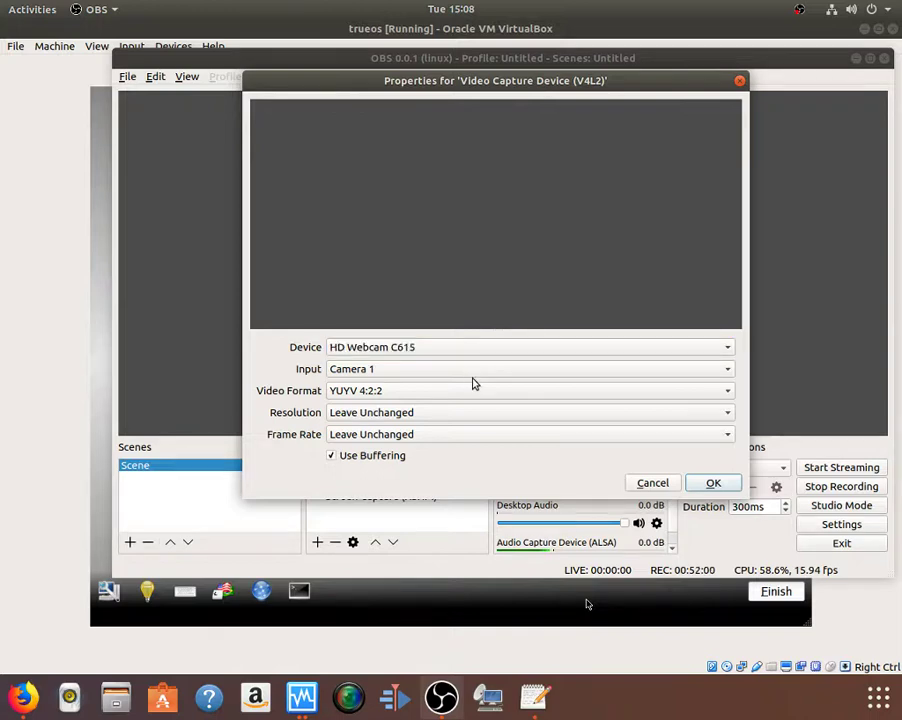
{"action": "left_click", "coordinate": [461, 368]}
{"action": "left_click", "coordinate": [452, 356]}
{"action": "left_click", "coordinate": [456, 356]}
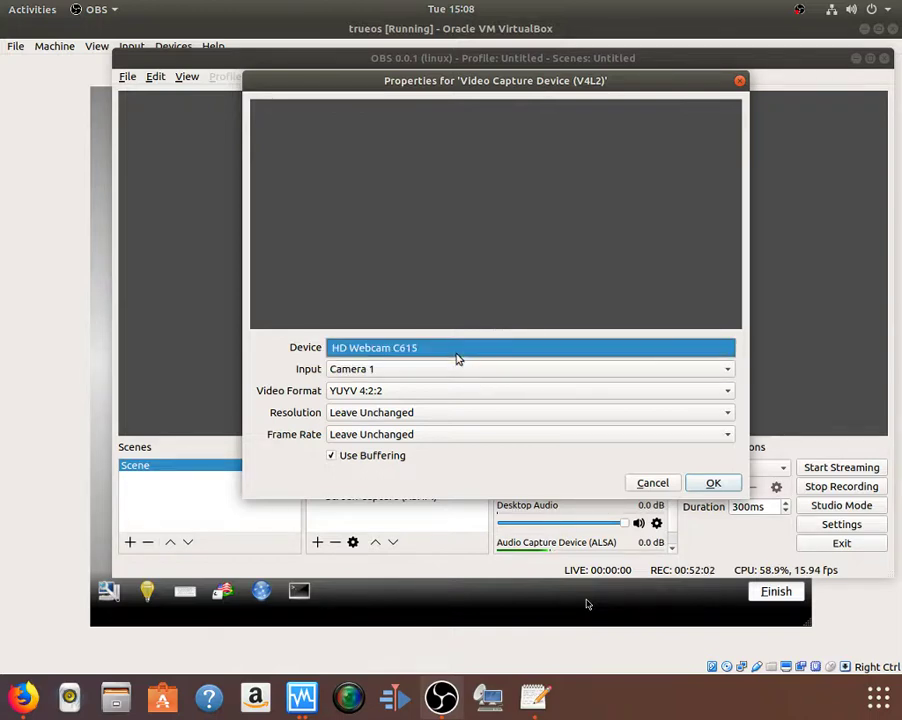
{"action": "left_click", "coordinate": [452, 354]}
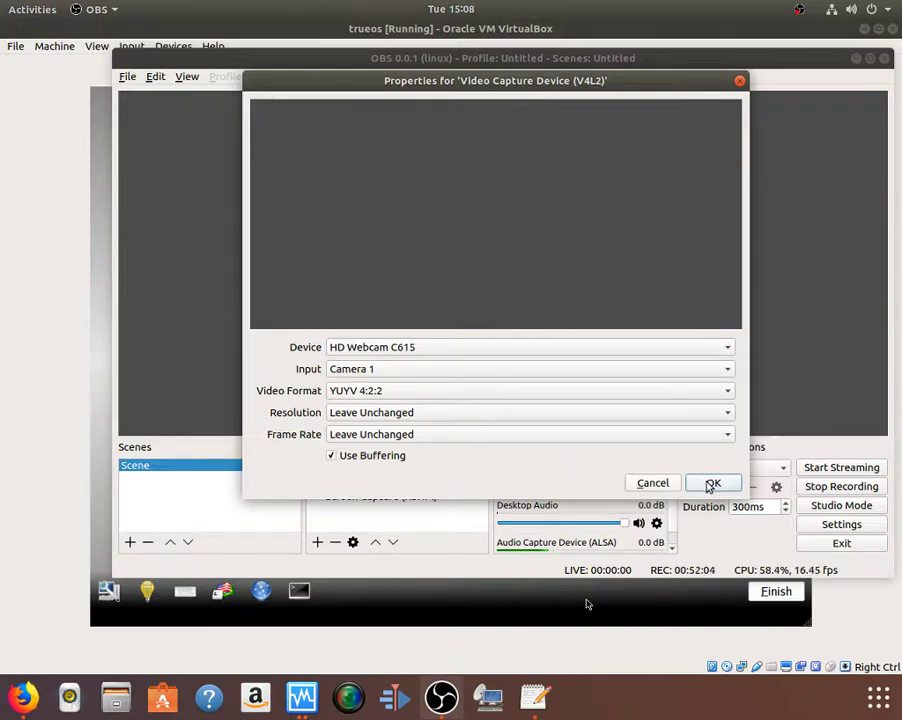
{"action": "left_click", "coordinate": [711, 484]}
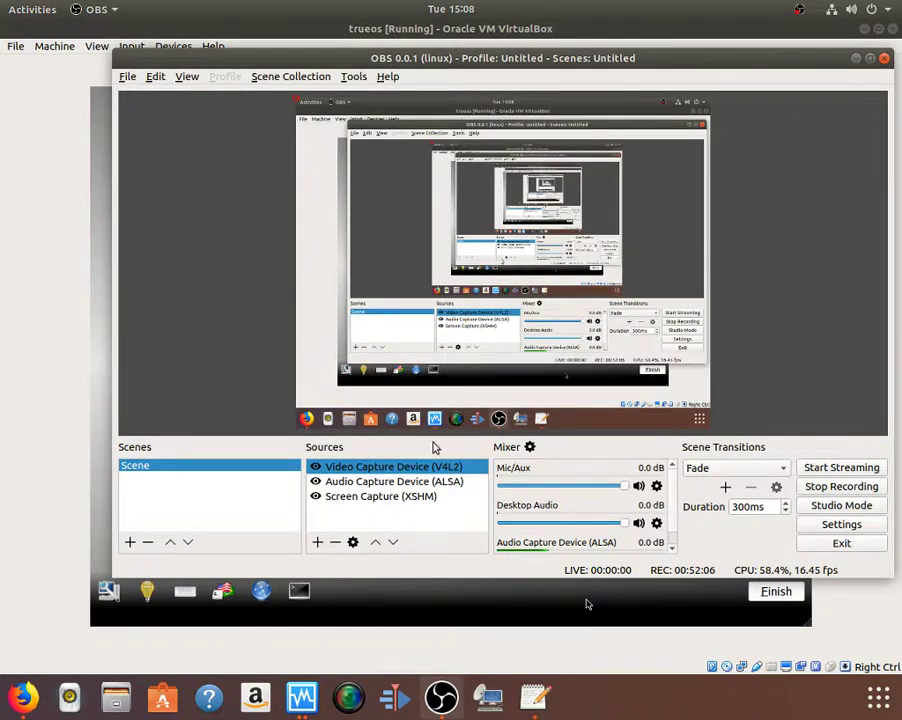
{"action": "left_click", "coordinate": [337, 543]}
{"action": "left_click", "coordinate": [641, 343]}
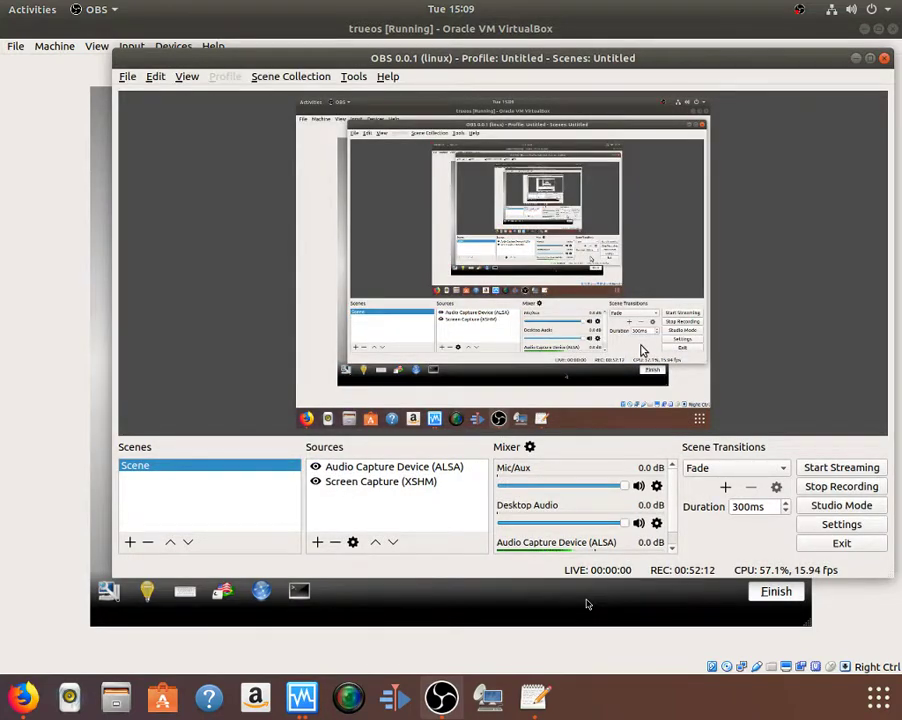
With the recorder minimized, reboot the VM into the newly installed TrueOS
{"action": "left_click", "coordinate": [856, 60]}
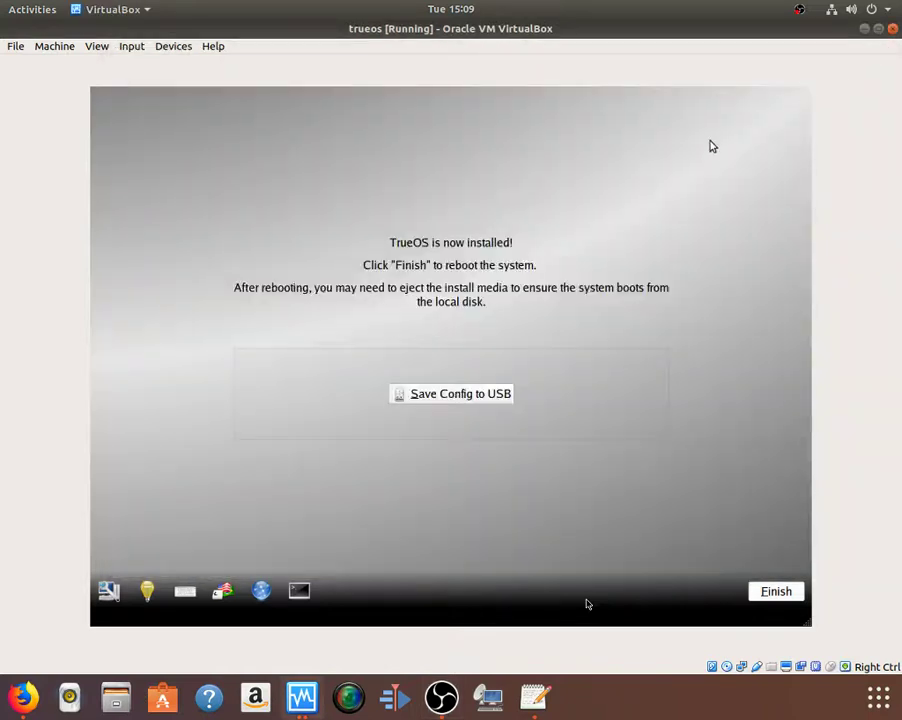
{"action": "left_click", "coordinate": [547, 420]}
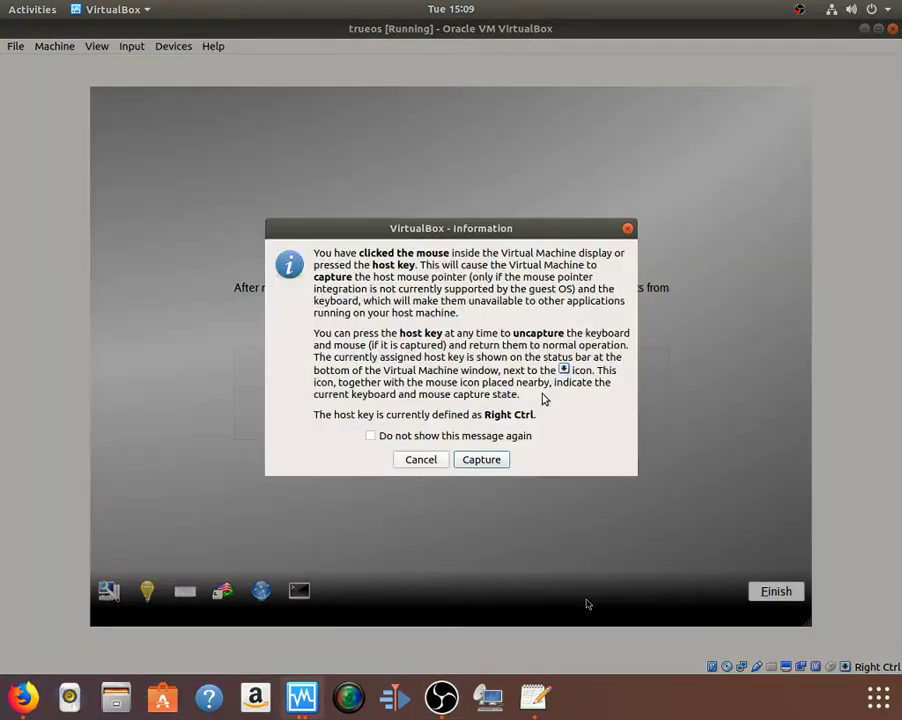
{"action": "left_click", "coordinate": [484, 460]}
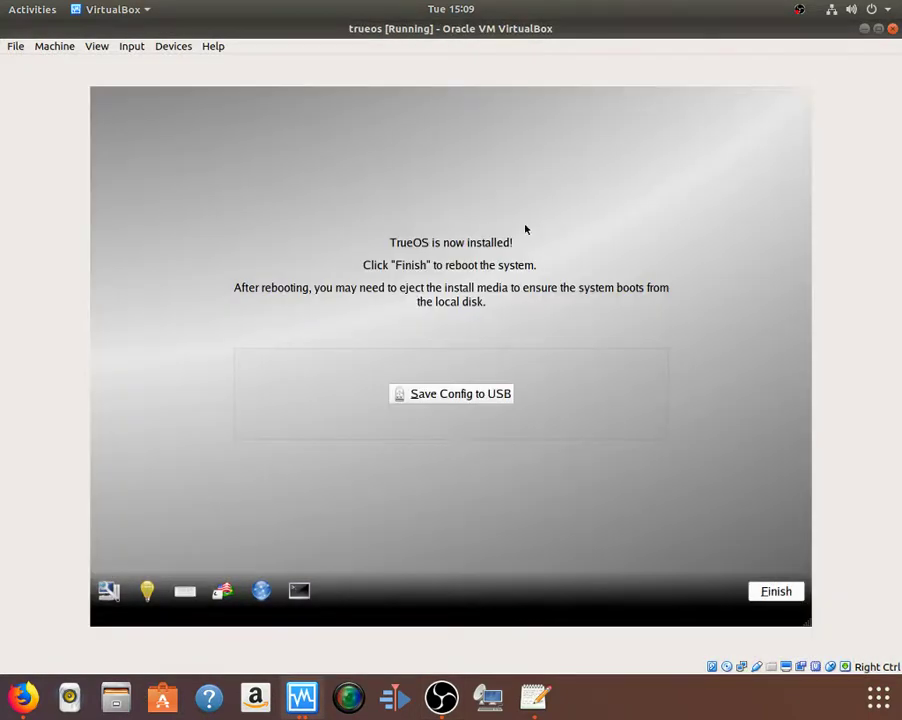
{"action": "left_click", "coordinate": [785, 592]}
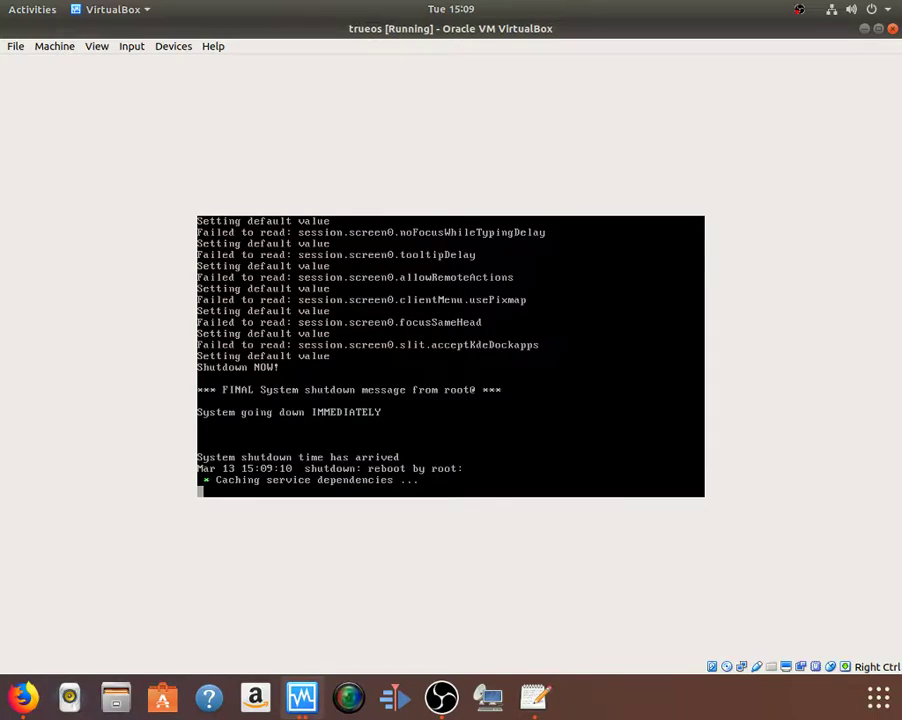
Force-unmount the TrueOS installer ISO from the VM's optical drive
{"action": "left_click", "coordinate": [172, 47]}
{"action": "mouse_move", "coordinate": [206, 64]}
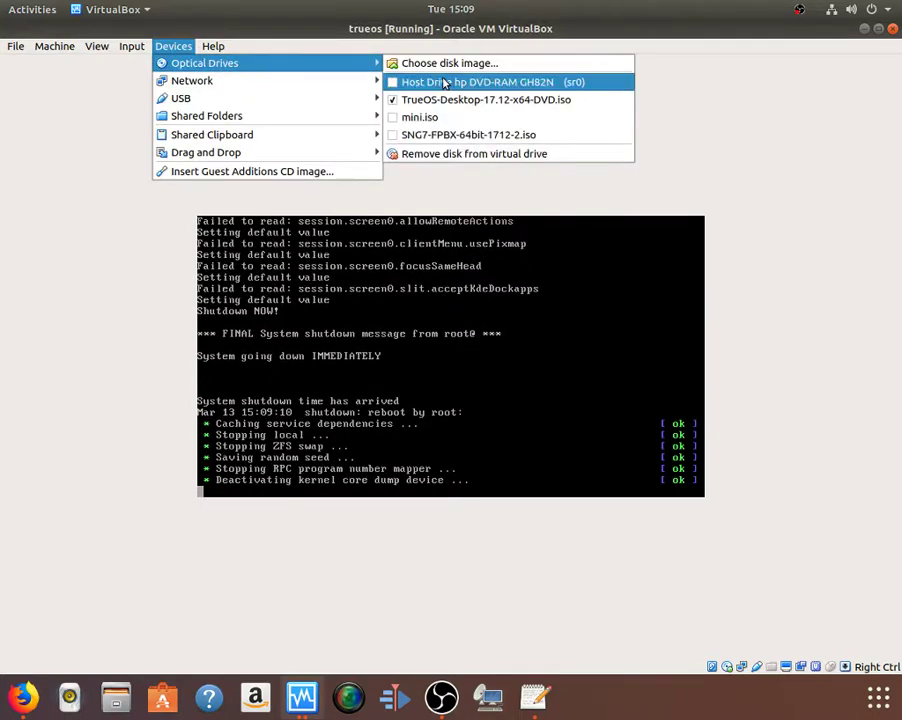
{"action": "left_click", "coordinate": [444, 100]}
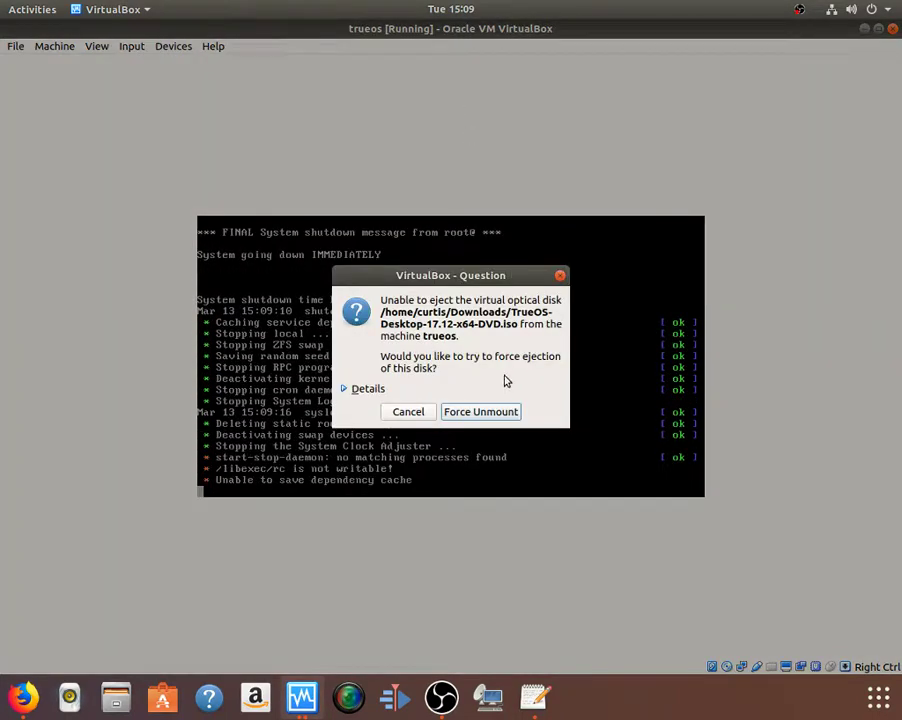
{"action": "left_click", "coordinate": [480, 412]}
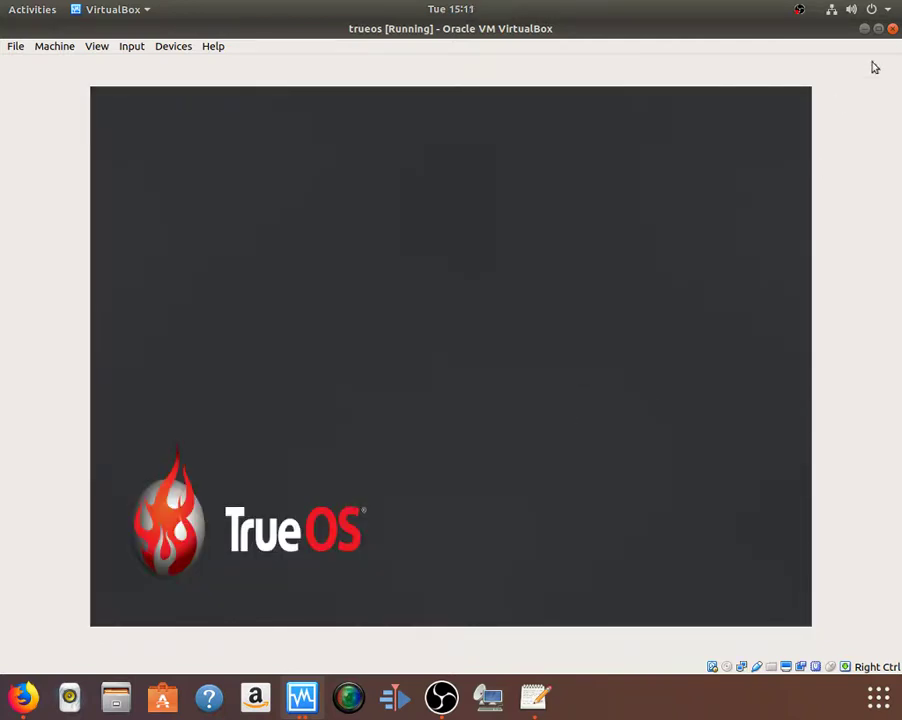
Resize the TrueOS VM window to fill the screen and let it capture mouse and keyboard
{"action": "left_click", "coordinate": [879, 29]}
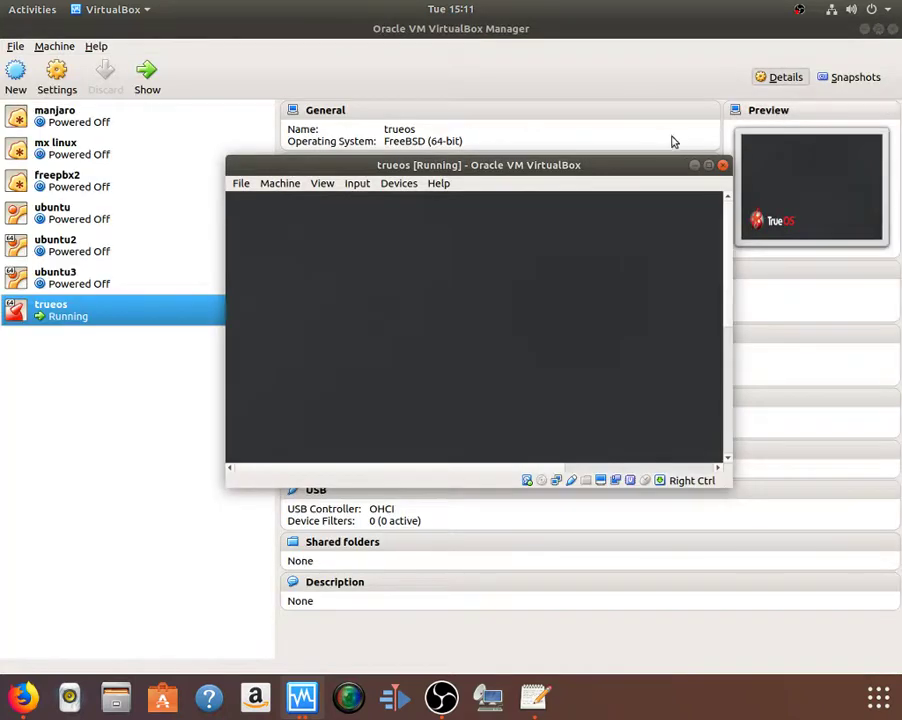
{"action": "left_click", "coordinate": [708, 166]}
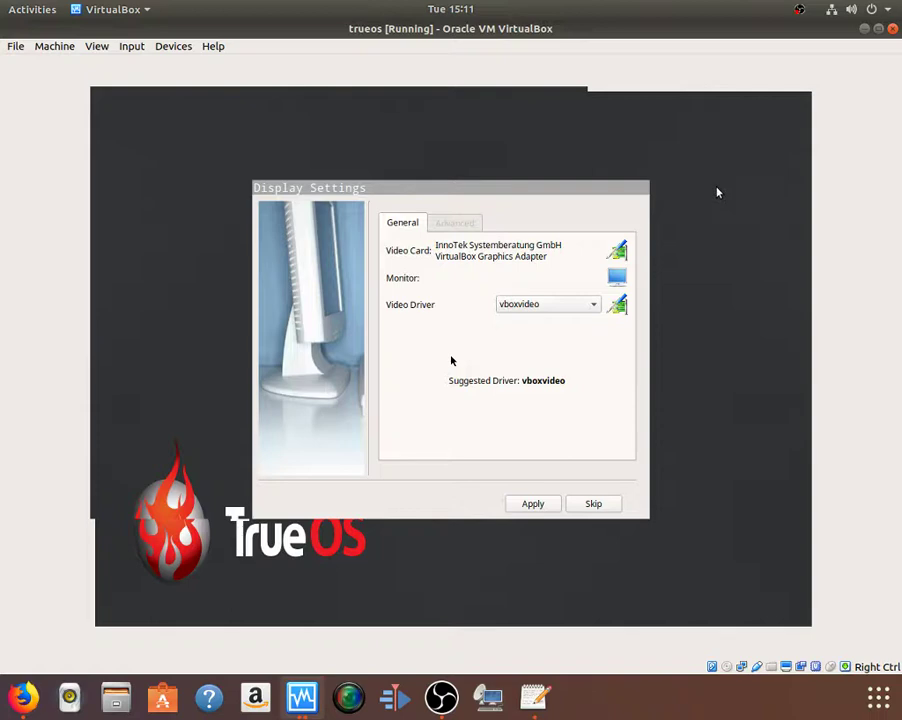
{"action": "left_click", "coordinate": [553, 309]}
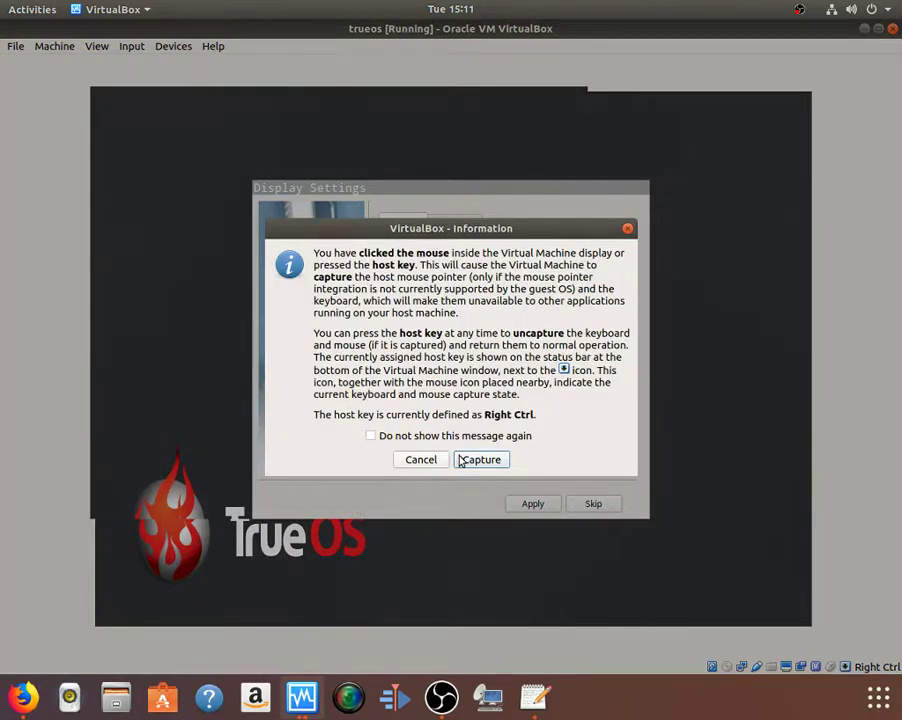
{"action": "left_click", "coordinate": [468, 459]}
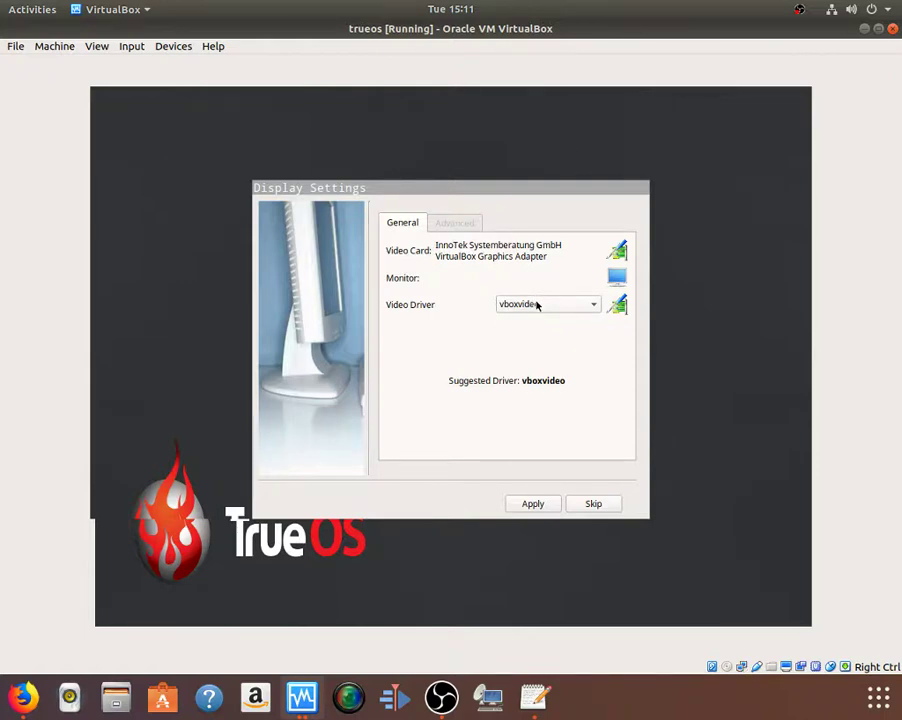
Select the vboxvideo driver, apply and run the display test, and keep the settings
{"action": "left_click", "coordinate": [536, 305]}
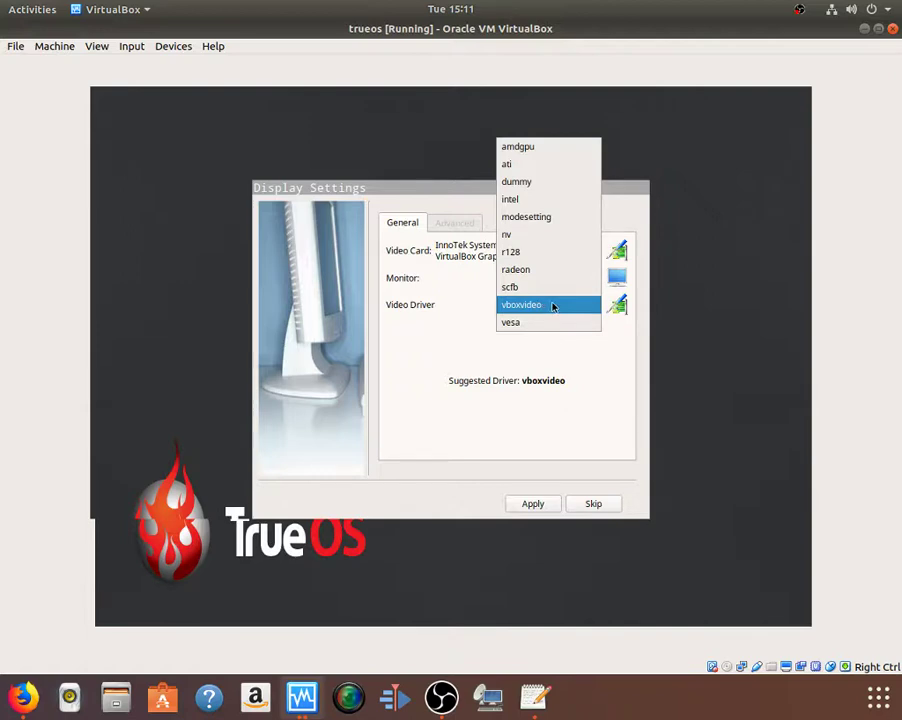
{"action": "left_click", "coordinate": [555, 305]}
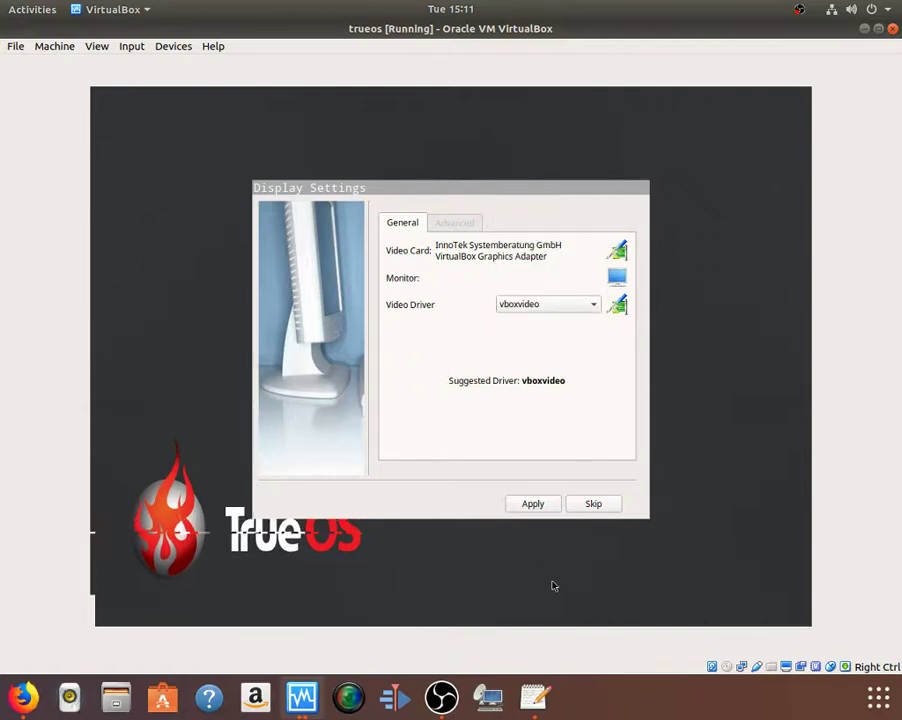
{"action": "left_click", "coordinate": [540, 504]}
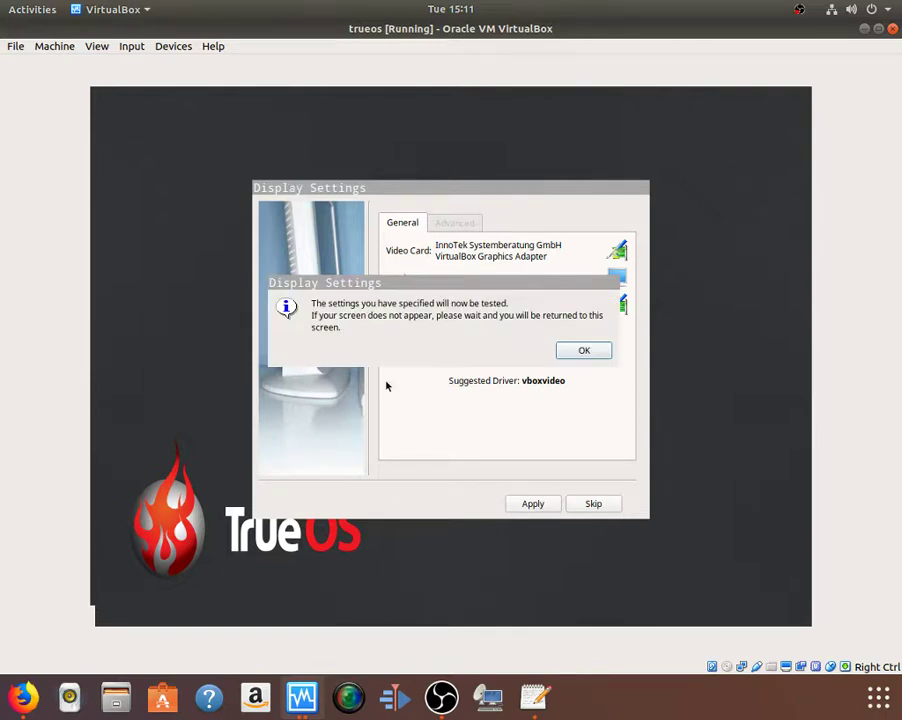
{"action": "left_click", "coordinate": [588, 350]}
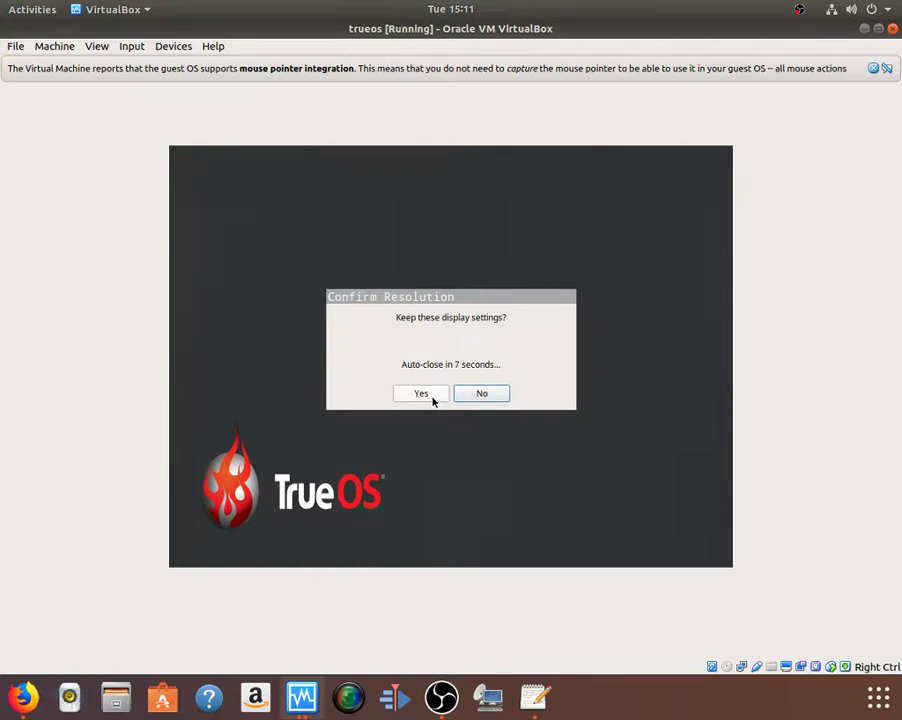
{"action": "left_click", "coordinate": [432, 397]}
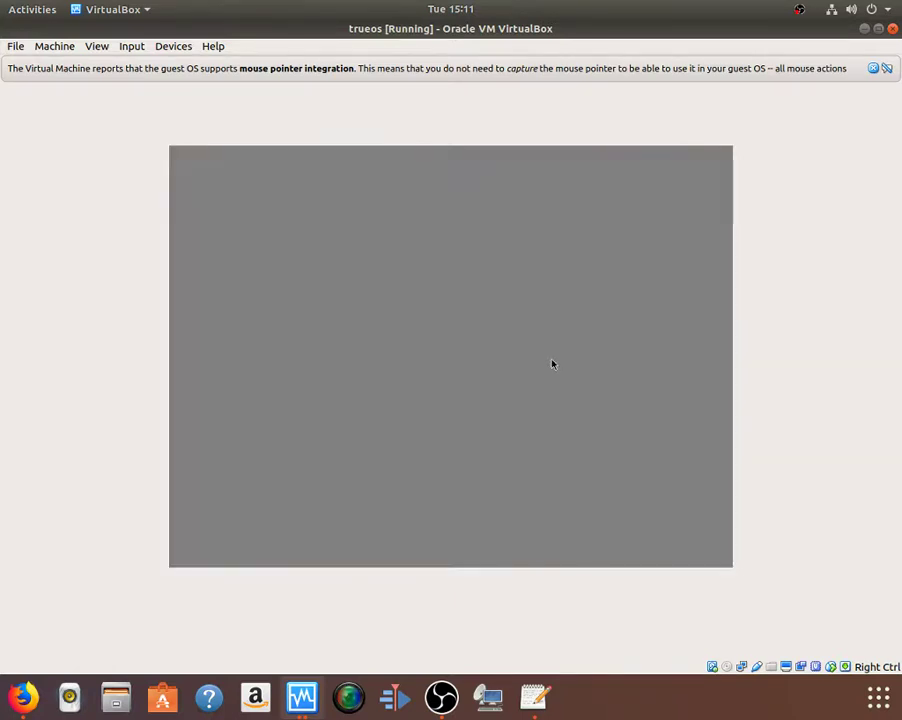
Pass the welcome page and pick America/Cuiaba:Mato Grosso as the system timezone
{"action": "left_click", "coordinate": [873, 68]}
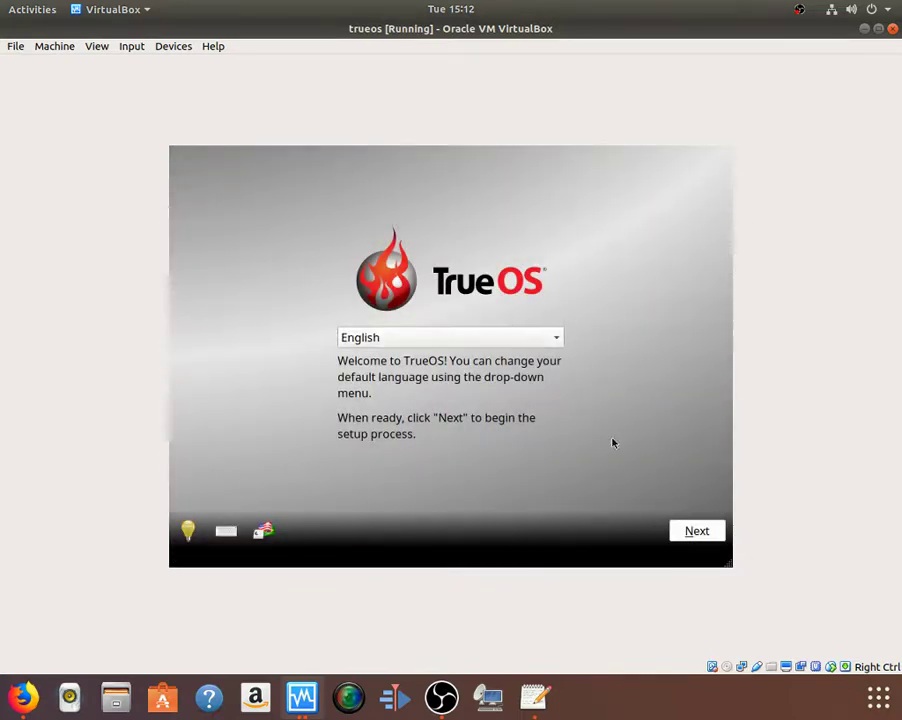
{"action": "left_click", "coordinate": [694, 537]}
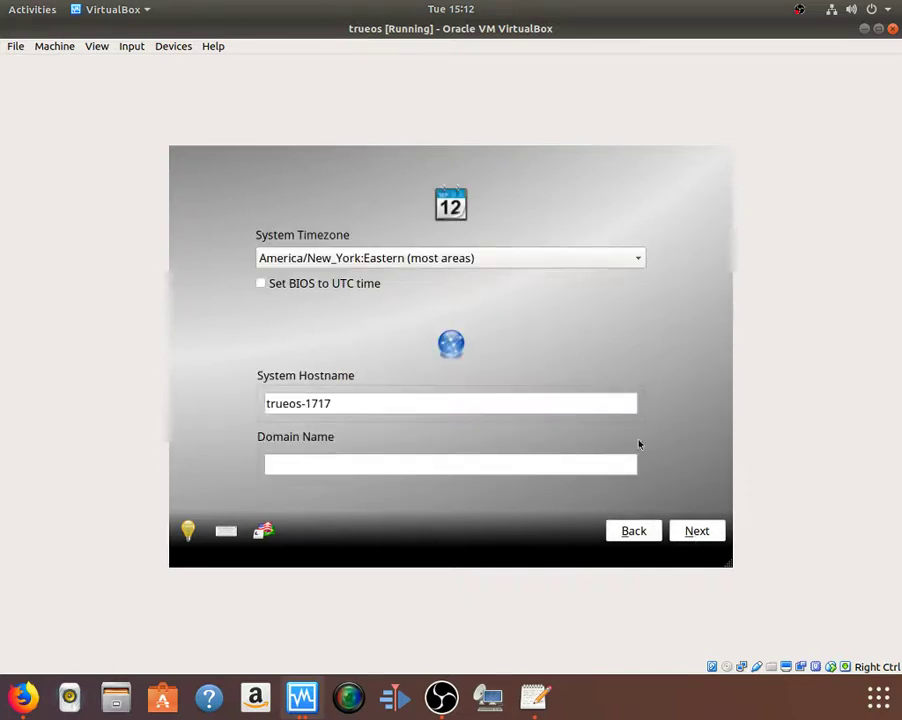
{"action": "left_click", "coordinate": [513, 259]}
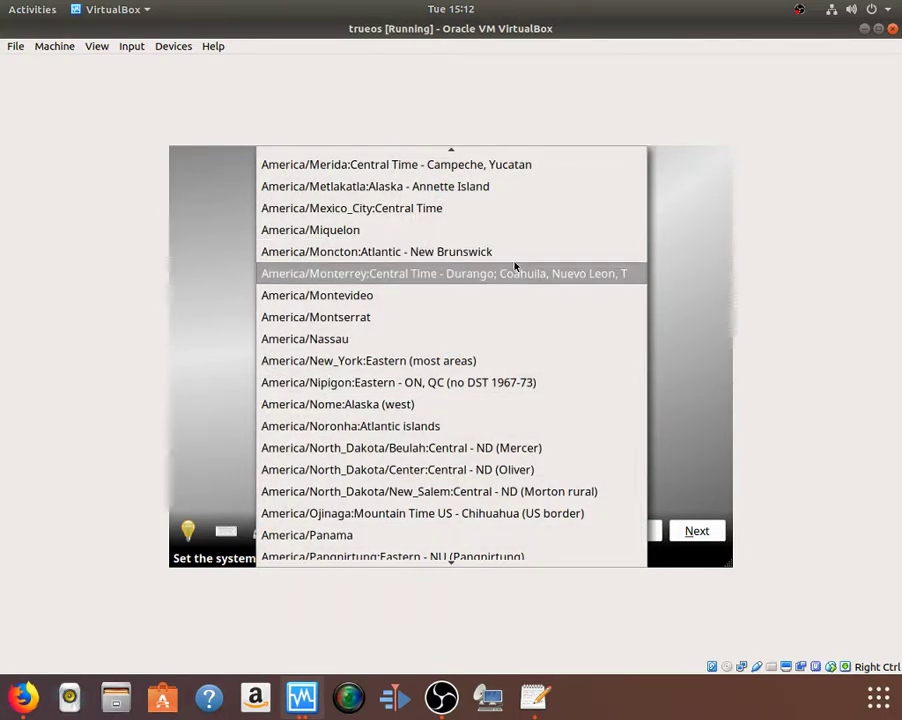
{"action": "scroll", "coordinate": [515, 264], "scroll_direction": "up", "scroll_amount": 1}
{"action": "scroll", "coordinate": [515, 266], "scroll_direction": "up", "scroll_amount": 4}
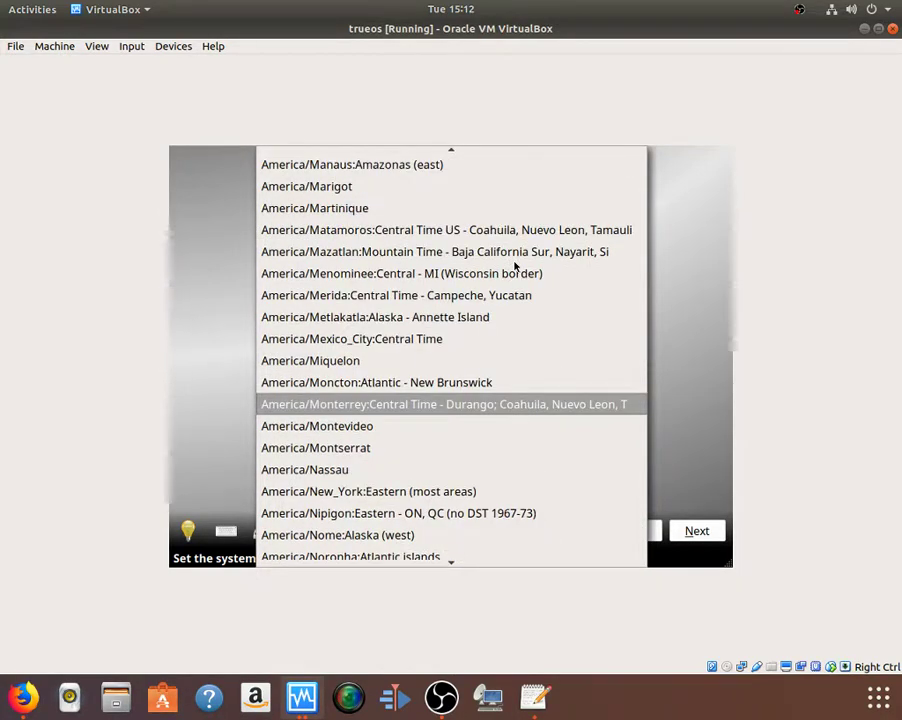
{"action": "scroll", "coordinate": [515, 266], "scroll_direction": "up", "scroll_amount": 4}
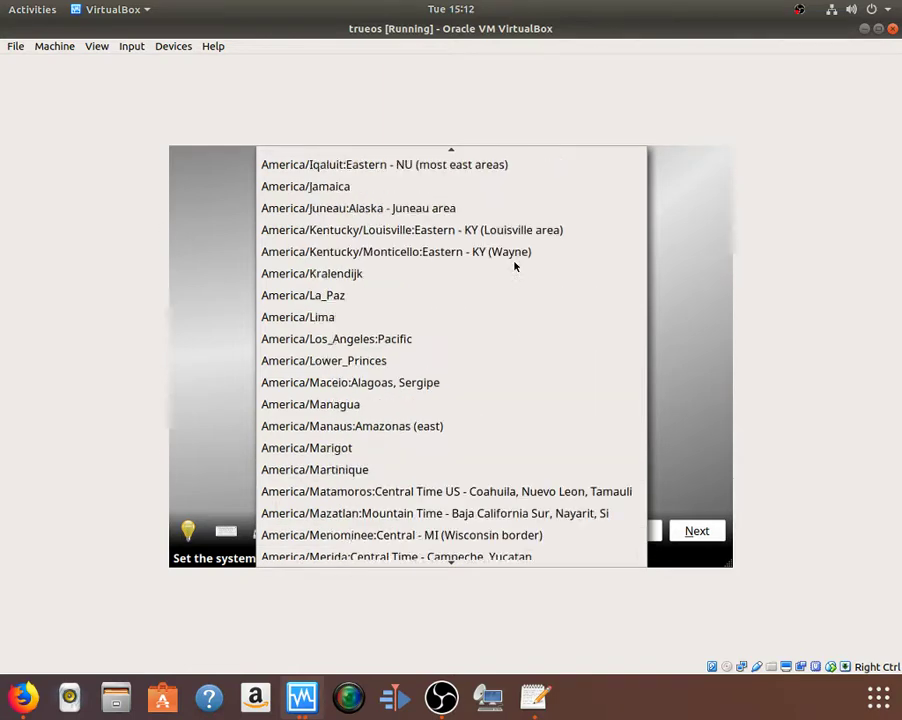
{"action": "scroll", "coordinate": [515, 266], "scroll_direction": "up", "scroll_amount": 8}
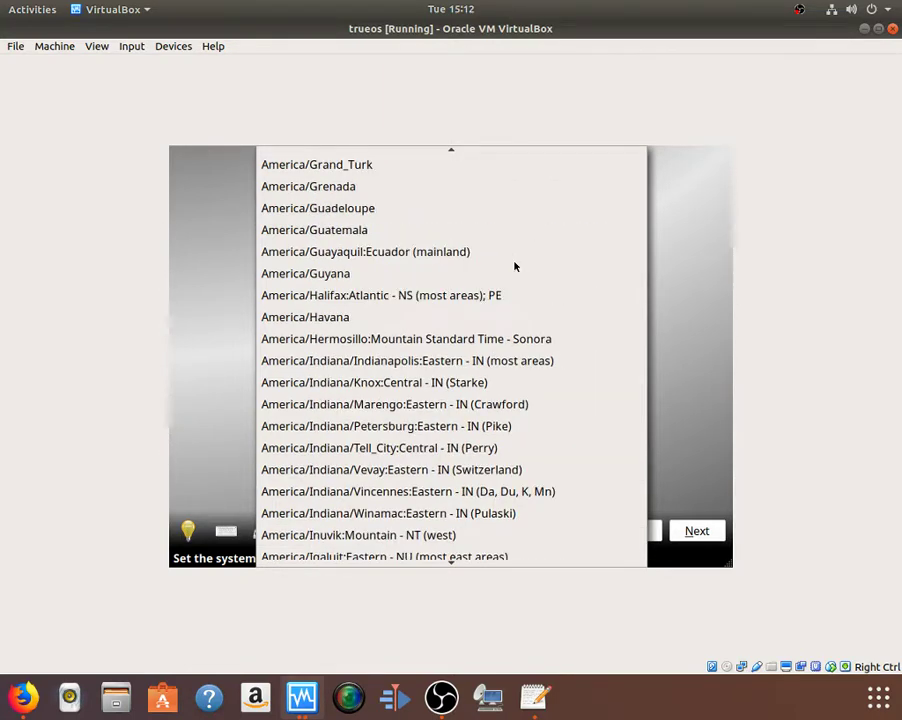
{"action": "scroll", "coordinate": [515, 266], "scroll_direction": "up", "scroll_amount": 1}
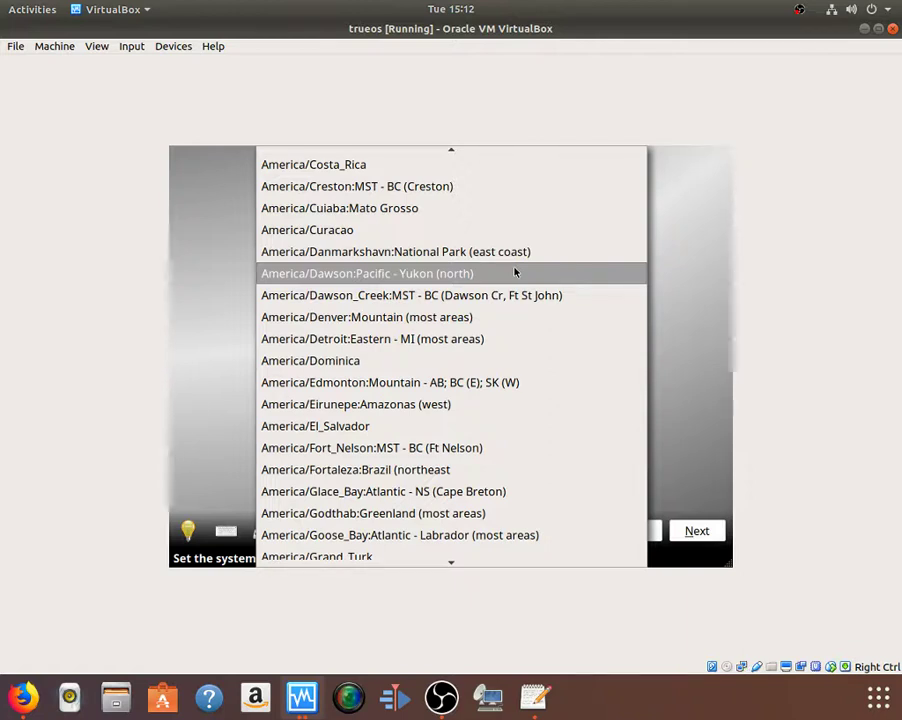
{"action": "scroll", "coordinate": [515, 272], "scroll_direction": "up", "scroll_amount": 3}
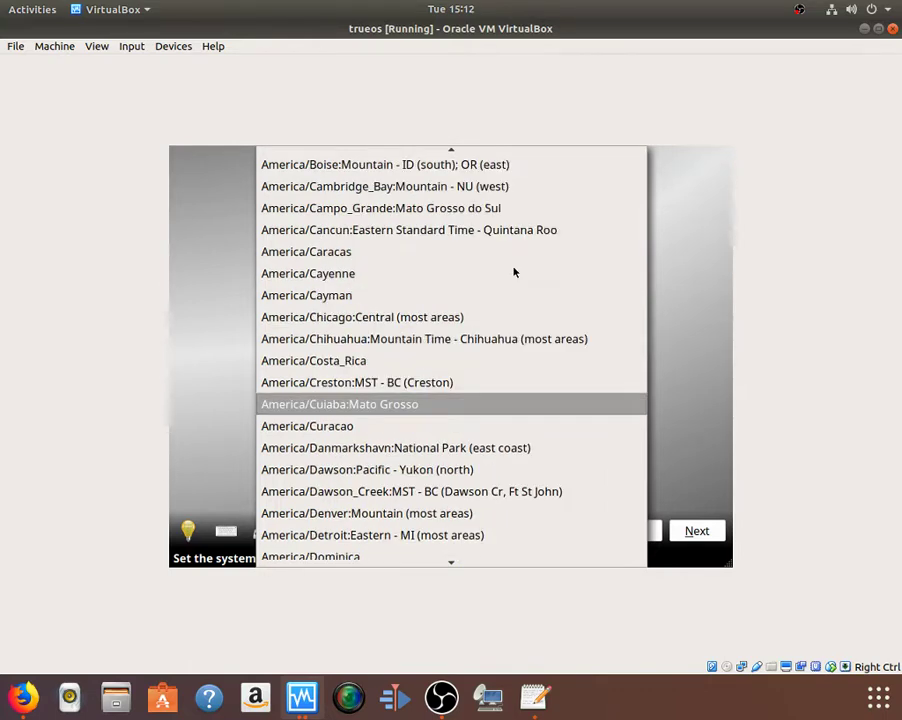
{"action": "scroll", "coordinate": [514, 272], "scroll_direction": "up", "scroll_amount": 2}
{"action": "key", "text": "Return"}
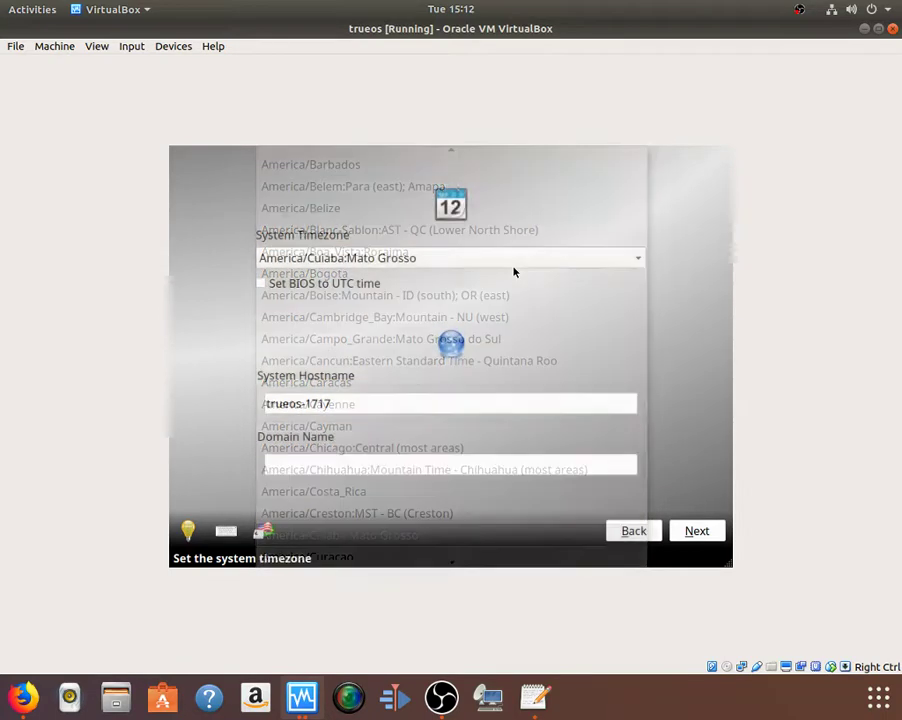
Scroll through the timezone list and set the system timezone to America/Regina
{"action": "left_click", "coordinate": [509, 264]}
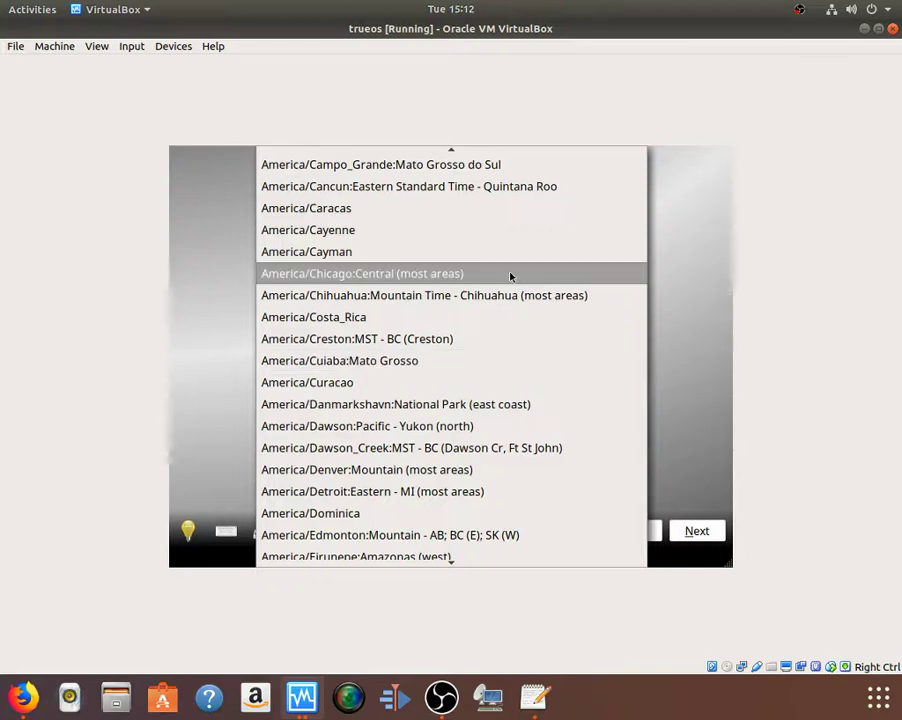
{"action": "scroll", "coordinate": [509, 275], "scroll_direction": "down", "scroll_amount": 4}
{"action": "scroll", "coordinate": [508, 282], "scroll_direction": "down", "scroll_amount": 5}
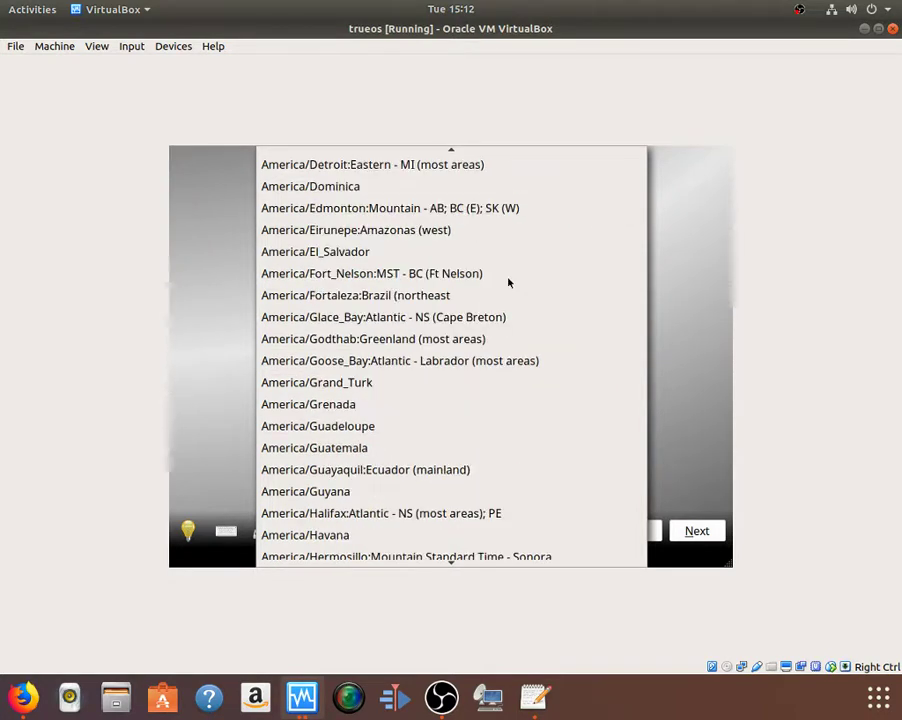
{"action": "scroll", "coordinate": [508, 282], "scroll_direction": "down", "scroll_amount": 6}
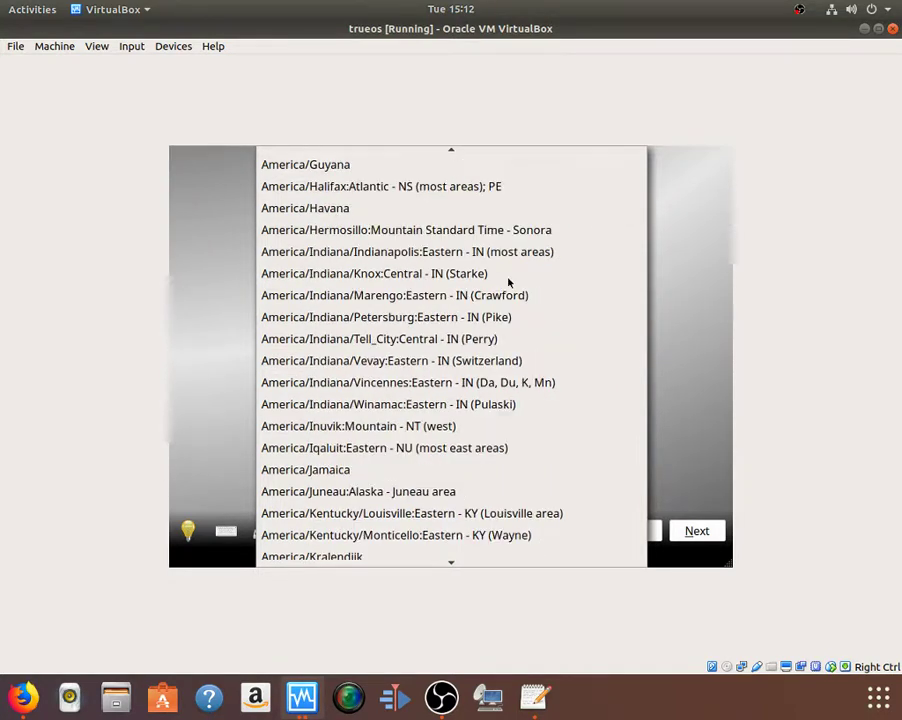
{"action": "scroll", "coordinate": [508, 282], "scroll_direction": "down", "scroll_amount": 5}
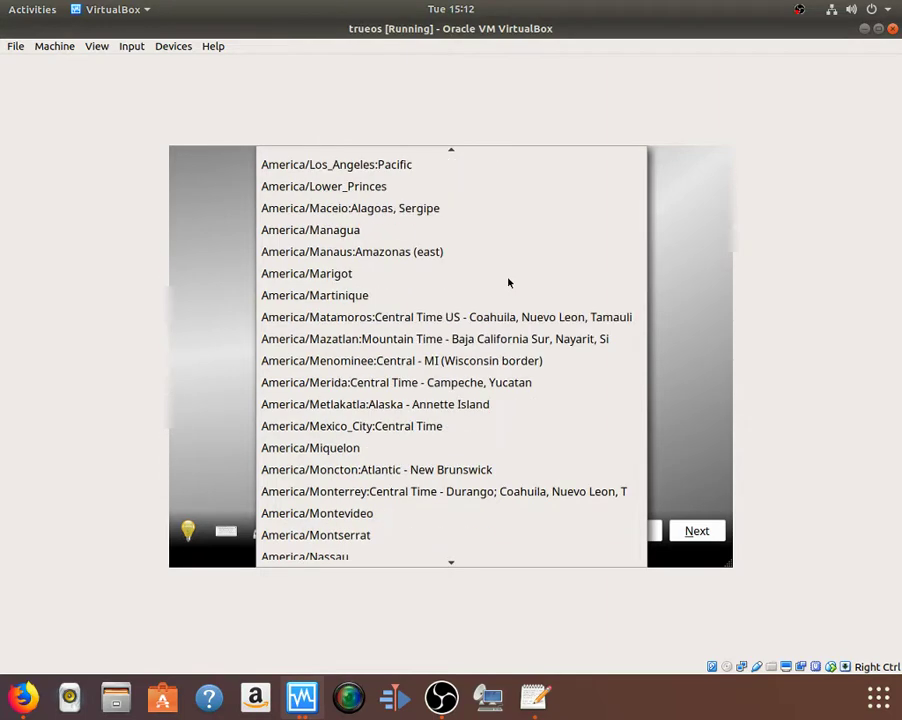
{"action": "scroll", "coordinate": [508, 282], "scroll_direction": "down", "scroll_amount": 6}
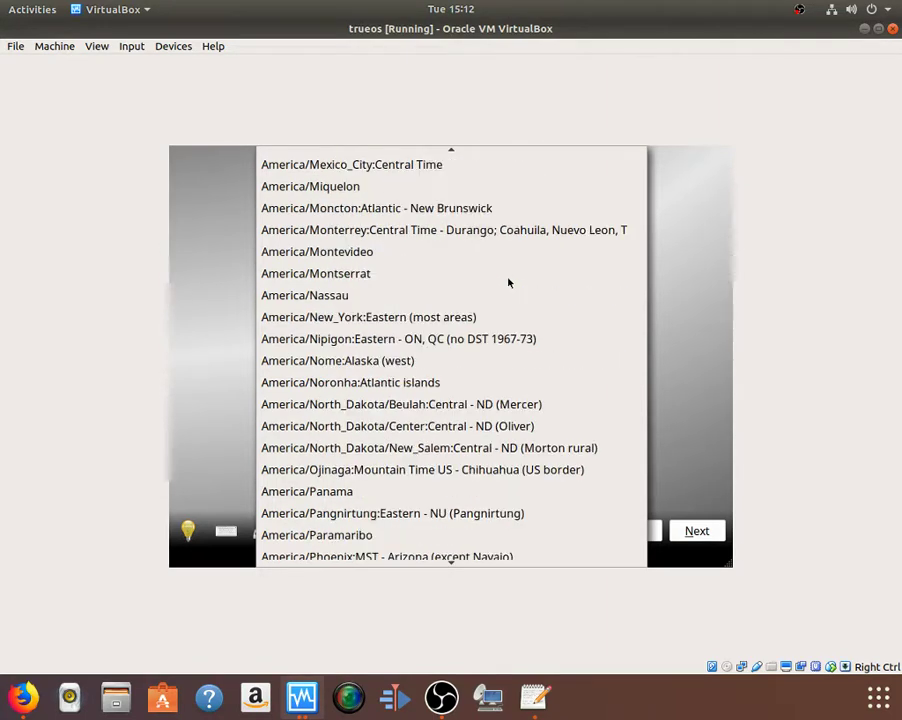
{"action": "scroll", "coordinate": [504, 287], "scroll_direction": "down", "scroll_amount": 8}
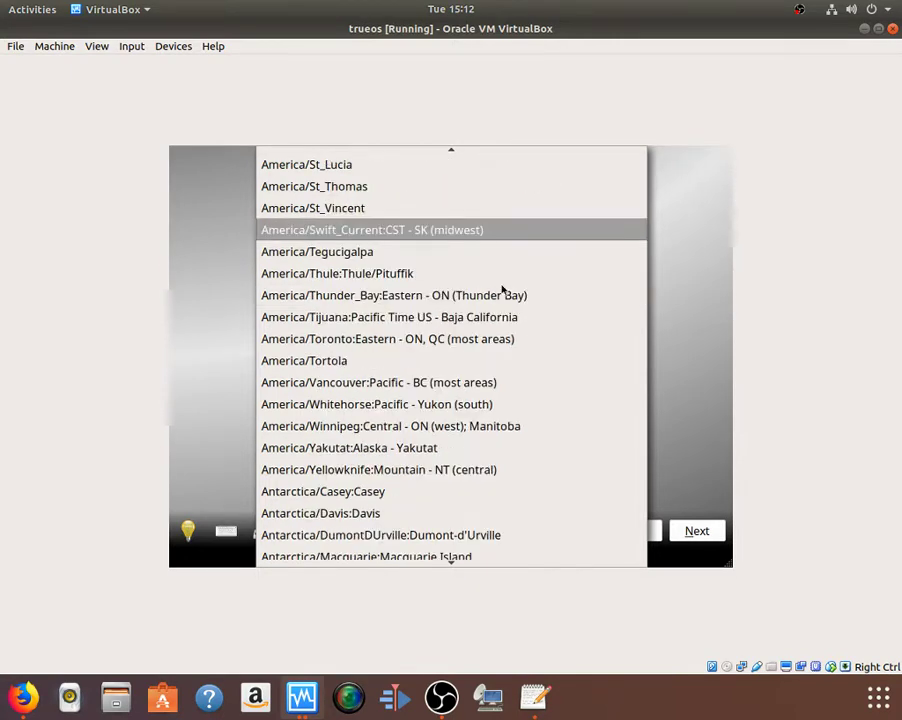
{"action": "scroll", "coordinate": [503, 289], "scroll_direction": "down", "scroll_amount": 1}
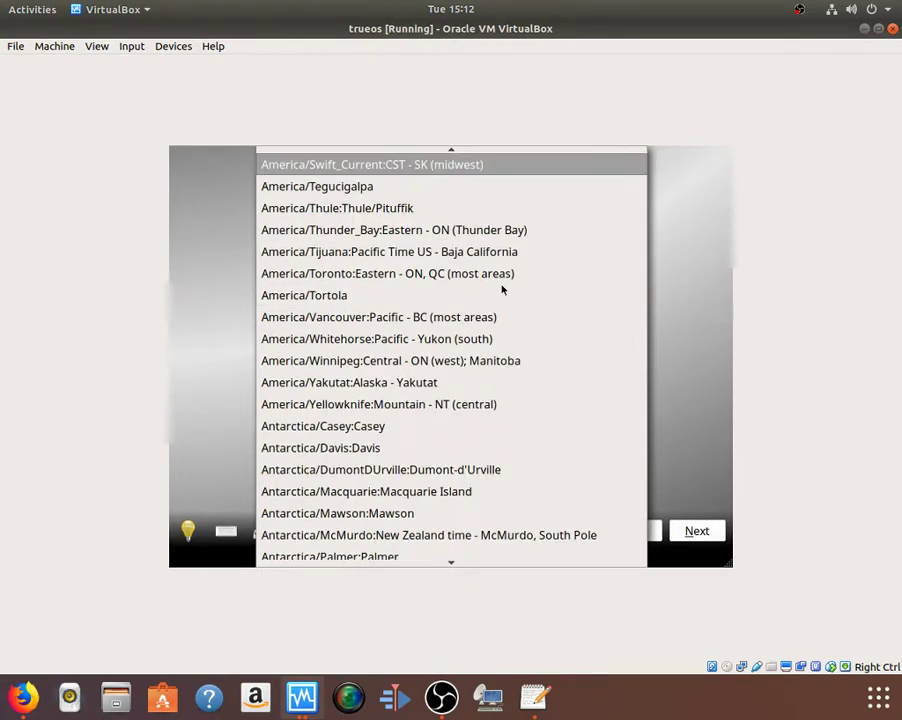
{"action": "scroll", "coordinate": [510, 360], "scroll_direction": "down", "scroll_amount": 4}
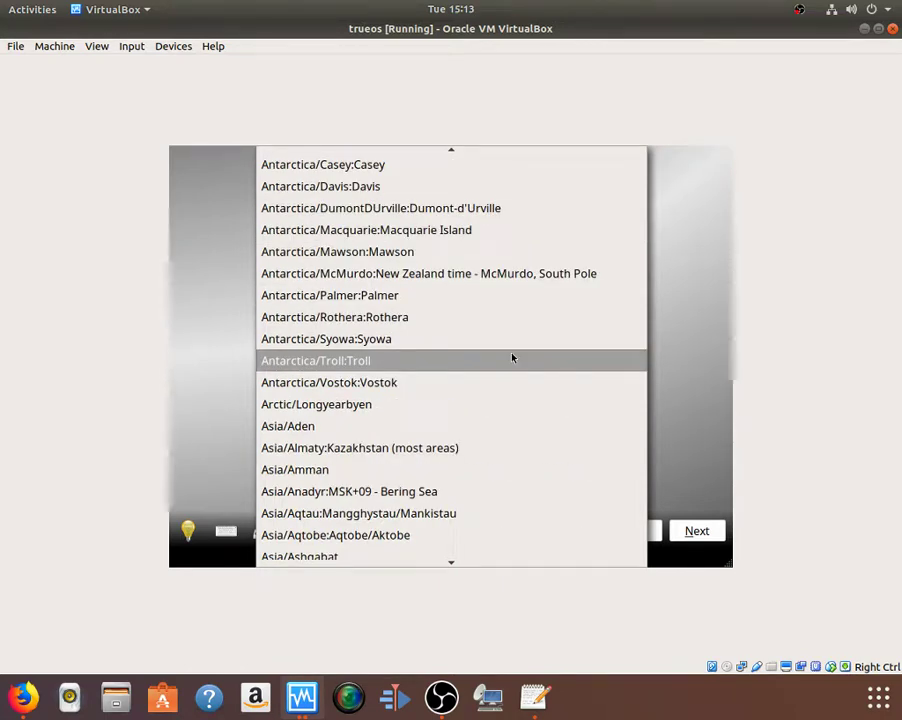
{"action": "scroll", "coordinate": [512, 357], "scroll_direction": "up", "scroll_amount": 1}
{"action": "scroll", "coordinate": [512, 357], "scroll_direction": "up", "scroll_amount": 3}
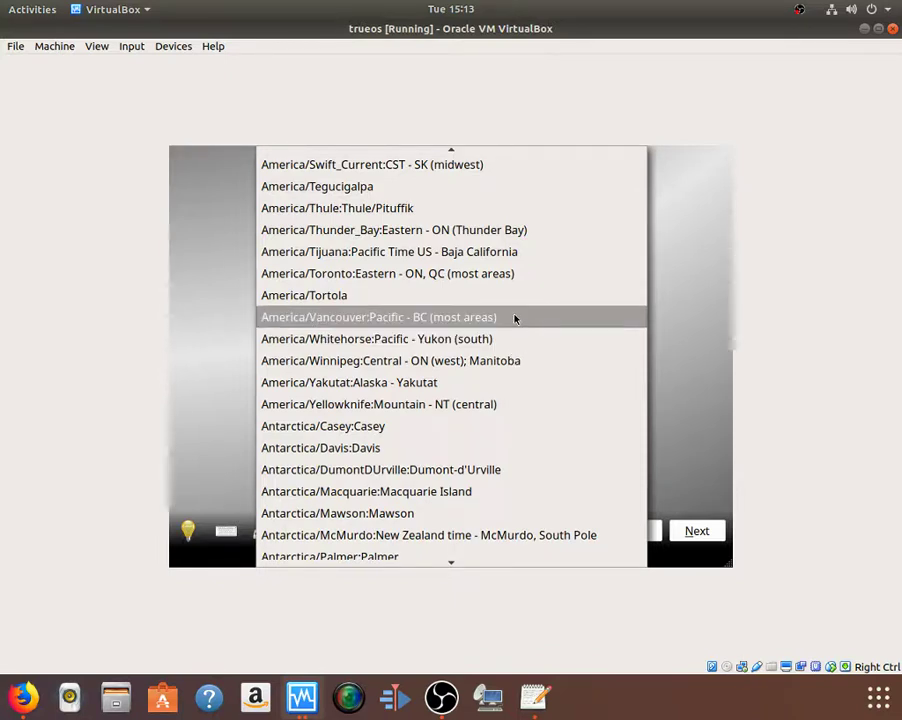
{"action": "scroll", "coordinate": [515, 300], "scroll_direction": "up", "scroll_amount": 1}
{"action": "scroll", "coordinate": [515, 300], "scroll_direction": "up", "scroll_amount": 1}
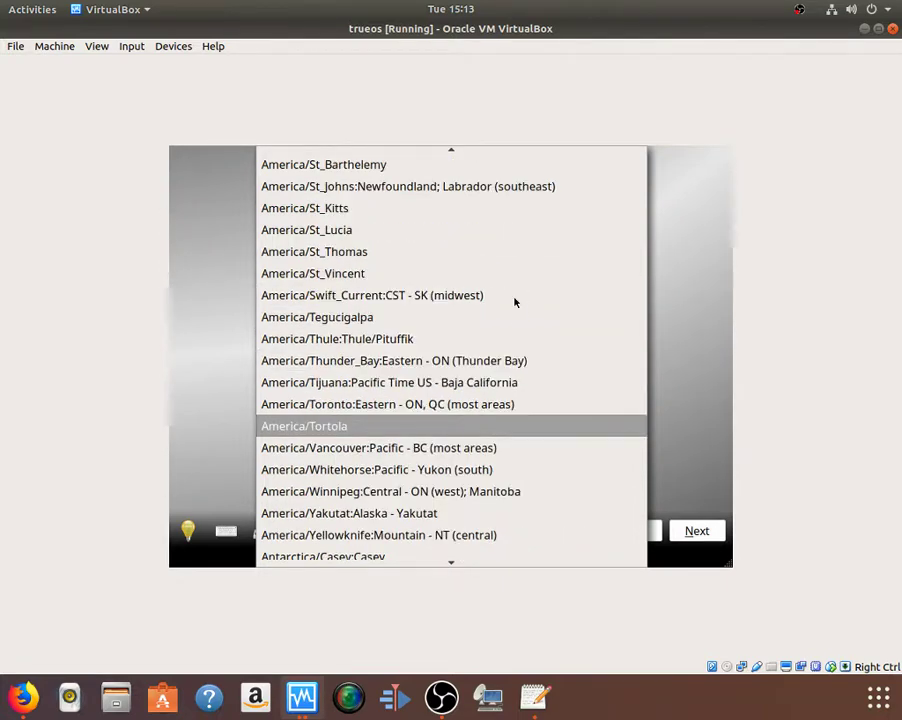
{"action": "scroll", "coordinate": [515, 302], "scroll_direction": "up", "scroll_amount": 1}
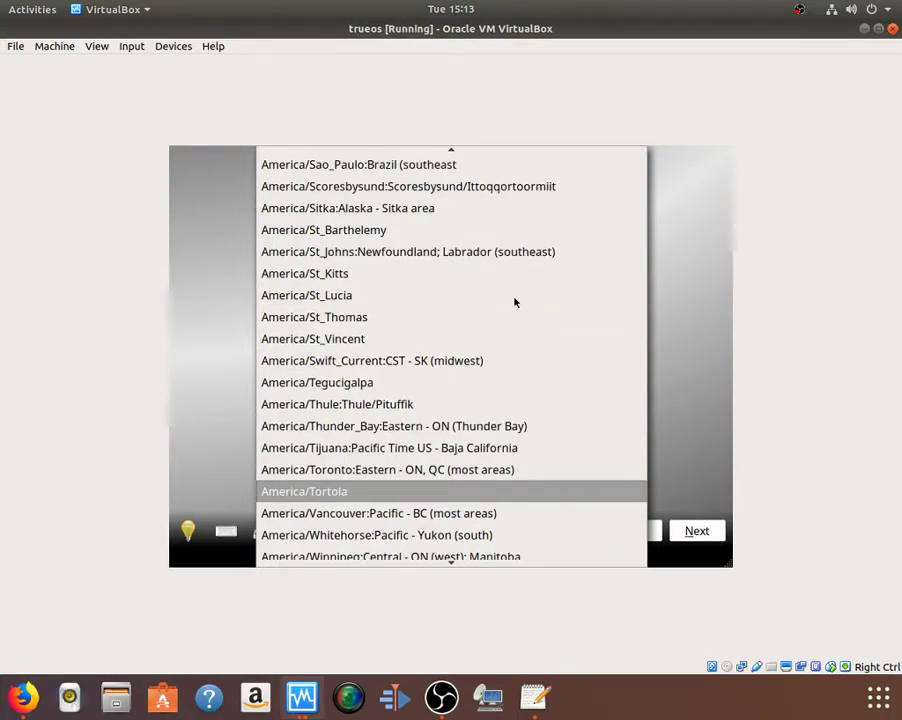
{"action": "scroll", "coordinate": [515, 302], "scroll_direction": "up", "scroll_amount": 1}
{"action": "scroll", "coordinate": [515, 302], "scroll_direction": "up", "scroll_amount": 1}
{"action": "scroll", "coordinate": [515, 302], "scroll_direction": "up", "scroll_amount": 1}
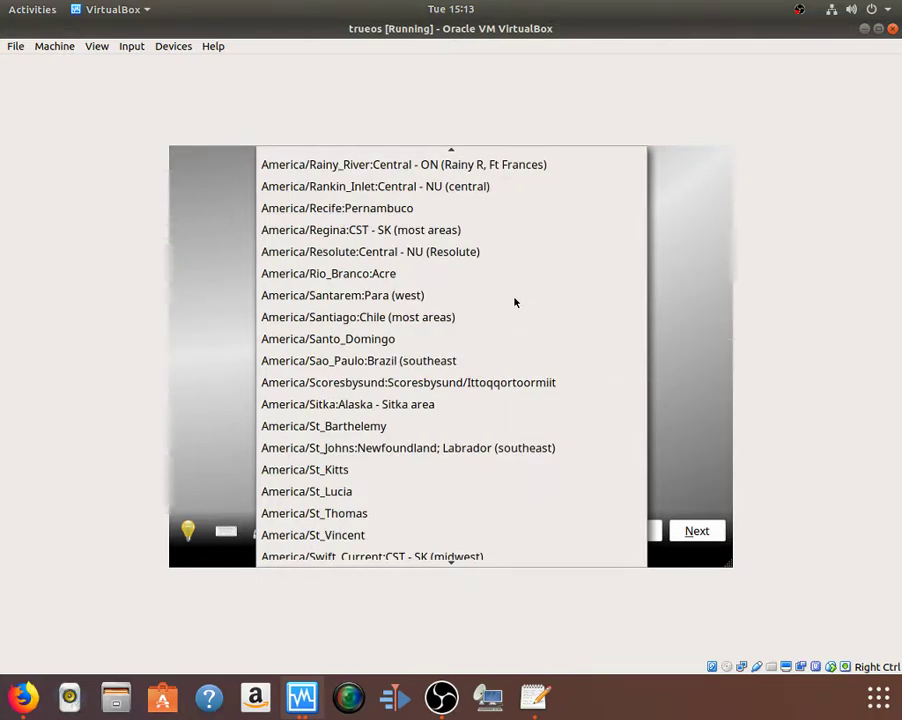
{"action": "scroll", "coordinate": [515, 302], "scroll_direction": "up", "scroll_amount": 1}
{"action": "left_click", "coordinate": [515, 301]}
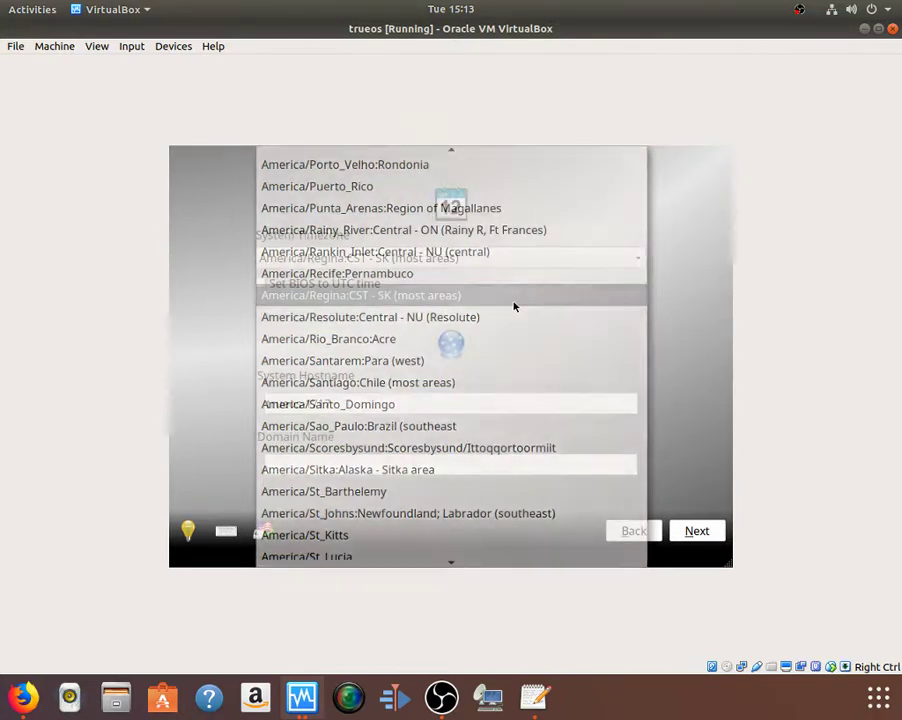
Change the system timezone to America/Denver:Mountain (most areas)
{"action": "left_click", "coordinate": [513, 257]}
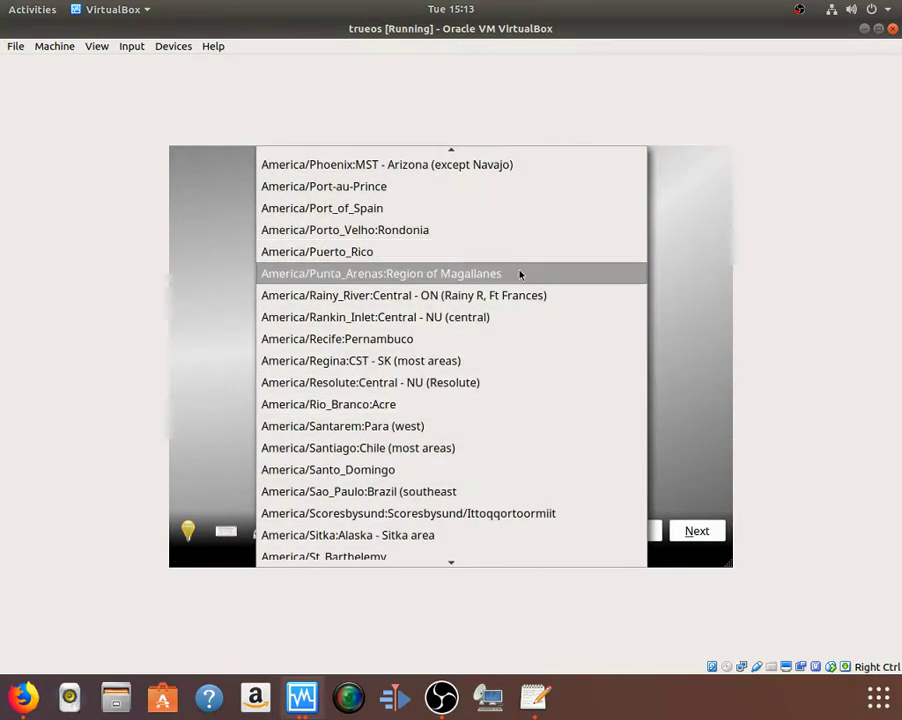
{"action": "scroll", "coordinate": [519, 276], "scroll_direction": "down", "scroll_amount": 1}
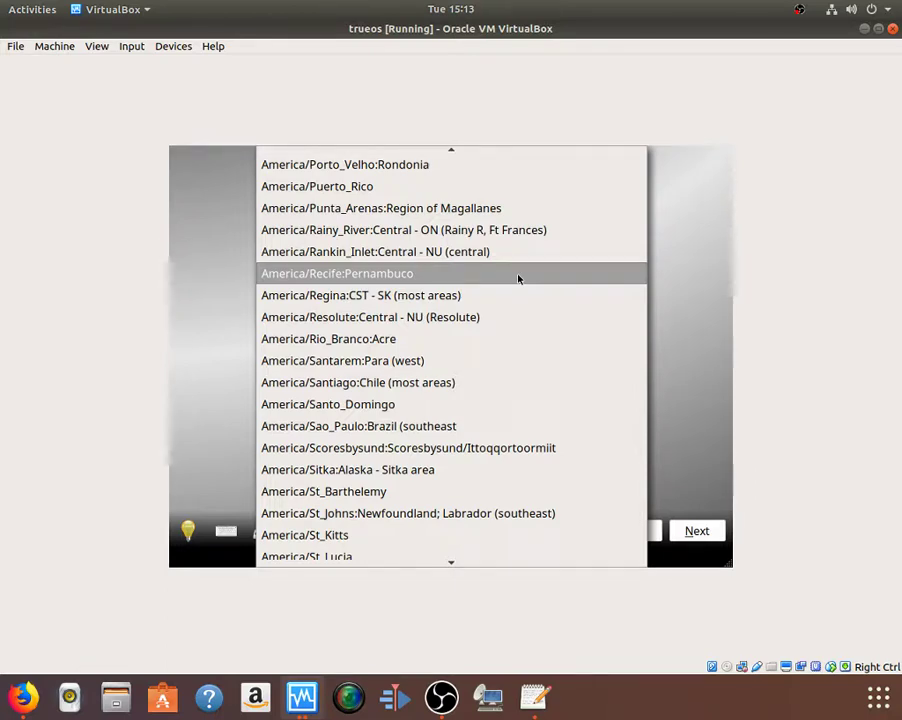
{"action": "scroll", "coordinate": [518, 278], "scroll_direction": "up", "scroll_amount": 3}
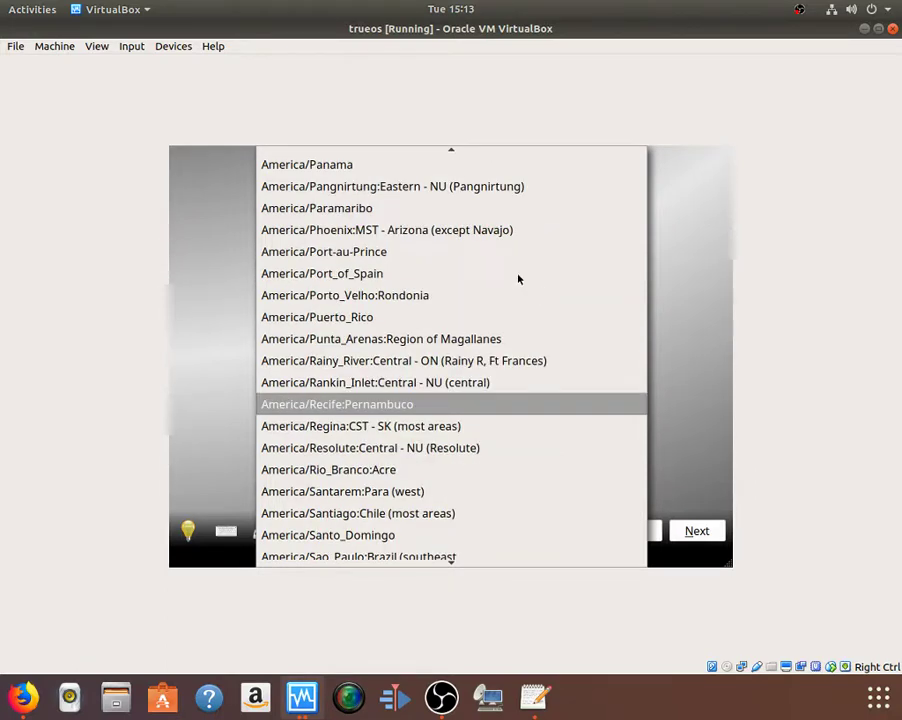
{"action": "scroll", "coordinate": [518, 278], "scroll_direction": "up", "scroll_amount": 1}
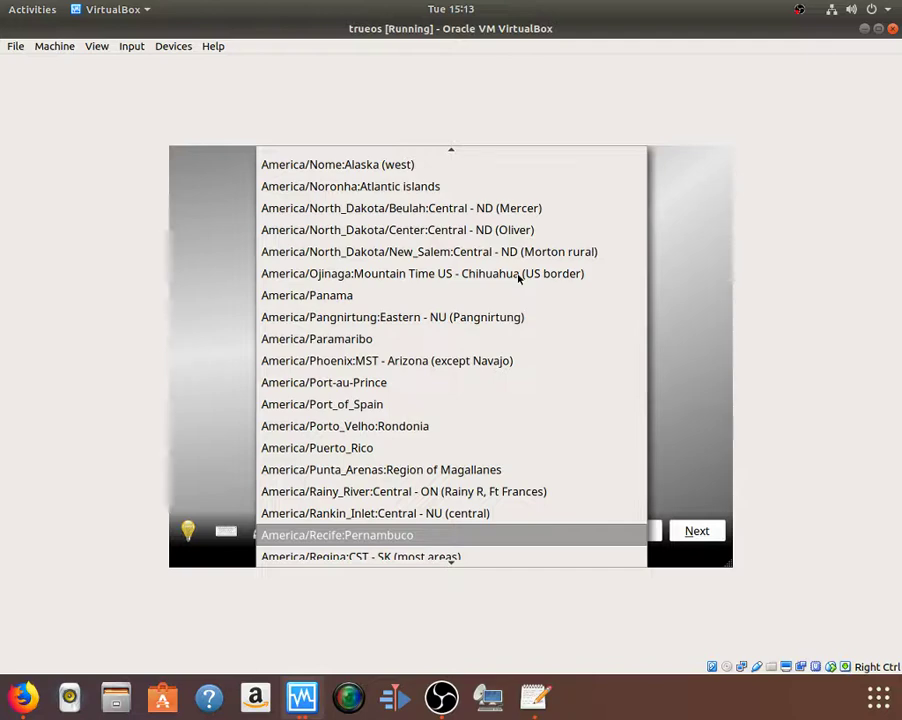
{"action": "scroll", "coordinate": [518, 278], "scroll_direction": "up", "scroll_amount": 1}
{"action": "scroll", "coordinate": [518, 278], "scroll_direction": "up", "scroll_amount": 2}
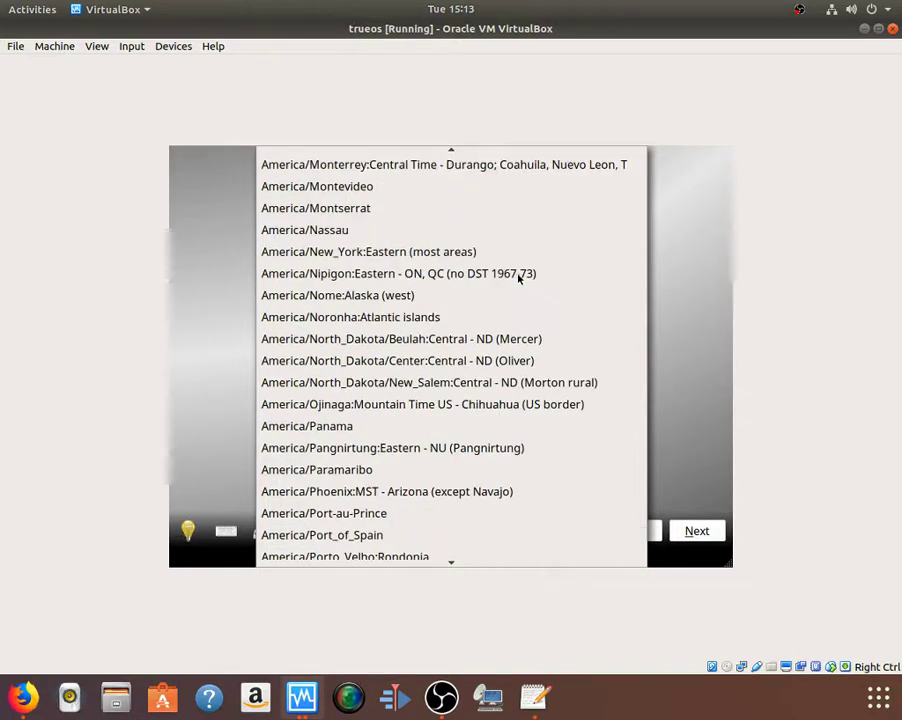
{"action": "scroll", "coordinate": [518, 278], "scroll_direction": "up", "scroll_amount": 3}
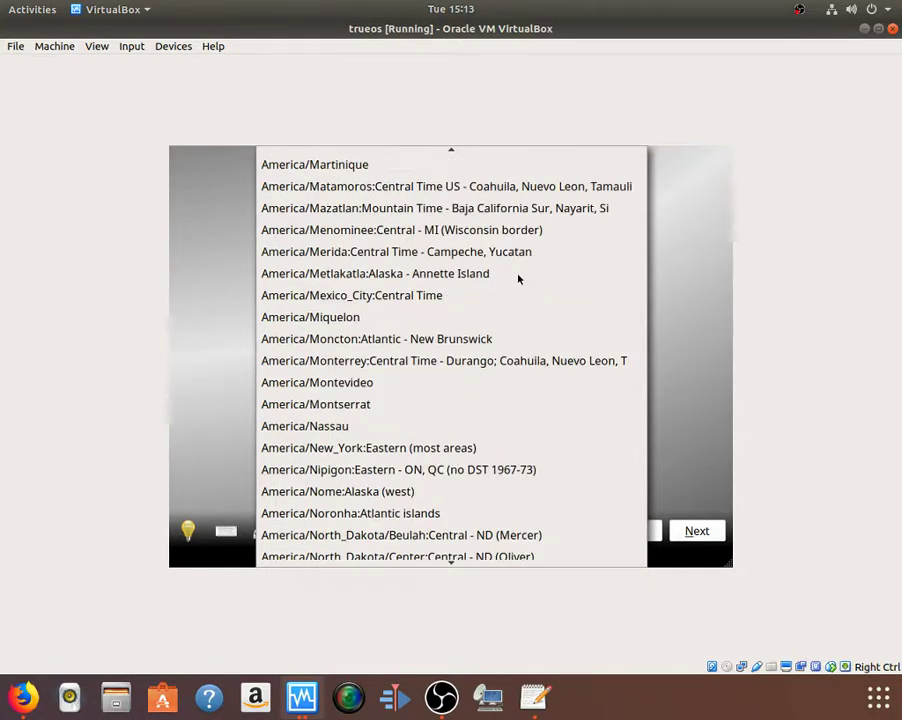
{"action": "scroll", "coordinate": [518, 278], "scroll_direction": "up", "scroll_amount": 2}
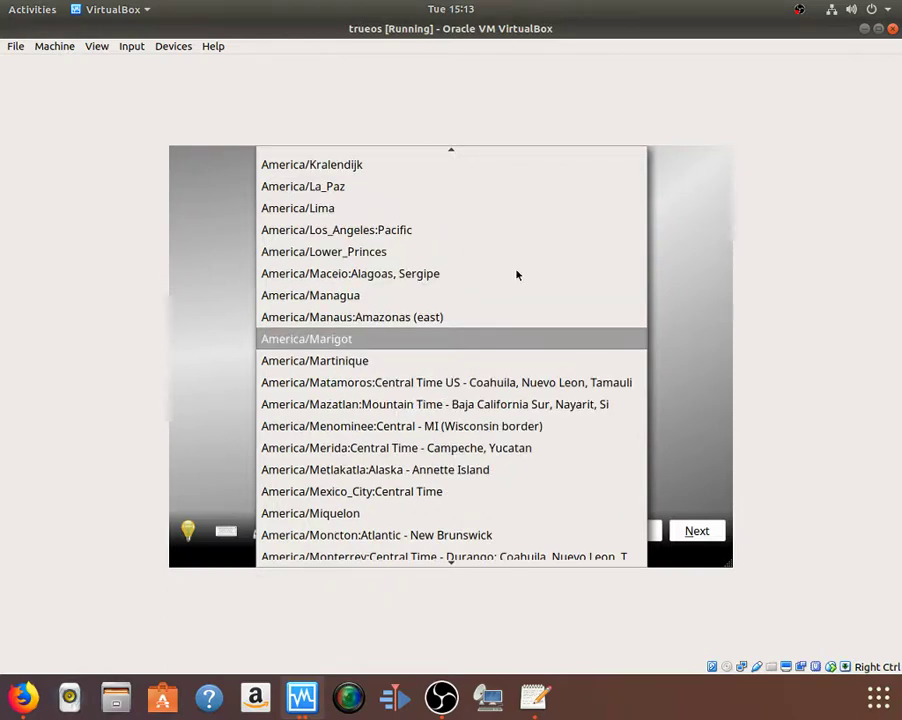
{"action": "scroll", "coordinate": [517, 275], "scroll_direction": "up", "scroll_amount": 1}
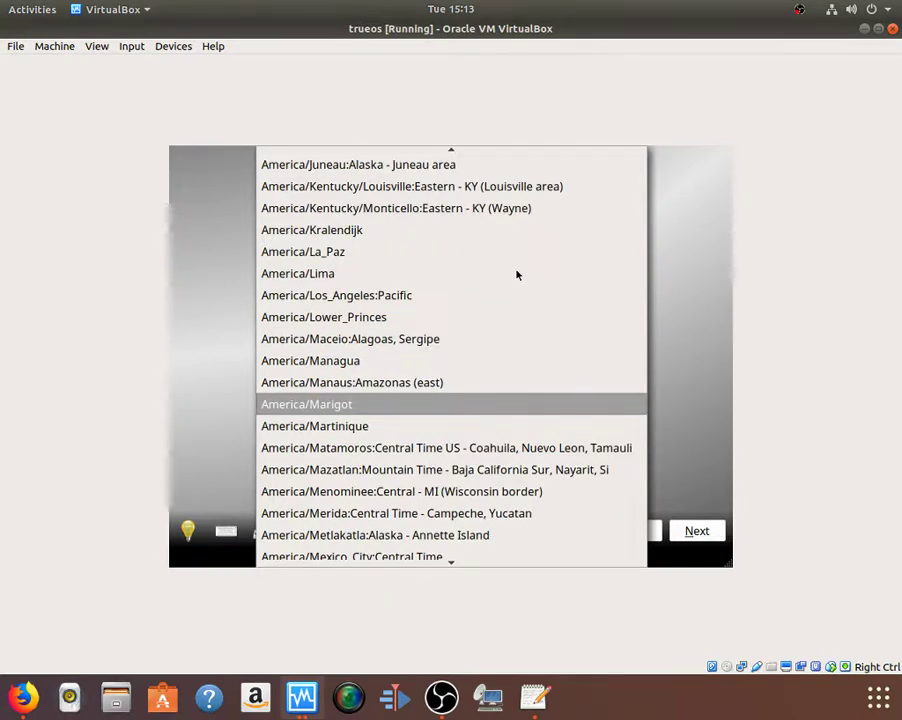
{"action": "scroll", "coordinate": [517, 275], "scroll_direction": "up", "scroll_amount": 1}
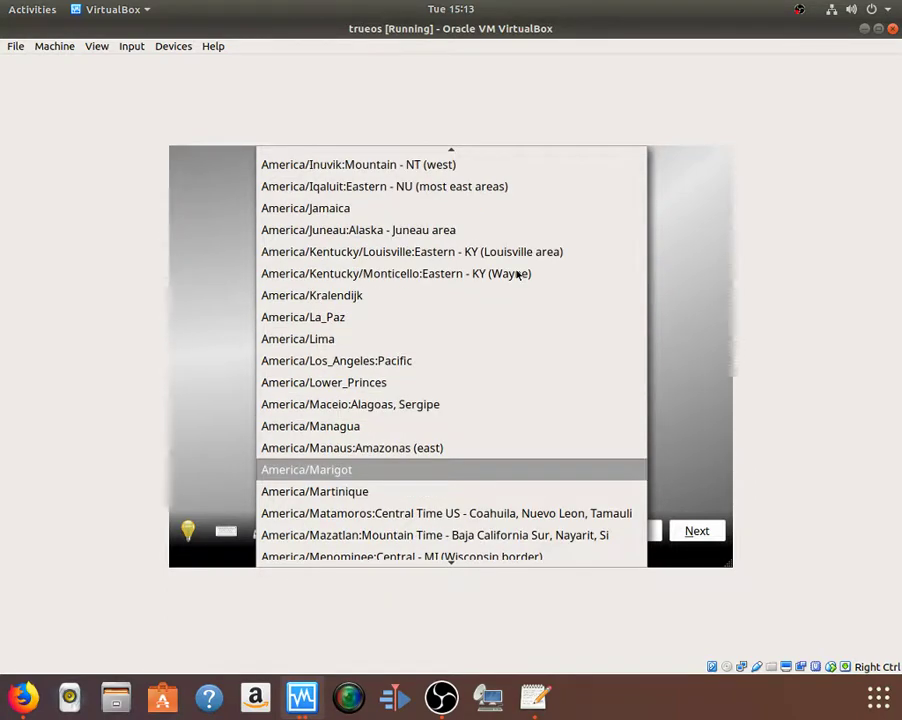
{"action": "scroll", "coordinate": [517, 275], "scroll_direction": "up", "scroll_amount": 4}
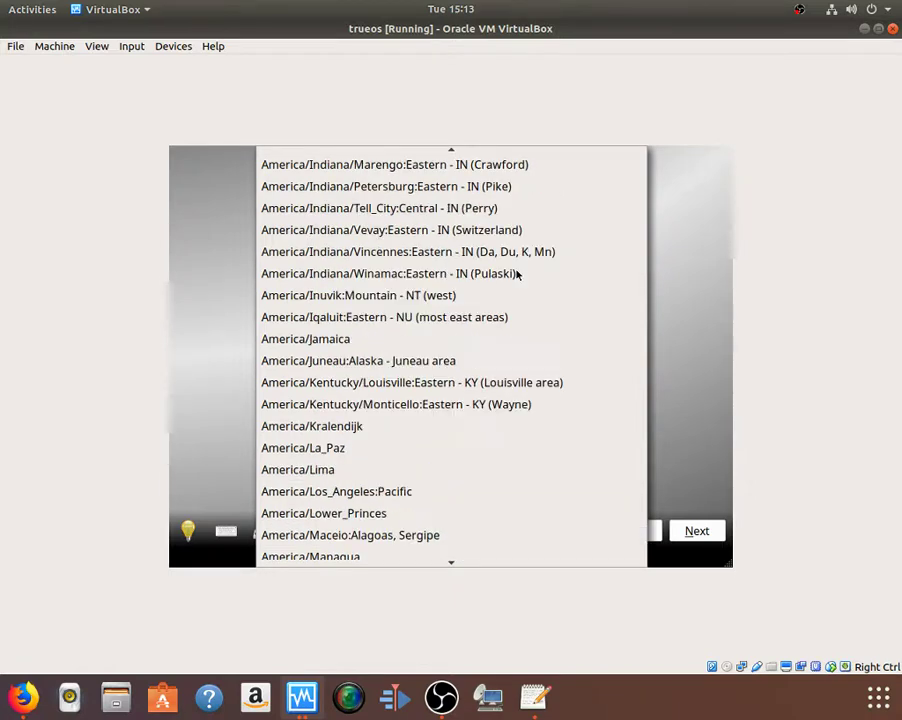
{"action": "scroll", "coordinate": [517, 275], "scroll_direction": "up", "scroll_amount": 4}
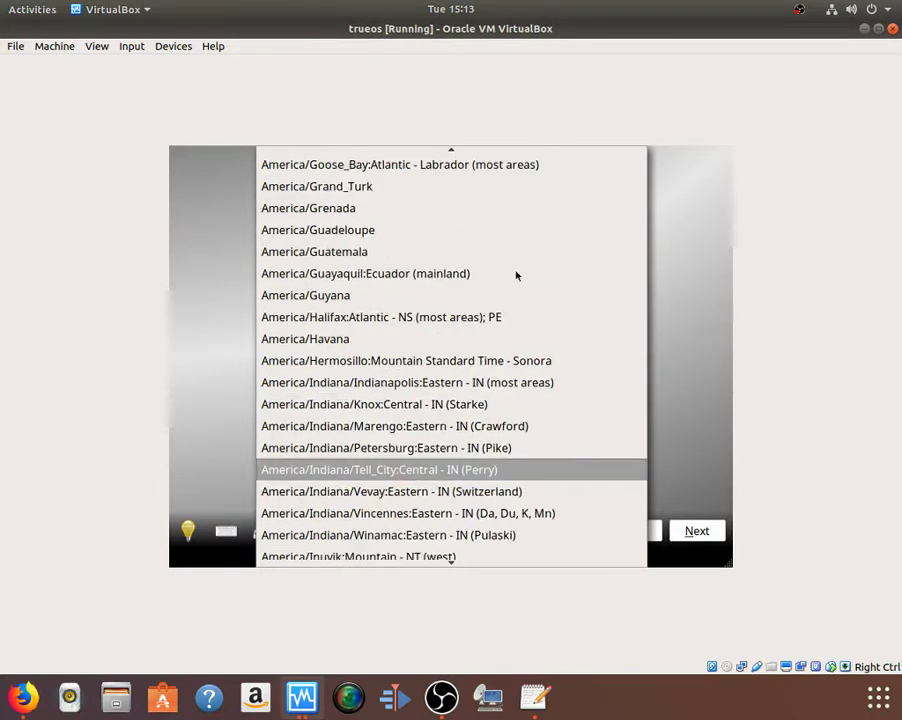
{"action": "scroll", "coordinate": [514, 276], "scroll_direction": "up", "scroll_amount": 2}
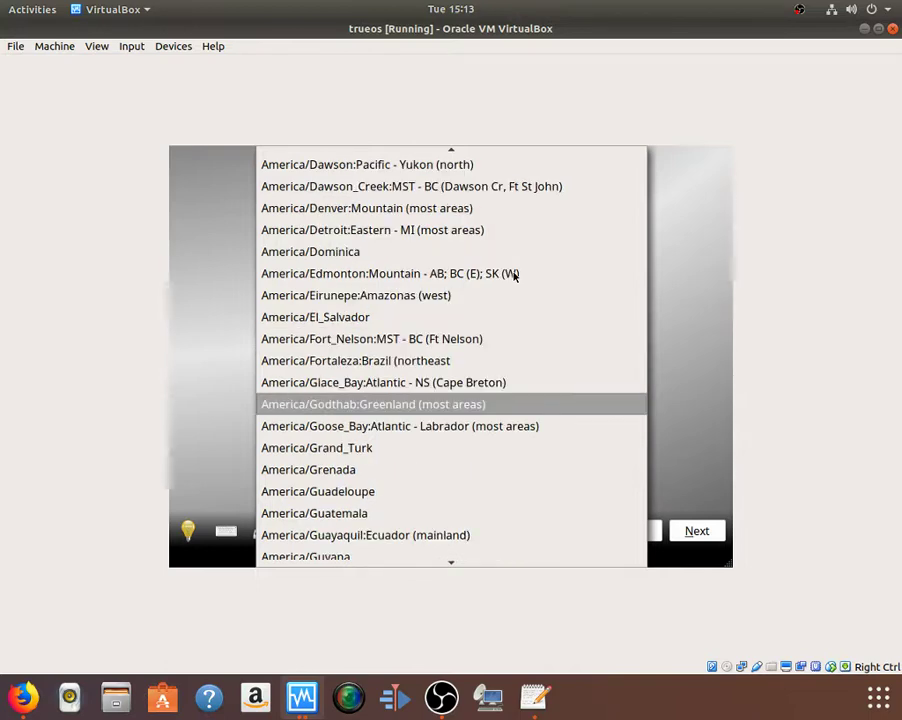
{"action": "left_click", "coordinate": [521, 208]}
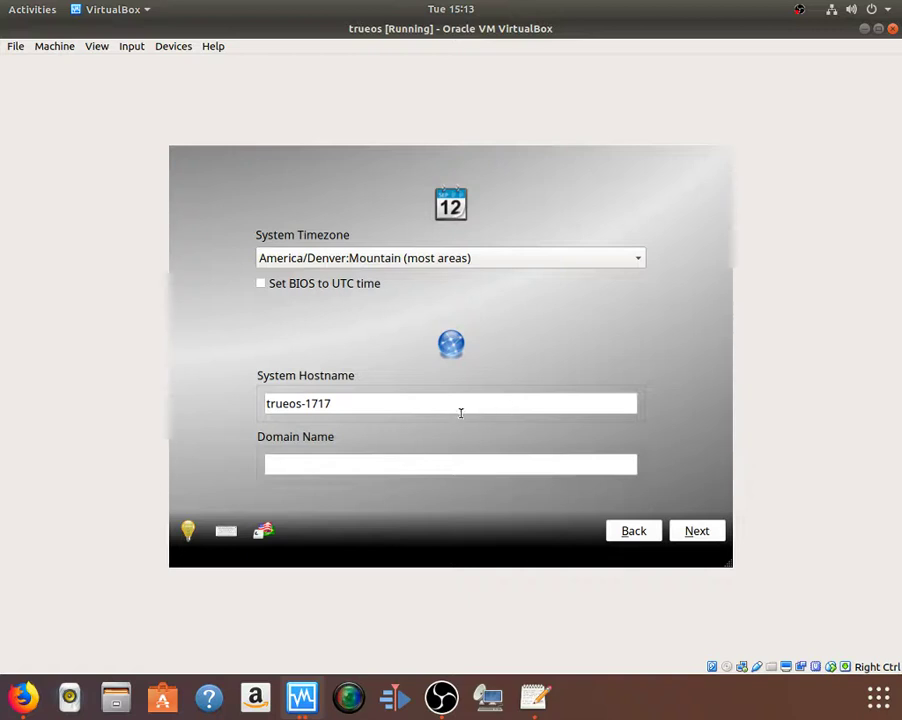
Enter the root password in both Password and Repeat Password fields, then continue to user creation
{"action": "left_click", "coordinate": [712, 535]}
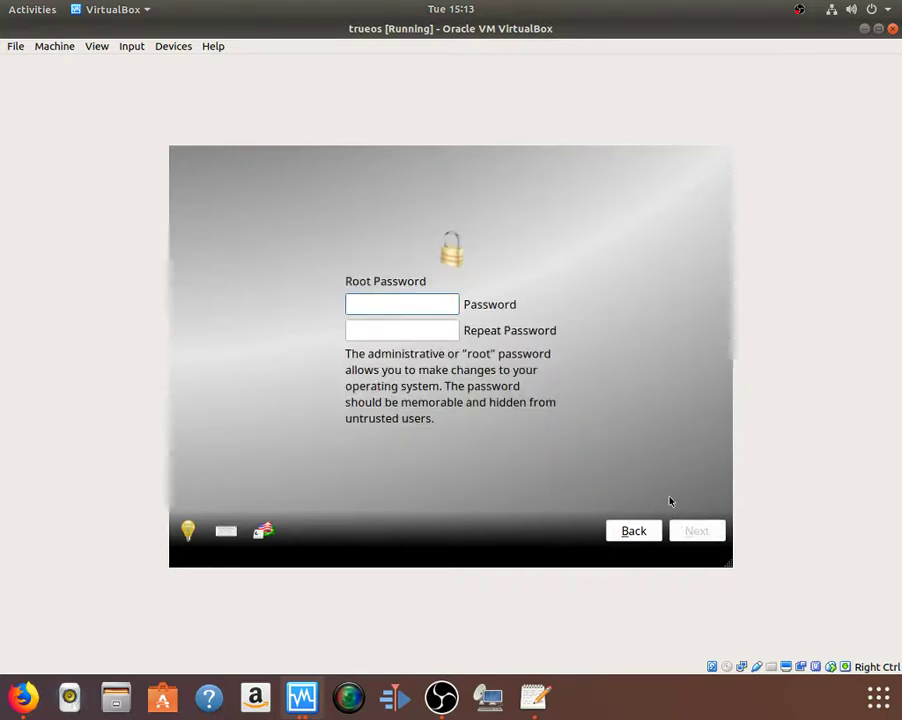
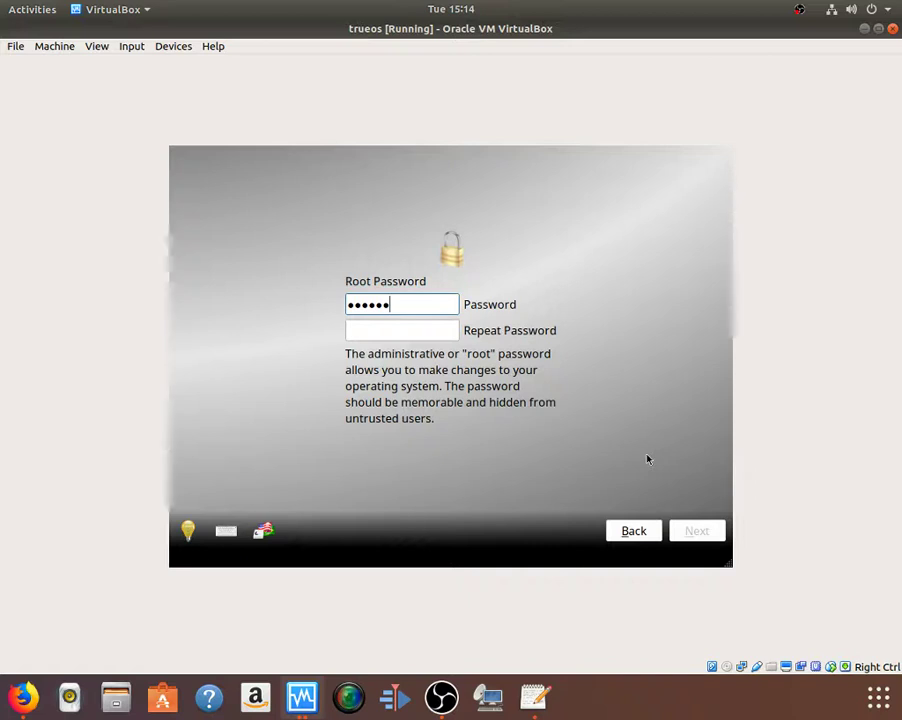
{"action": "key", "text": "Tab"}
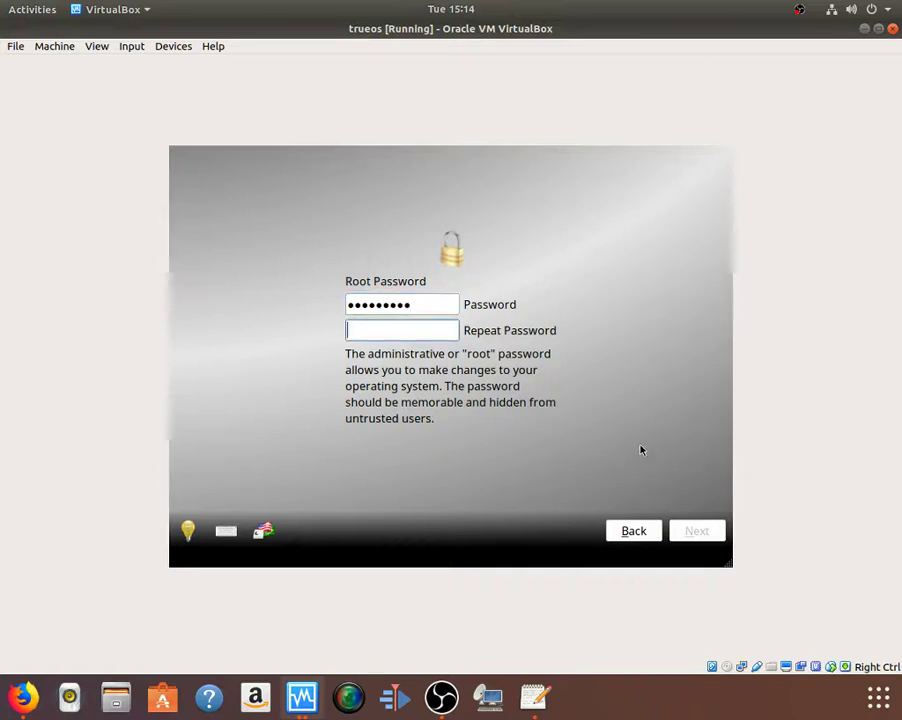
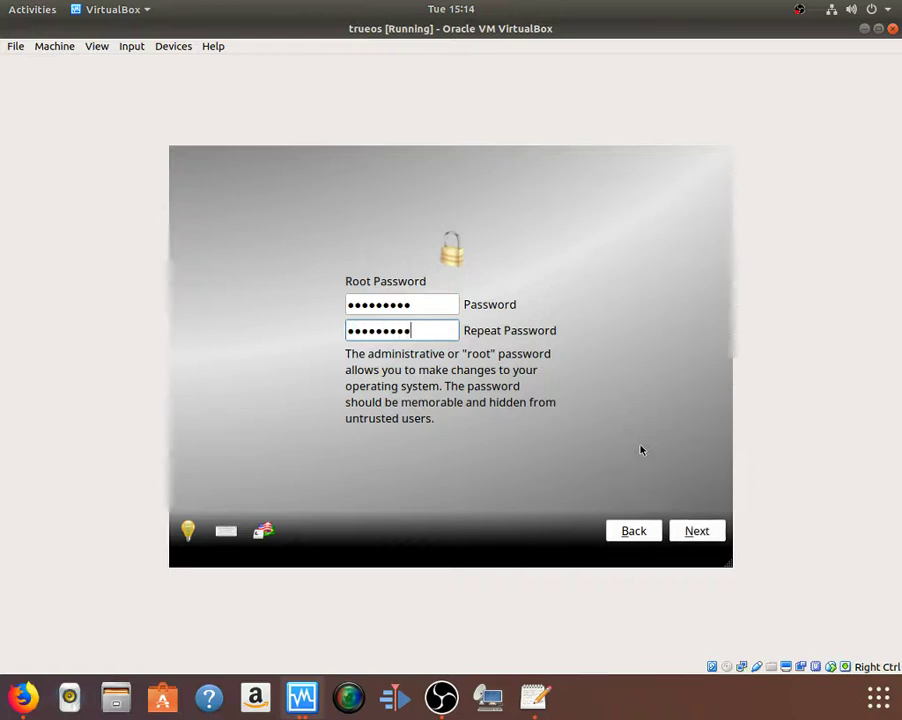
{"action": "left_click", "coordinate": [695, 531]}
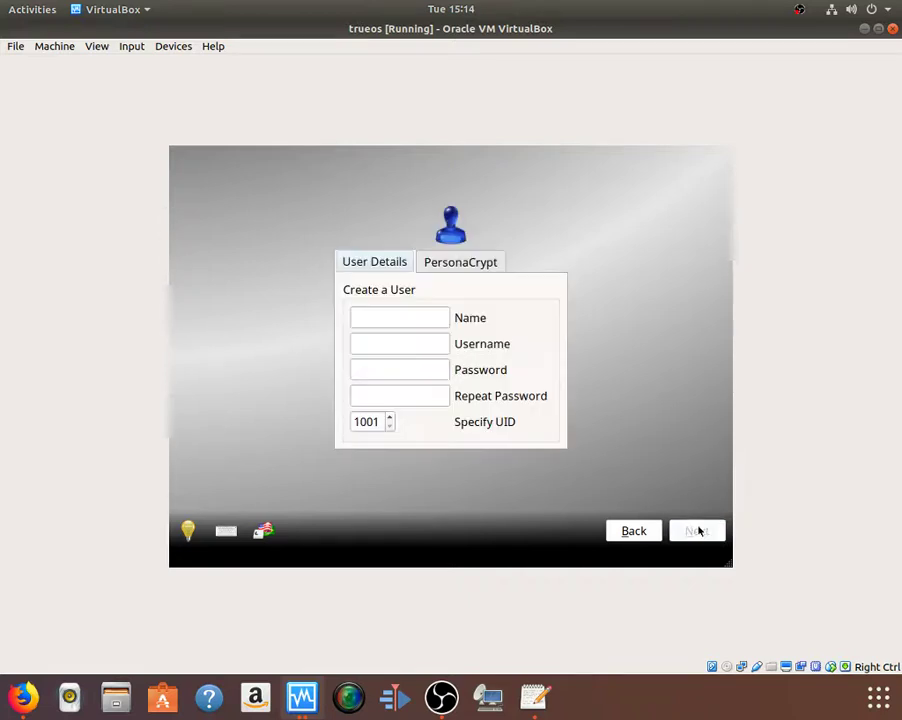
Fill in the new user's name and password, then continue to Configure Audio Output
{"action": "left_click", "coordinate": [400, 324]}
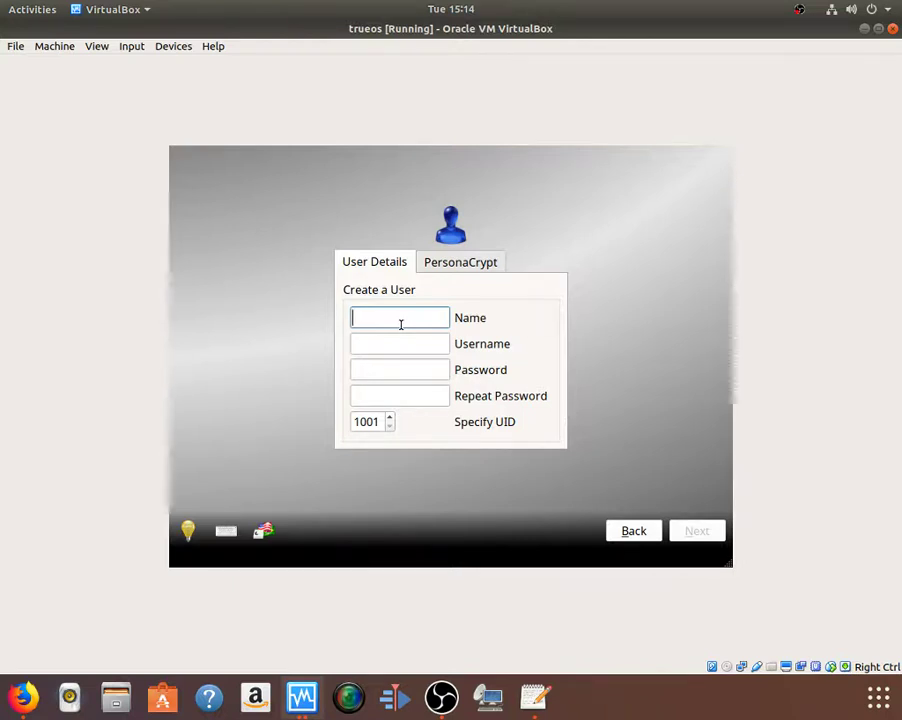
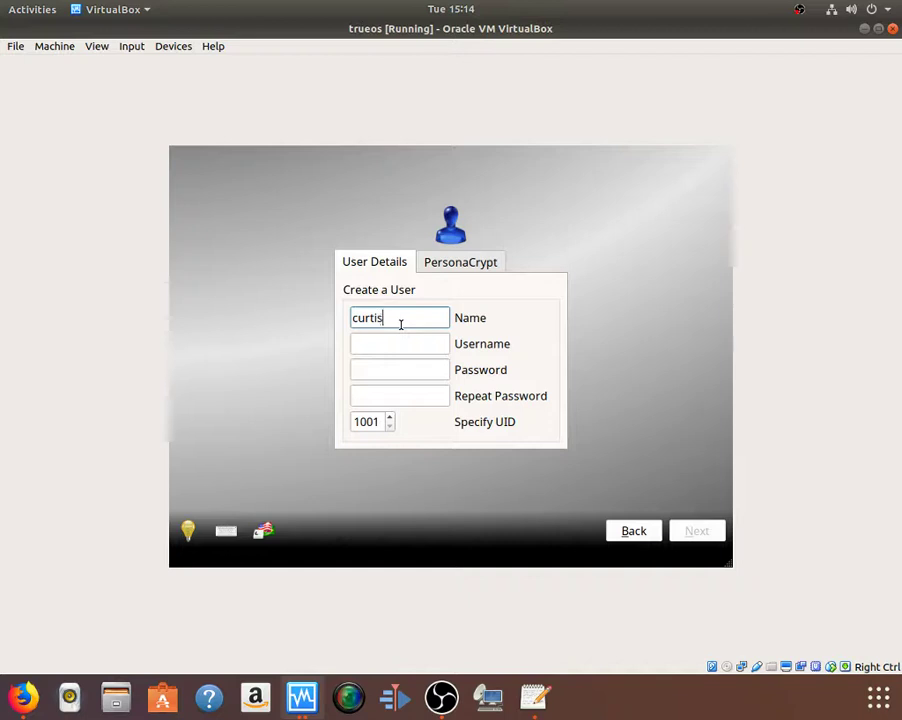
{"action": "key", "text": "Tab"}
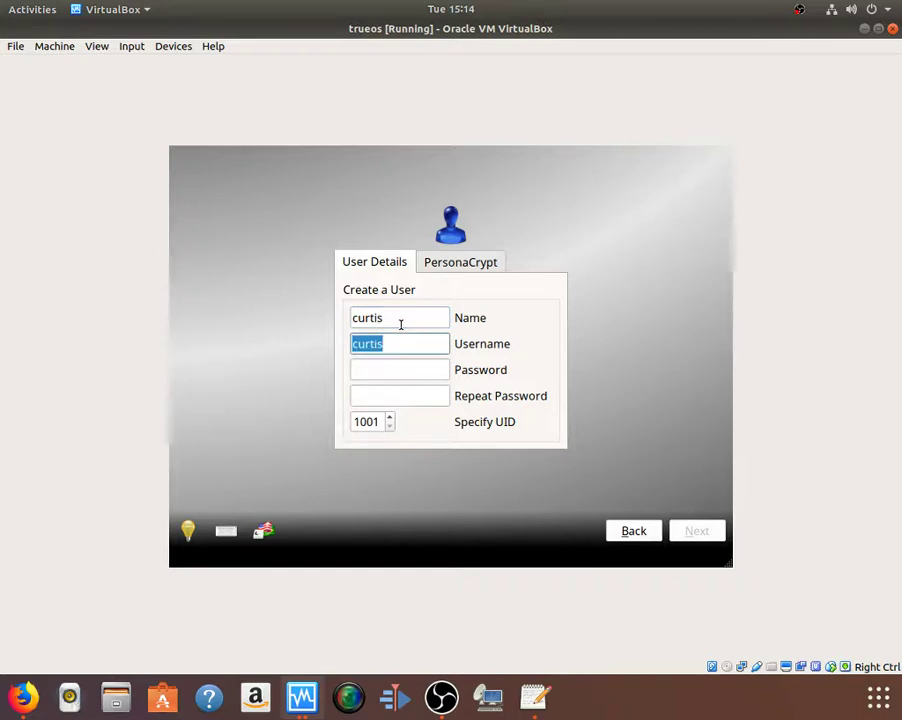
{"action": "key", "text": "Tab"}
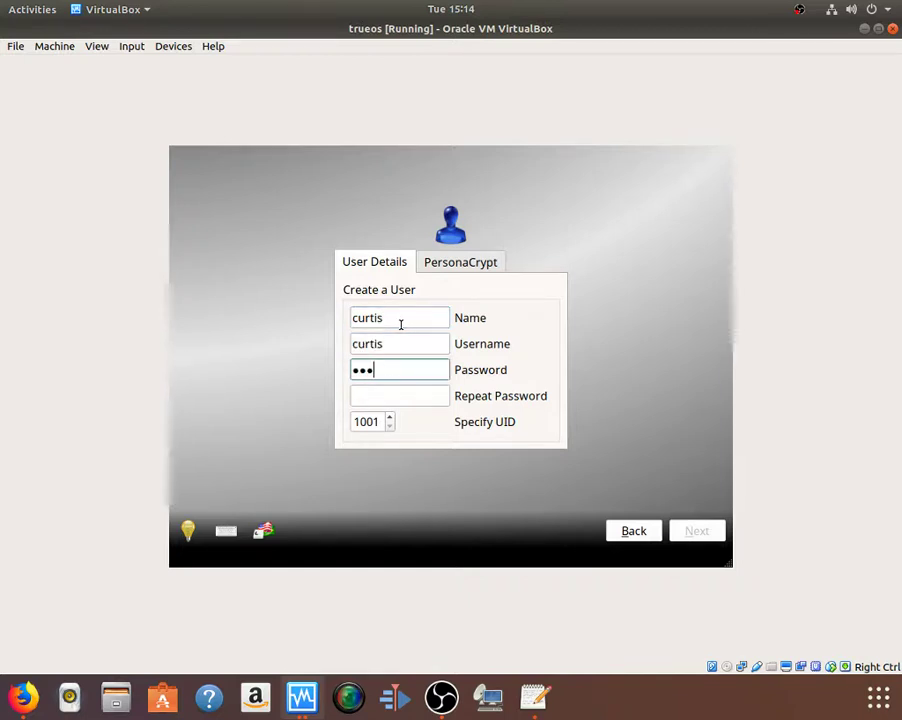
{"action": "key", "text": "Tab"}
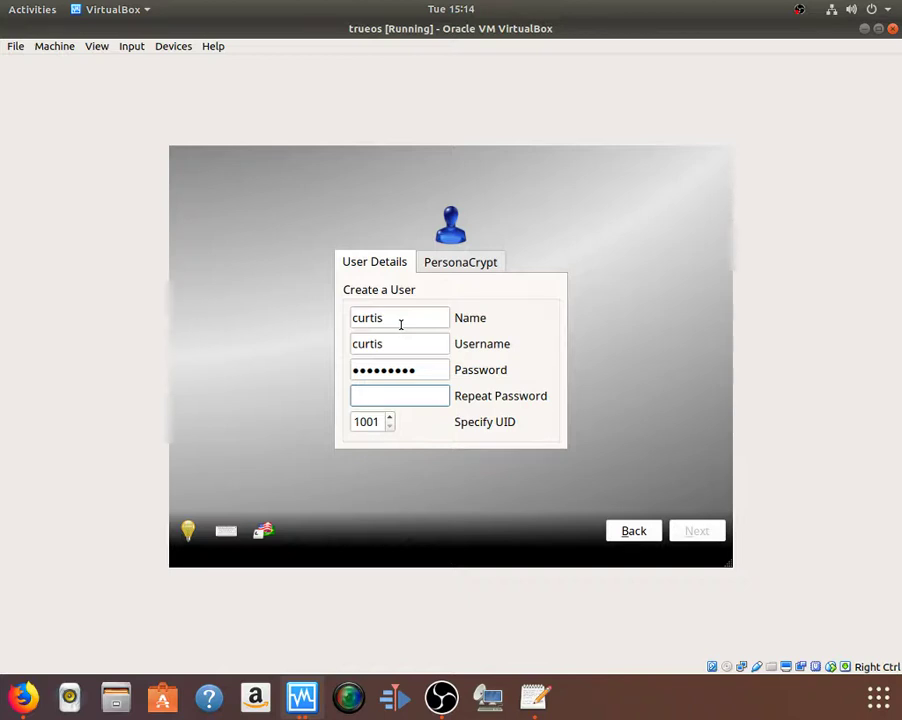
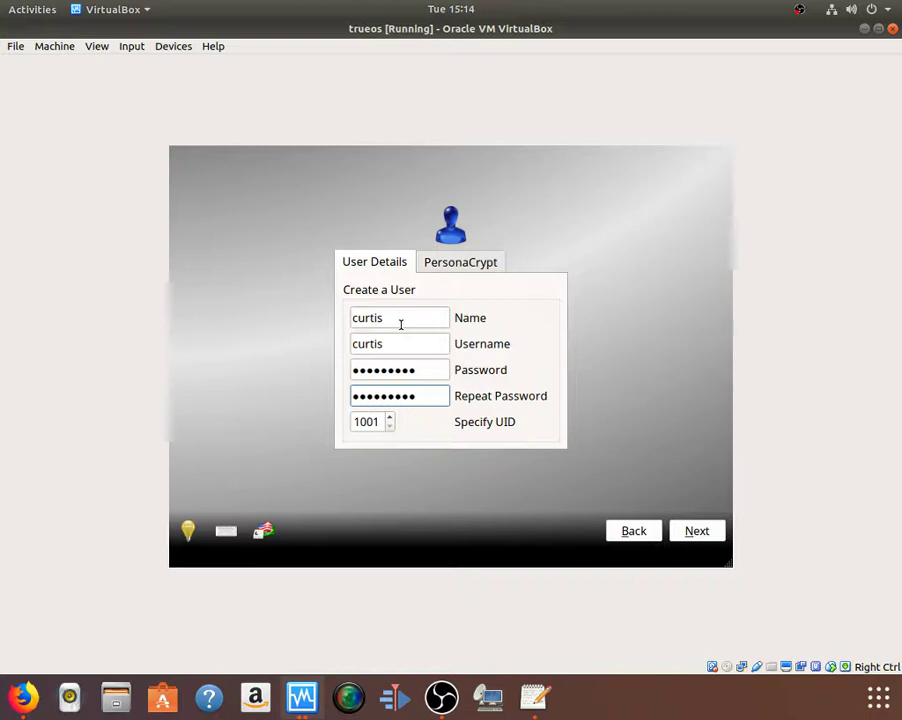
{"action": "left_click", "coordinate": [698, 532]}
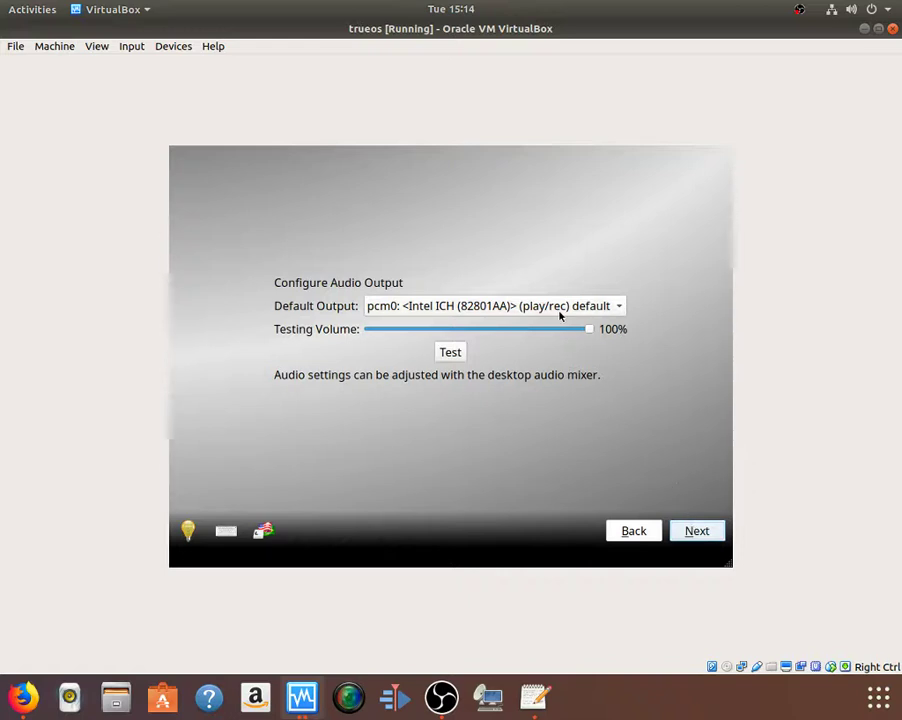
Skip audio settings, tick Enable SSH under Optional Services, and finish the setup
{"action": "left_click", "coordinate": [705, 533]}
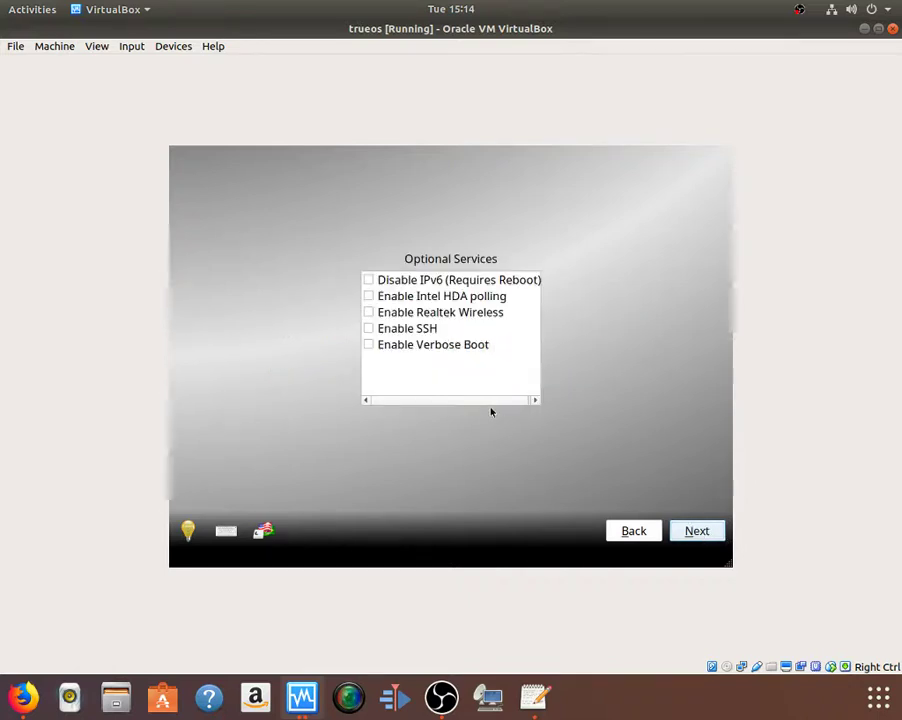
{"action": "left_click", "coordinate": [368, 331]}
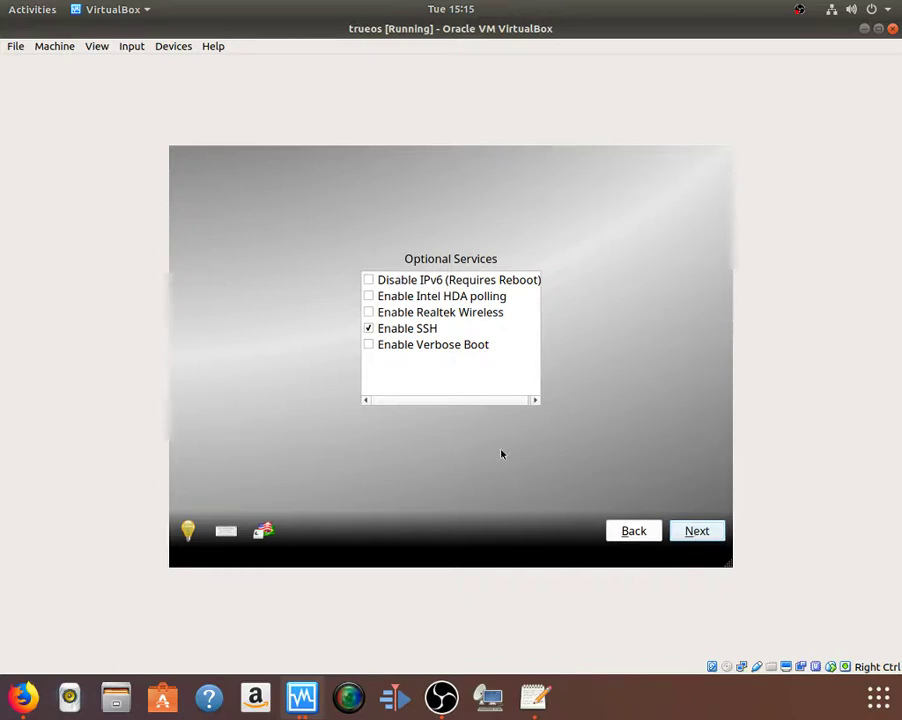
{"action": "key", "text": "Return"}
{"action": "key", "text": "Return"}
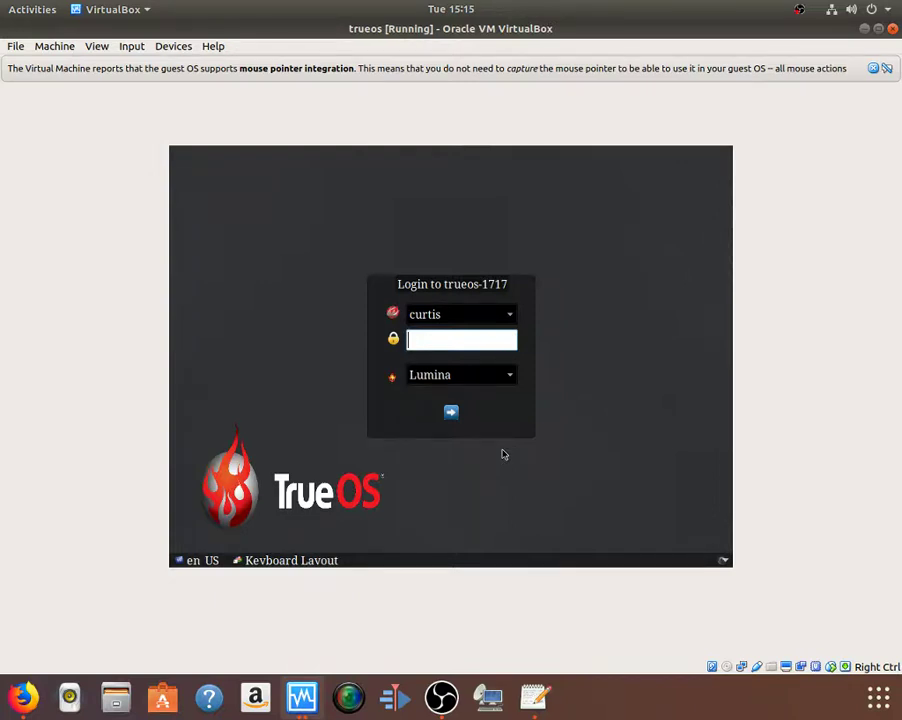
{"action": "type", "text": "•••••••••"}
{"action": "key", "text": "Return"}
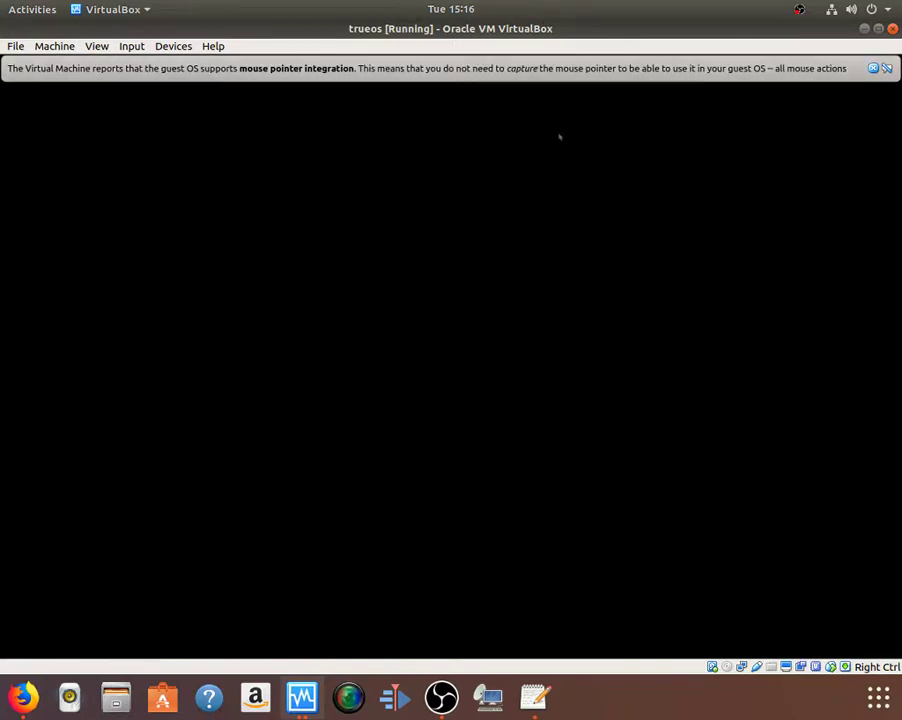
Dismiss the notification bar and set Devices > Shared Clipboard to Bidirectional
{"action": "left_click", "coordinate": [873, 68]}
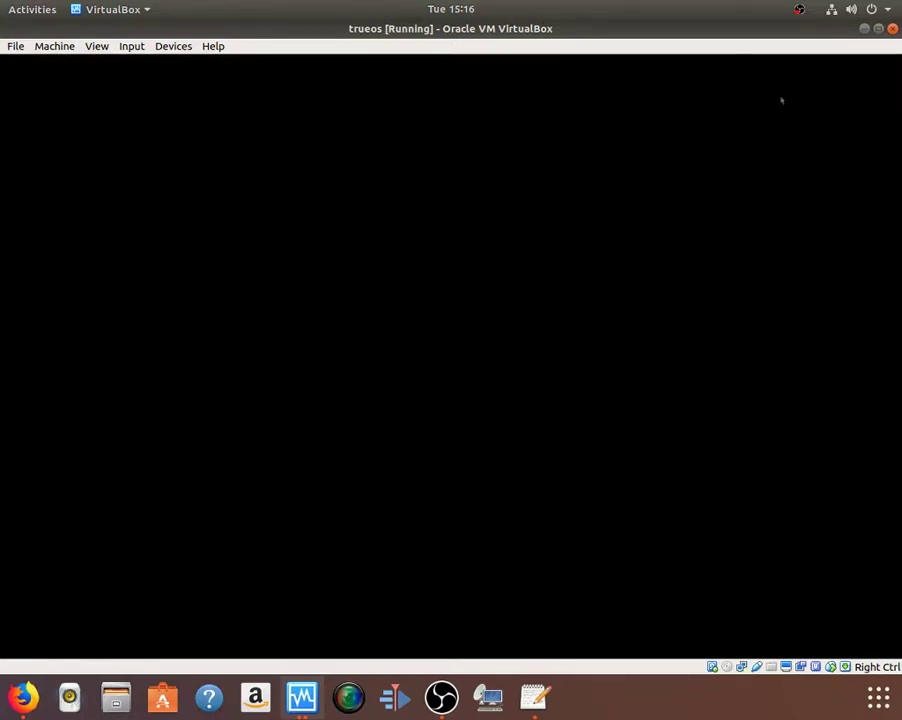
{"action": "left_click", "coordinate": [181, 46]}
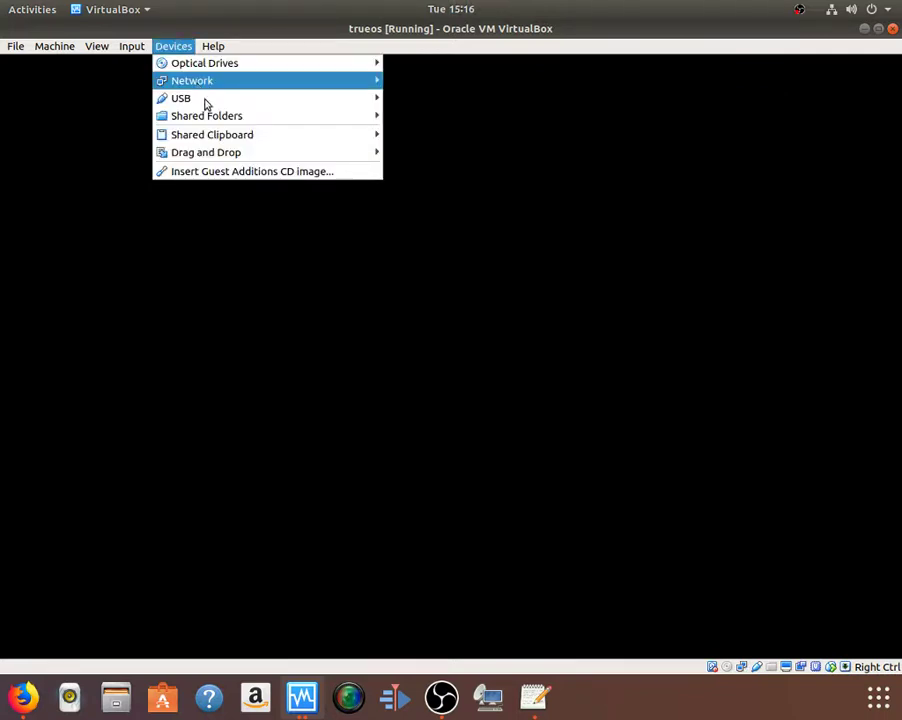
{"action": "mouse_move", "coordinate": [360, 135]}
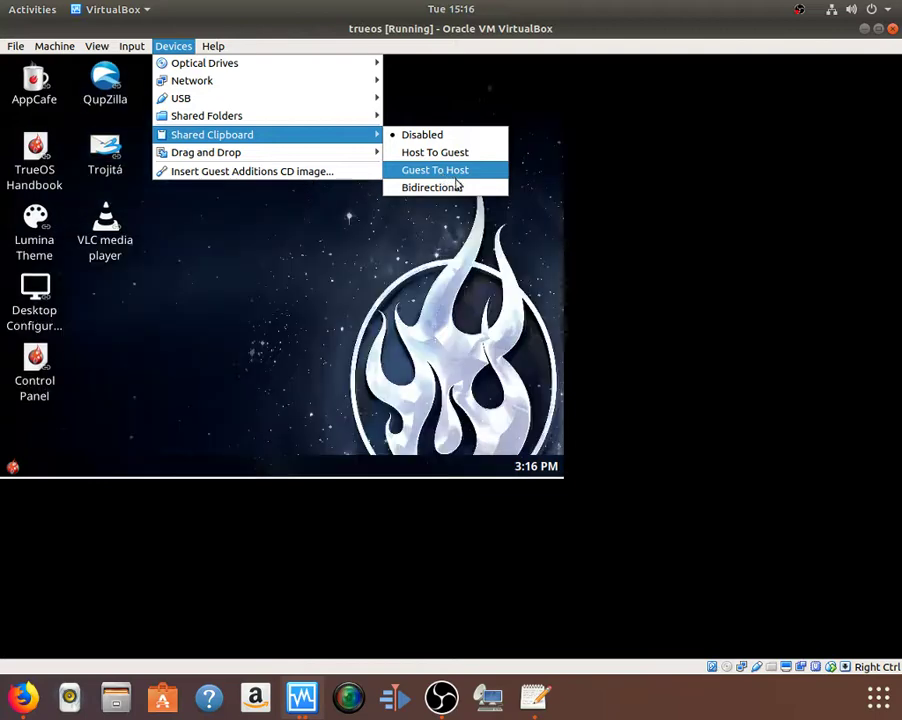
{"action": "left_click", "coordinate": [445, 187]}
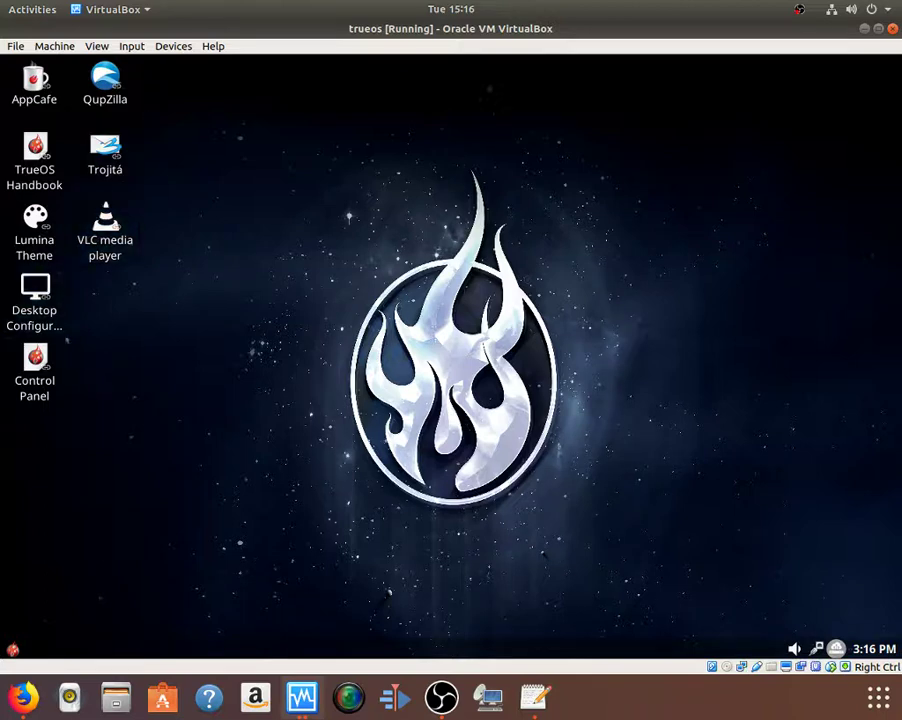
Launch a system settings app from Browse Applications, cancel its password request, and reopen the start menu
{"action": "left_click", "coordinate": [13, 649]}
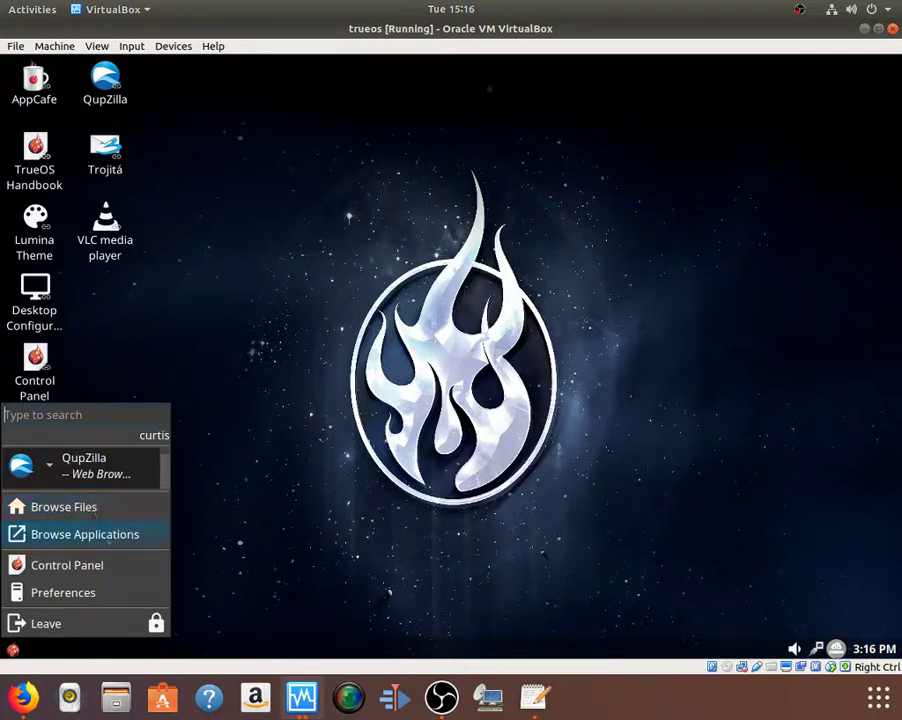
{"action": "left_click", "coordinate": [112, 540]}
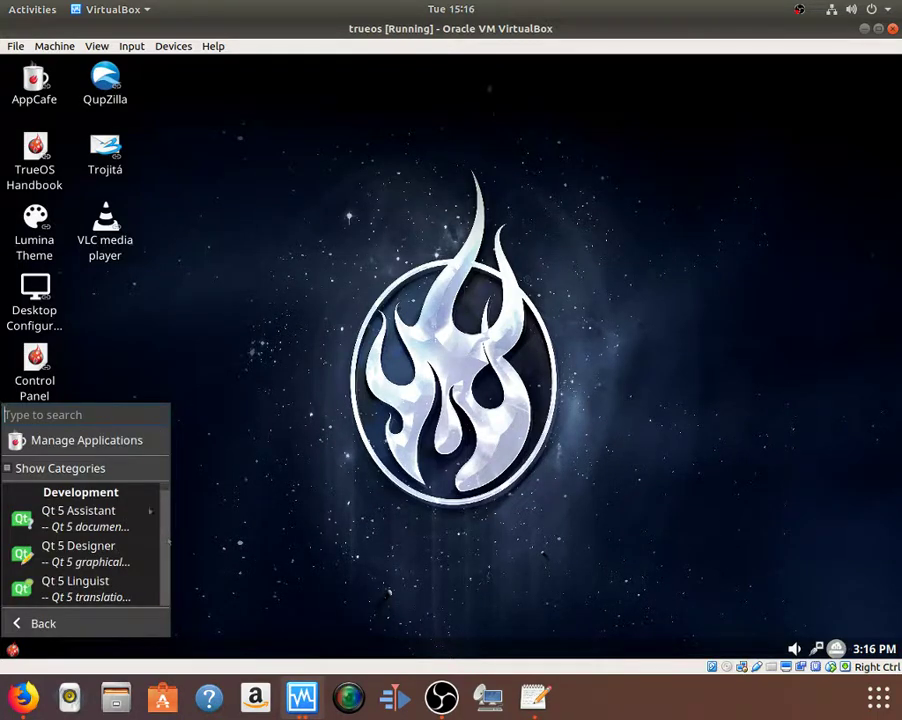
{"action": "scroll", "coordinate": [152, 520], "scroll_direction": "down", "scroll_amount": 3}
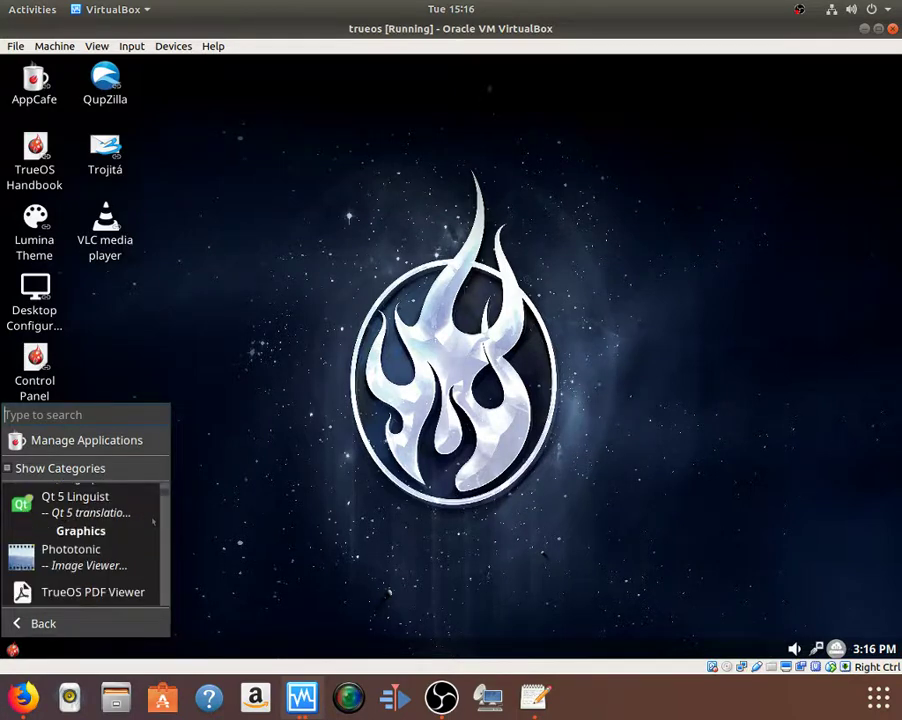
{"action": "scroll", "coordinate": [152, 522], "scroll_direction": "down", "scroll_amount": 3}
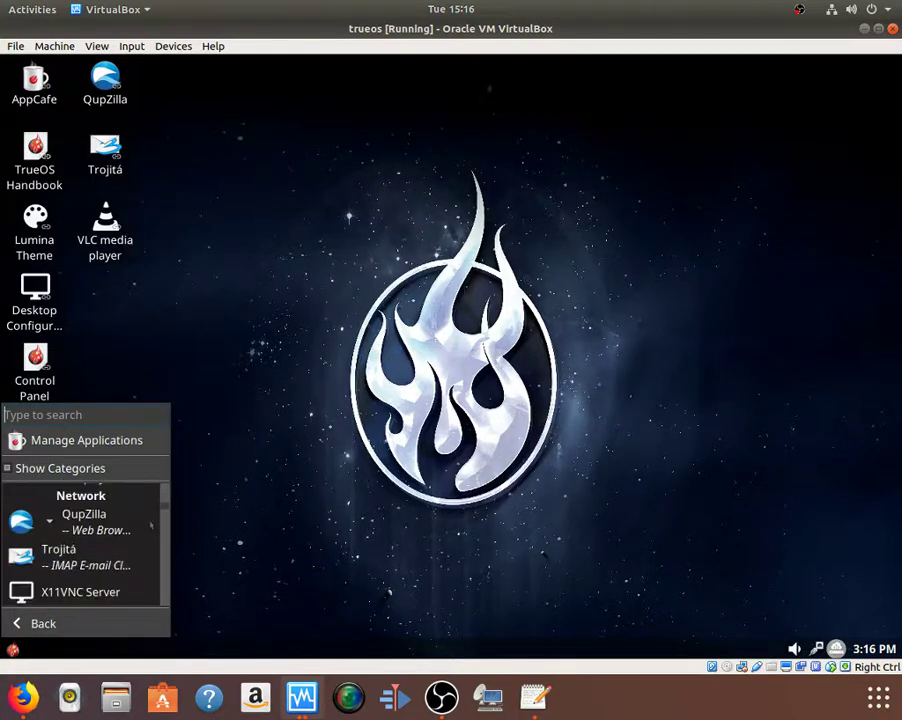
{"action": "scroll", "coordinate": [152, 524], "scroll_direction": "down", "scroll_amount": 4}
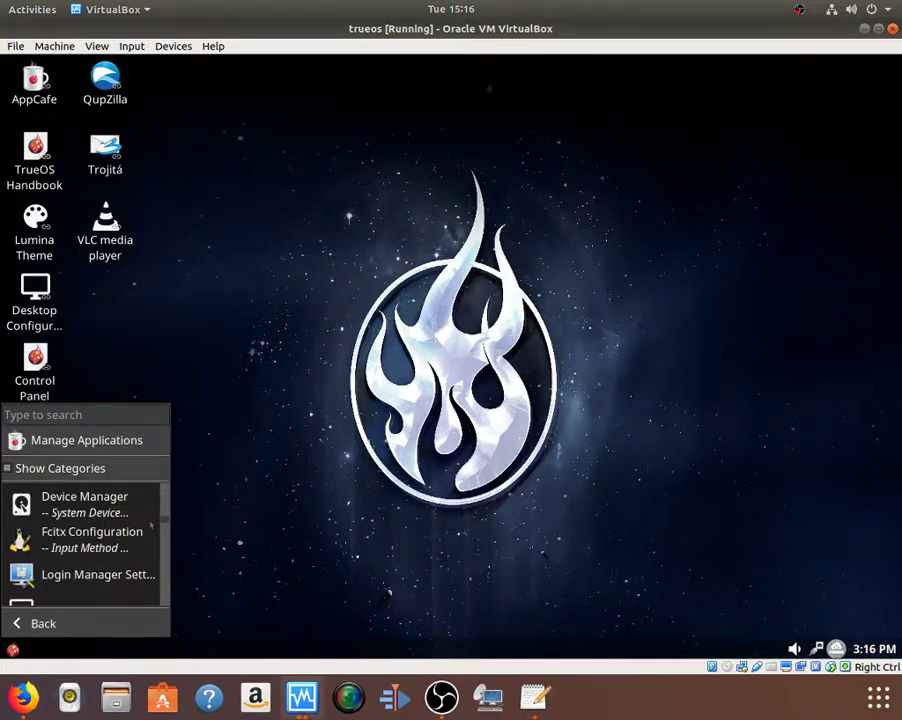
{"action": "left_click", "coordinate": [151, 523]}
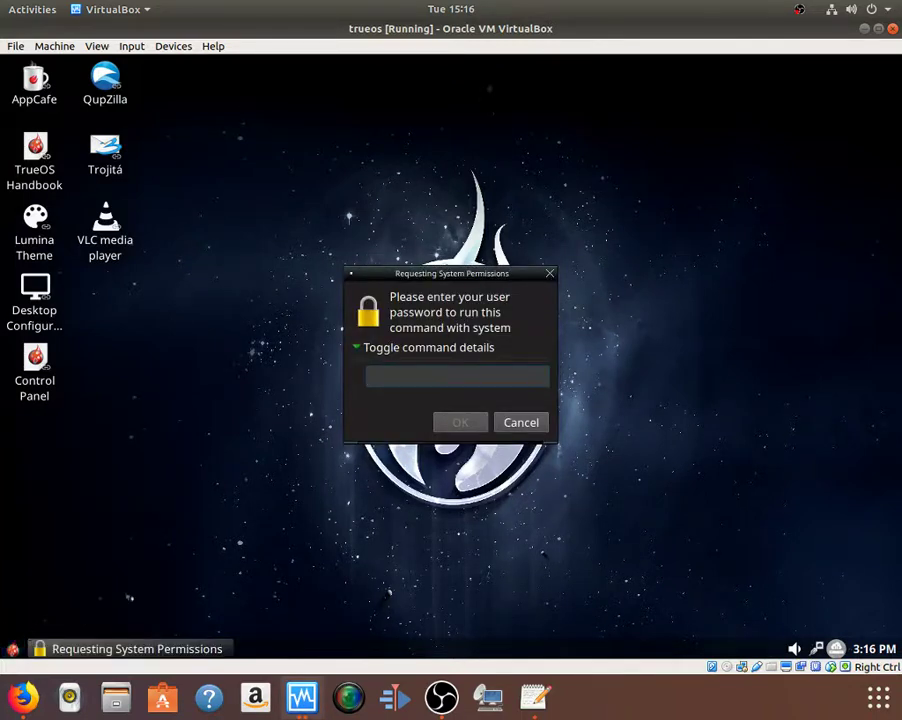
{"action": "left_click", "coordinate": [522, 426]}
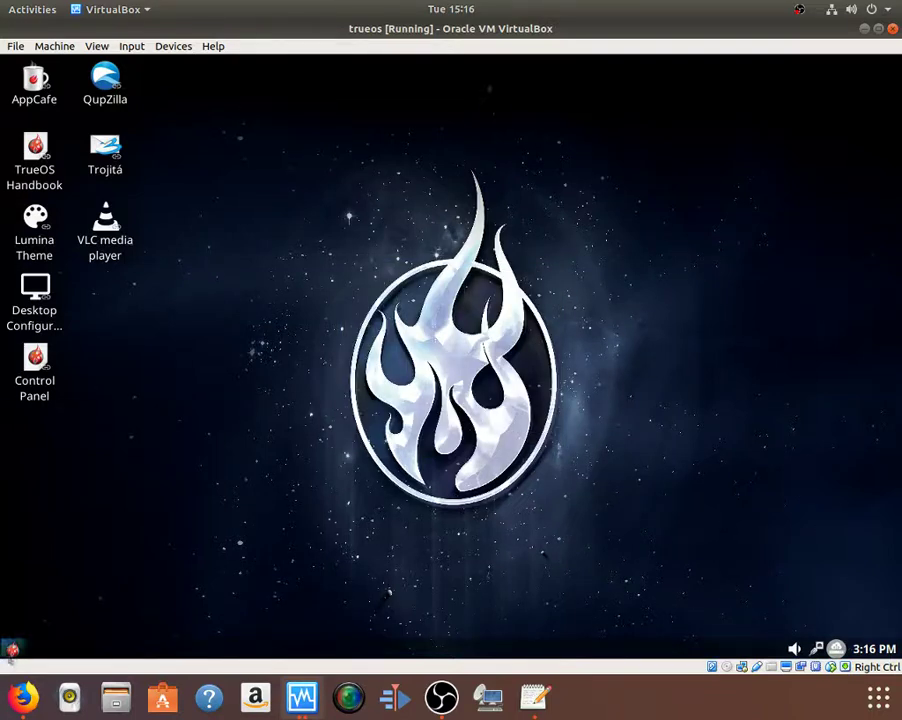
{"action": "left_click", "coordinate": [12, 649]}
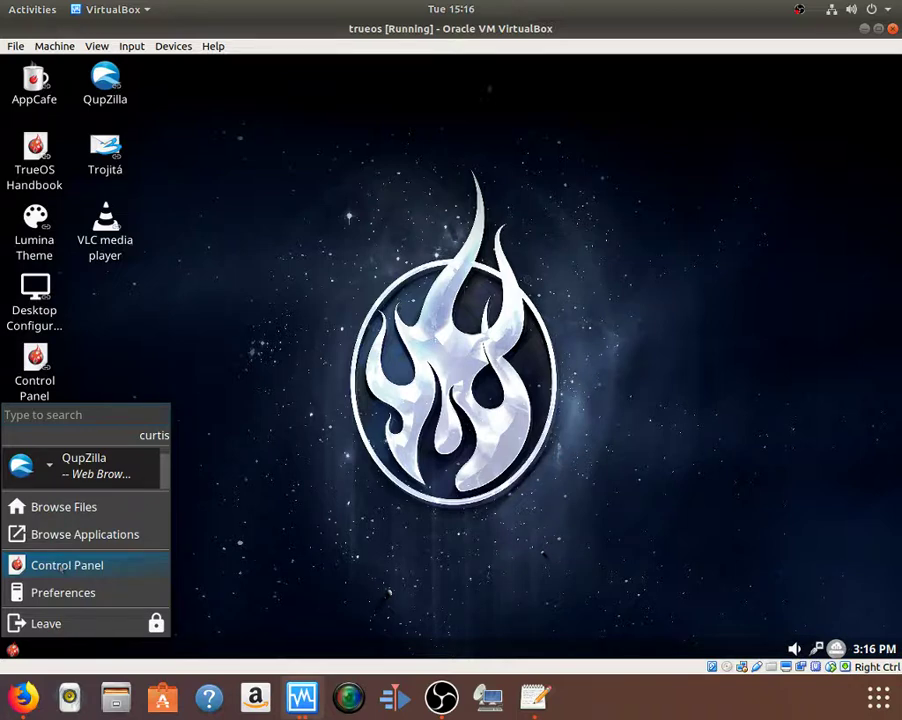
Open QTerminal via a 'ter' search and copy the pc-updatemanager pkgcheck line from the host editor
{"action": "type", "text": "ter"}
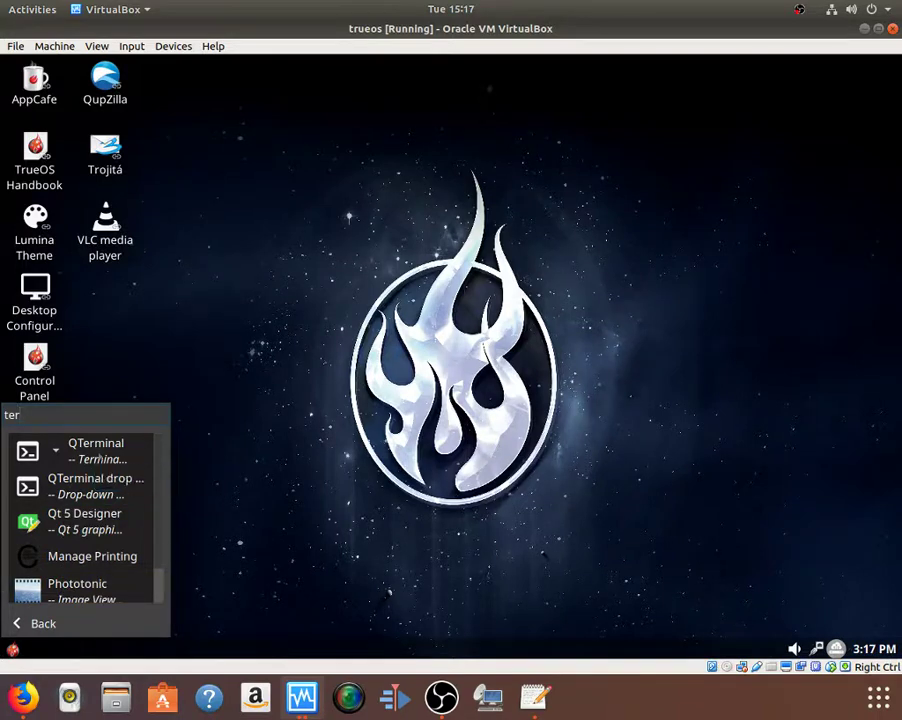
{"action": "left_click", "coordinate": [95, 450]}
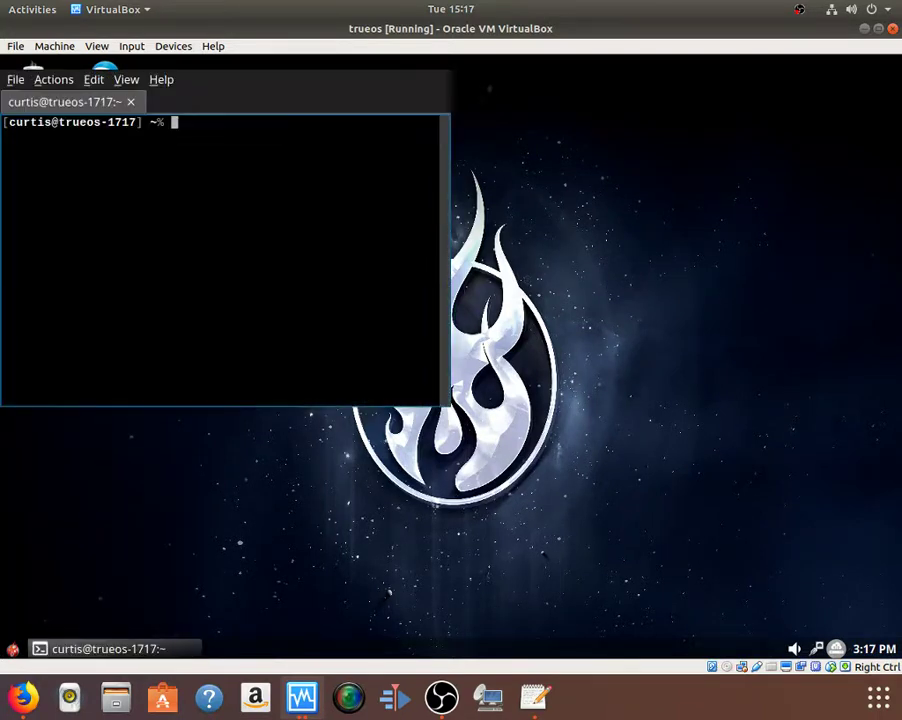
{"action": "left_click", "coordinate": [533, 697]}
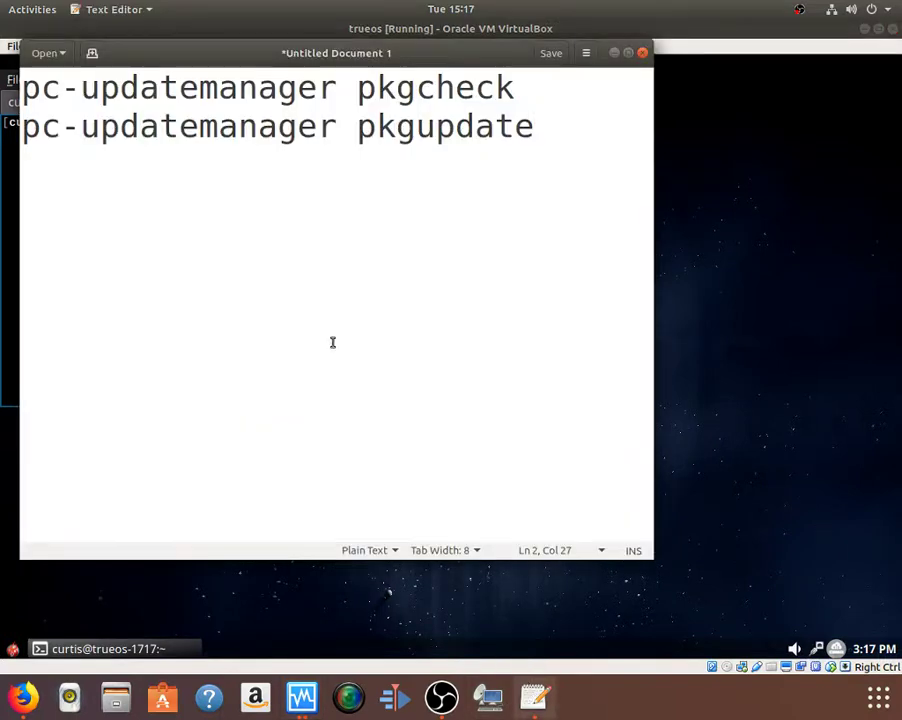
{"action": "left_click", "coordinate": [514, 86]}
{"action": "left_click_drag", "start_coordinate": [514, 86], "coordinate": [22, 90]}
{"action": "key", "text": "super+c"}
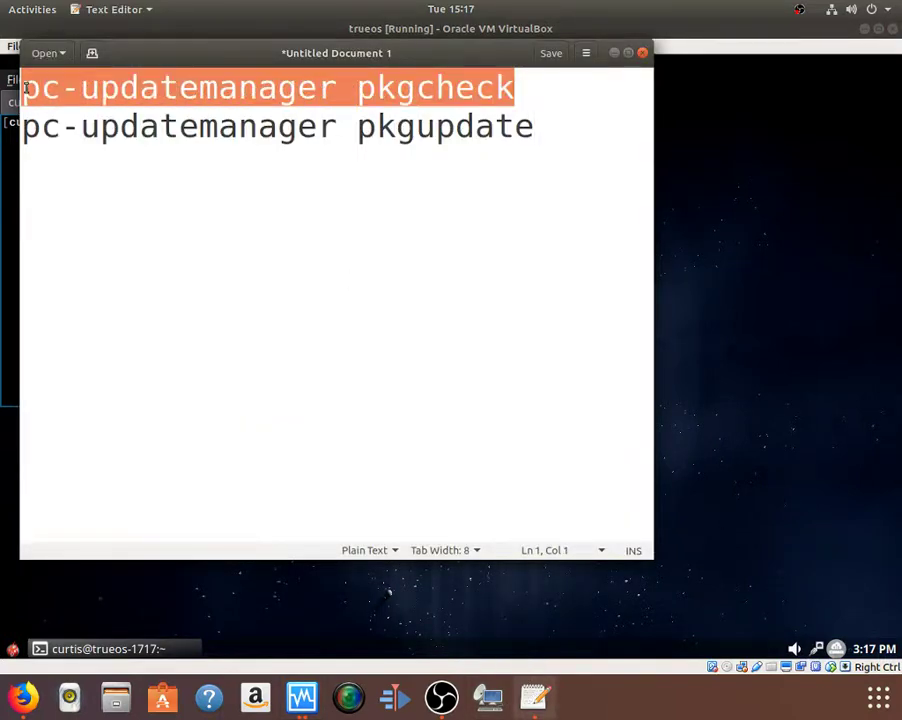
{"action": "key", "text": "alt+Tab"}
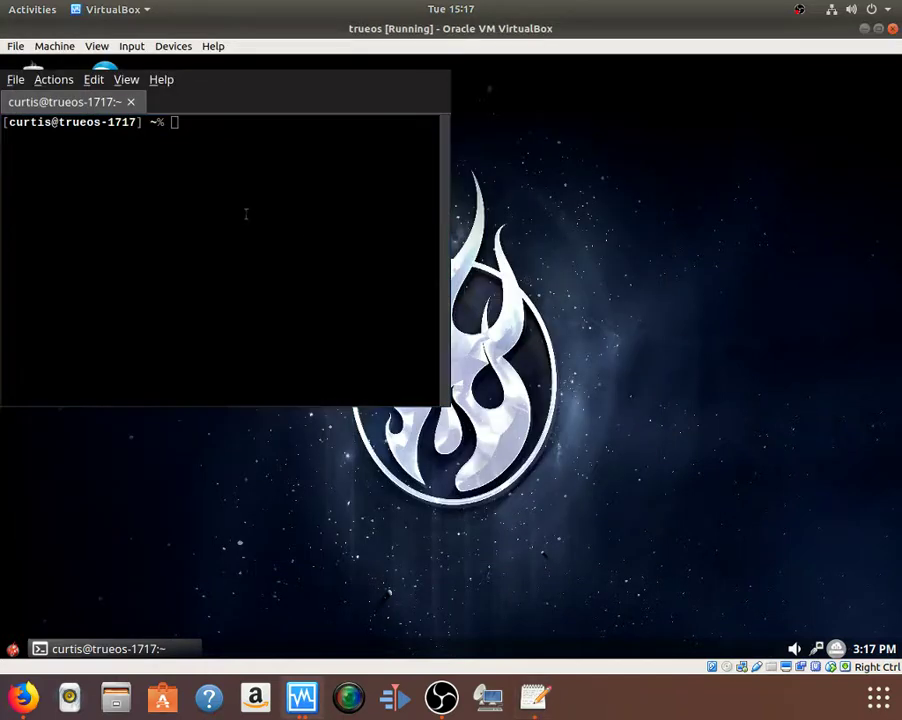
Paste and run pc-updatemanager pkgcheck in the terminal, which reports package updates available
{"action": "right_click", "coordinate": [244, 211]}
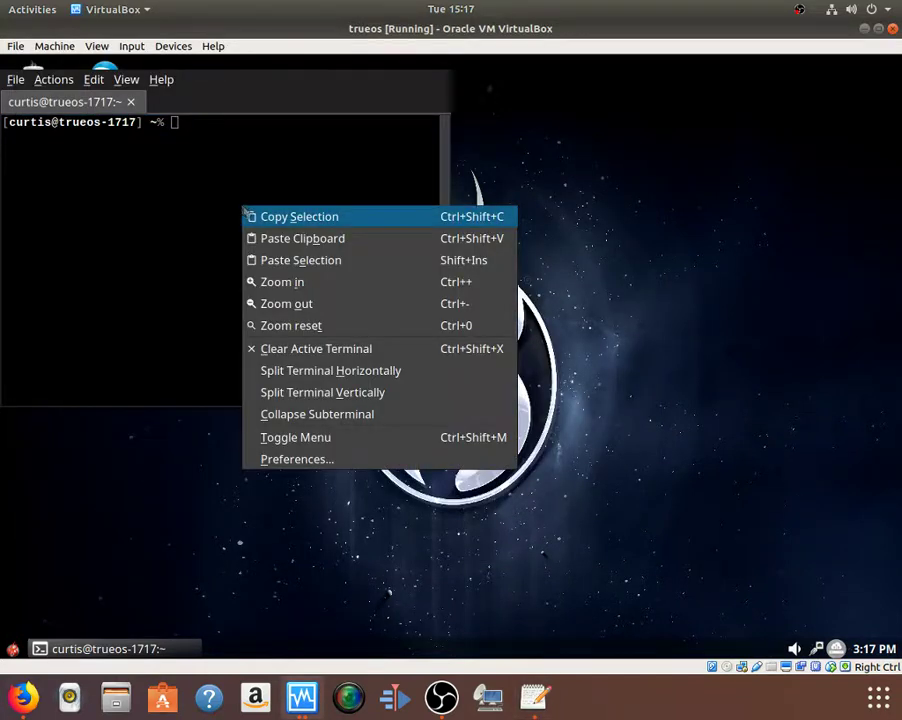
{"action": "left_click", "coordinate": [290, 238]}
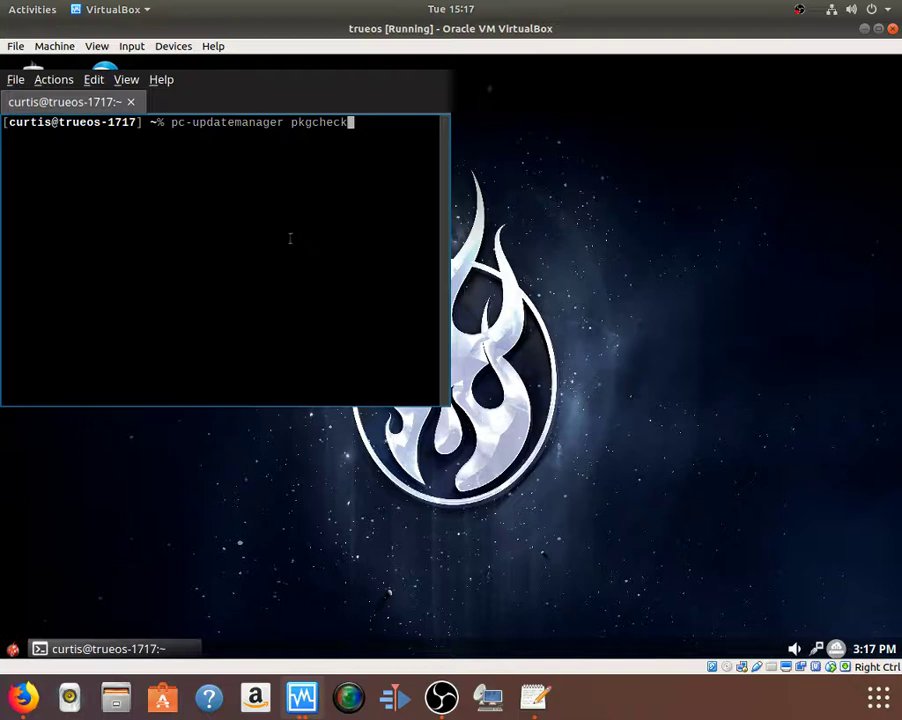
{"action": "key", "text": "Return"}
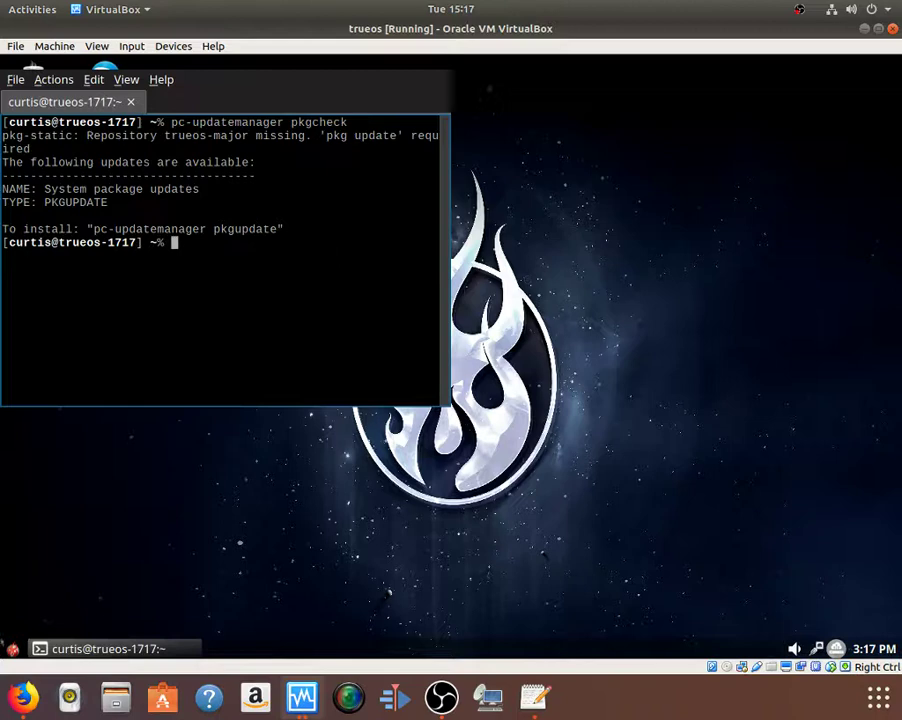
{"action": "left_click", "coordinate": [13, 649]}
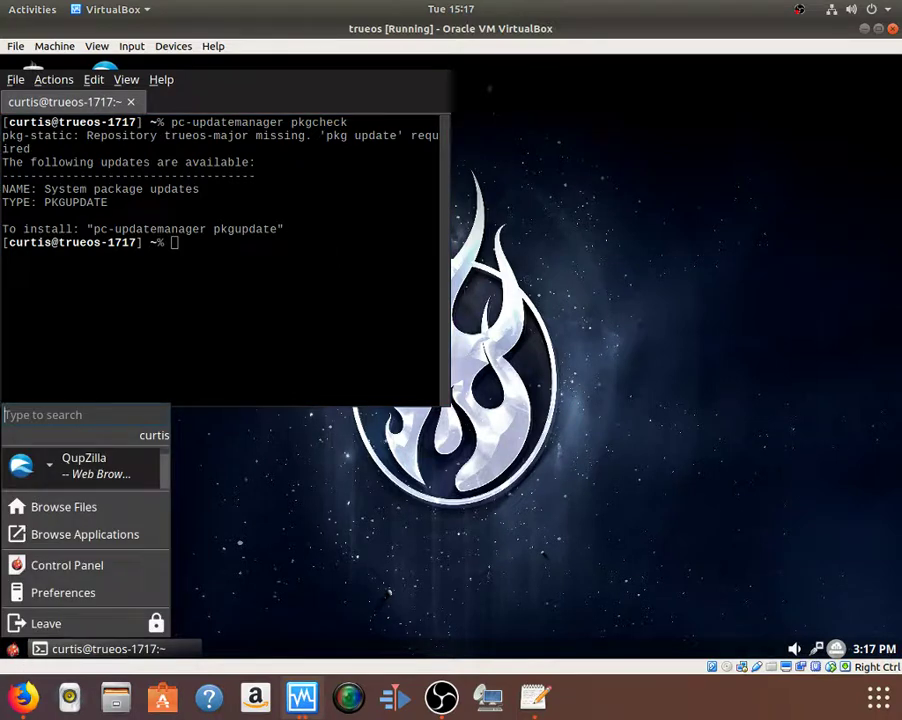
Search 'up' to launch System Updates, then open and close a second QTerminal tab
{"action": "type", "text": "up"}
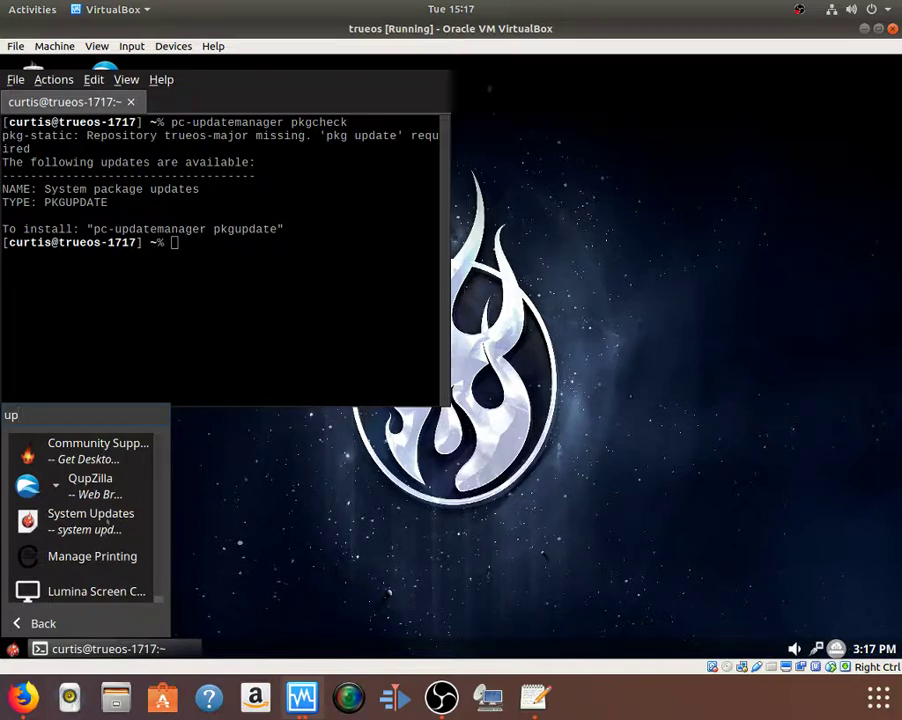
{"action": "left_click", "coordinate": [110, 521]}
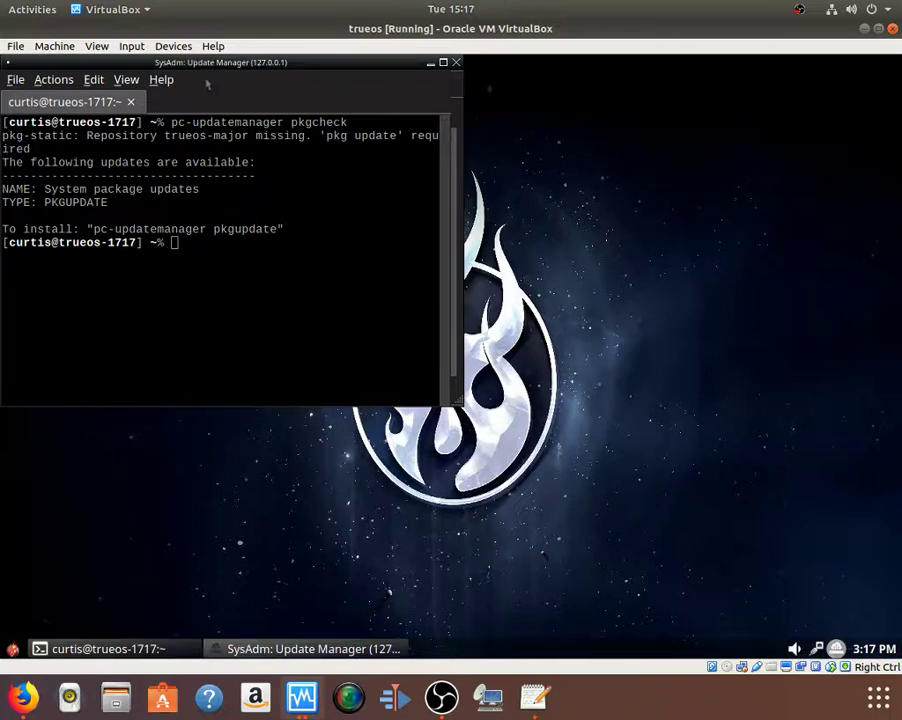
{"action": "left_click", "coordinate": [427, 107]}
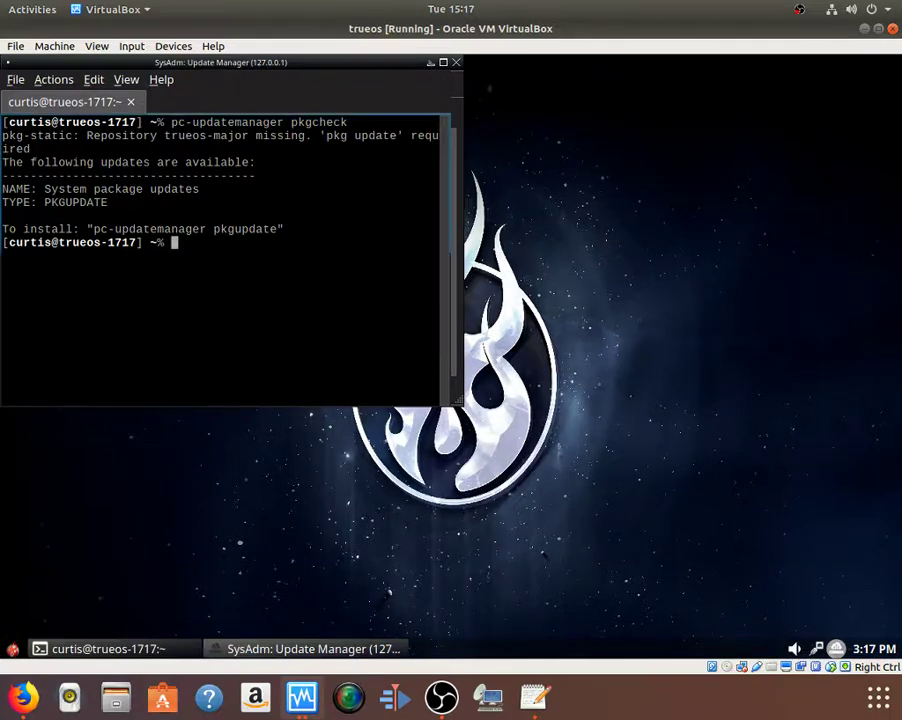
{"action": "double_click", "coordinate": [384, 104]}
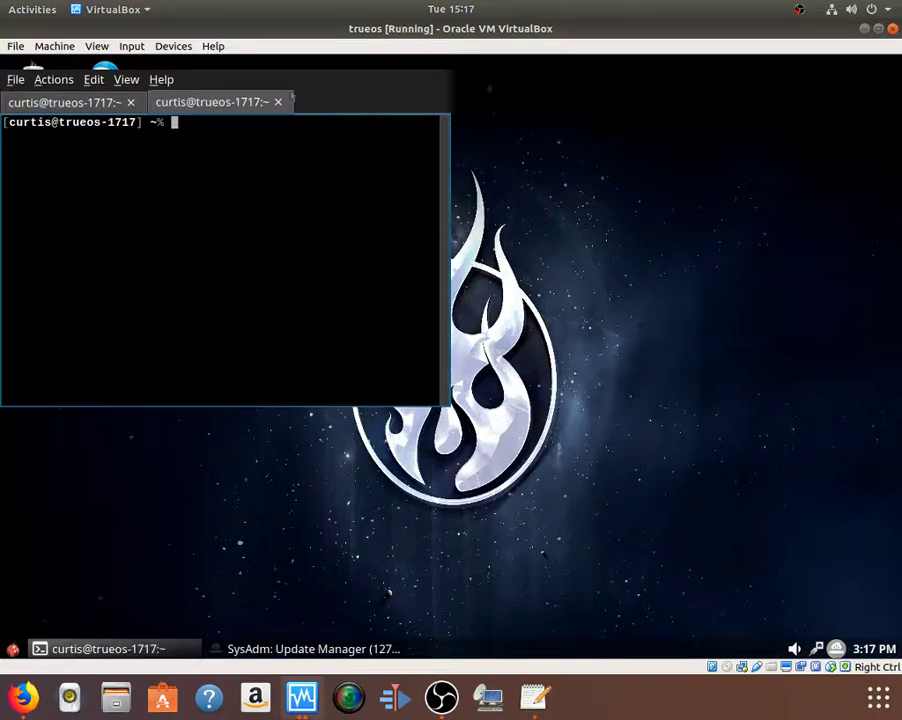
{"action": "left_click", "coordinate": [277, 102]}
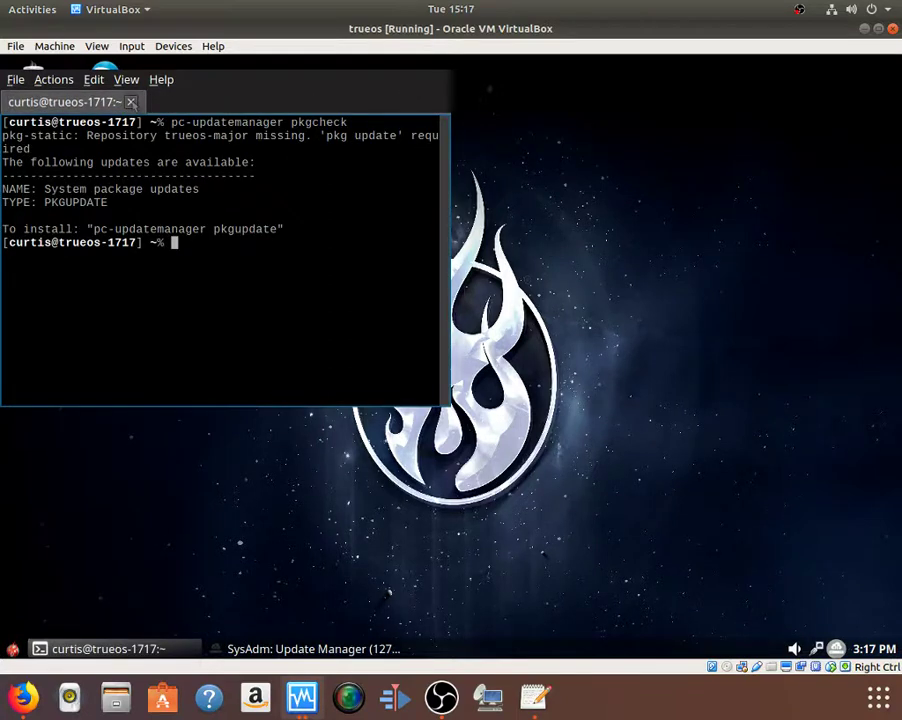
{"action": "left_click", "coordinate": [131, 102]}
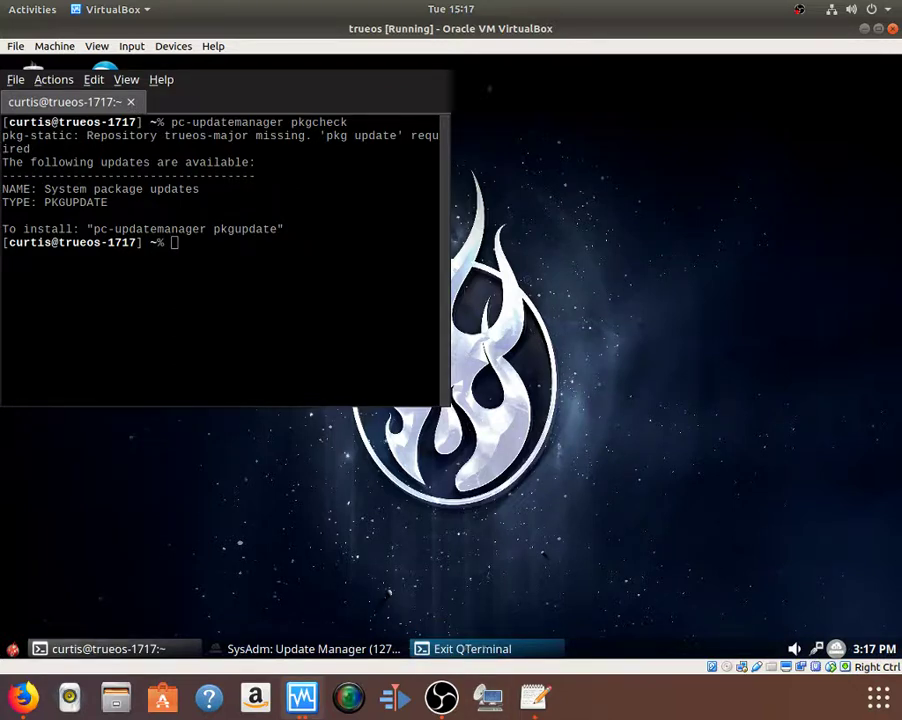
Raise the Update Manager from the taskbar, then bring the pkgcheck terminal back in front
{"action": "left_click", "coordinate": [315, 649]}
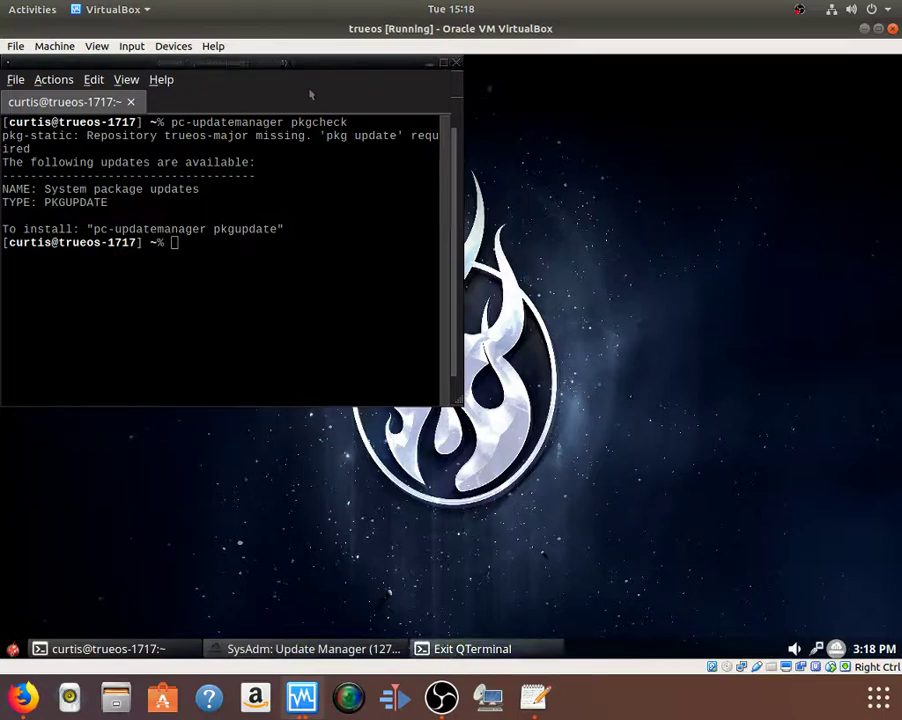
{"action": "left_click", "coordinate": [261, 101]}
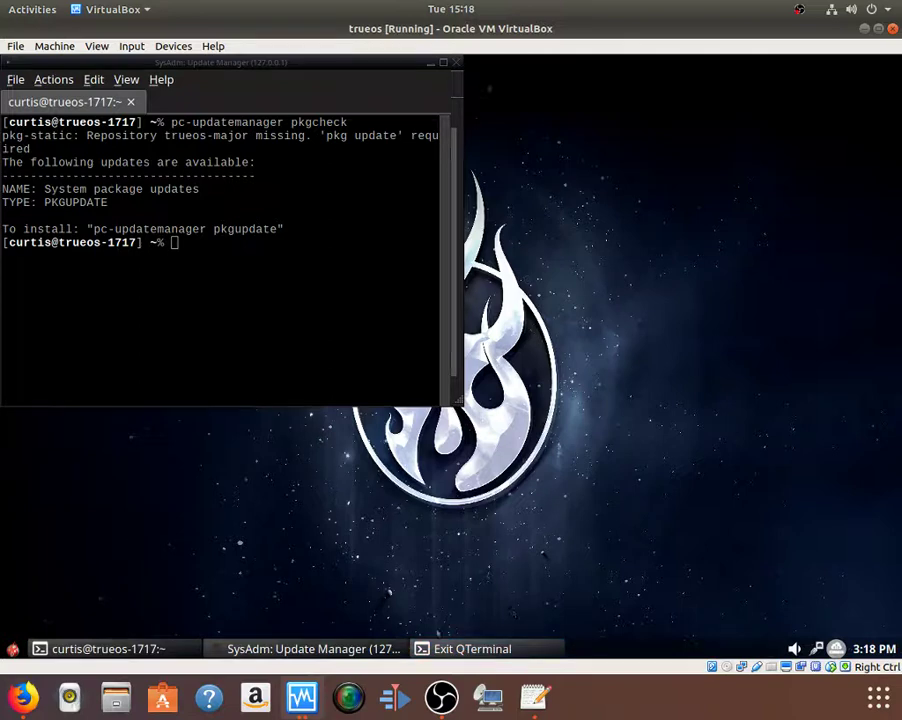
Close the SysAdm Update Manager window through its taskbar entry's Close Window option
{"action": "right_click", "coordinate": [335, 645]}
{"action": "left_click", "coordinate": [335, 648]}
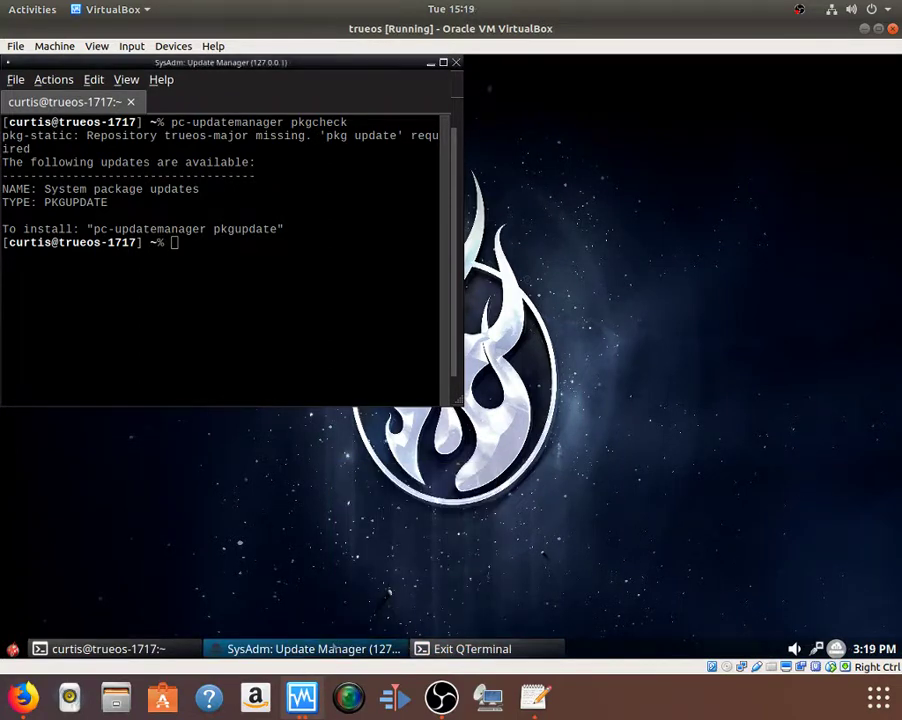
{"action": "right_click", "coordinate": [318, 648]}
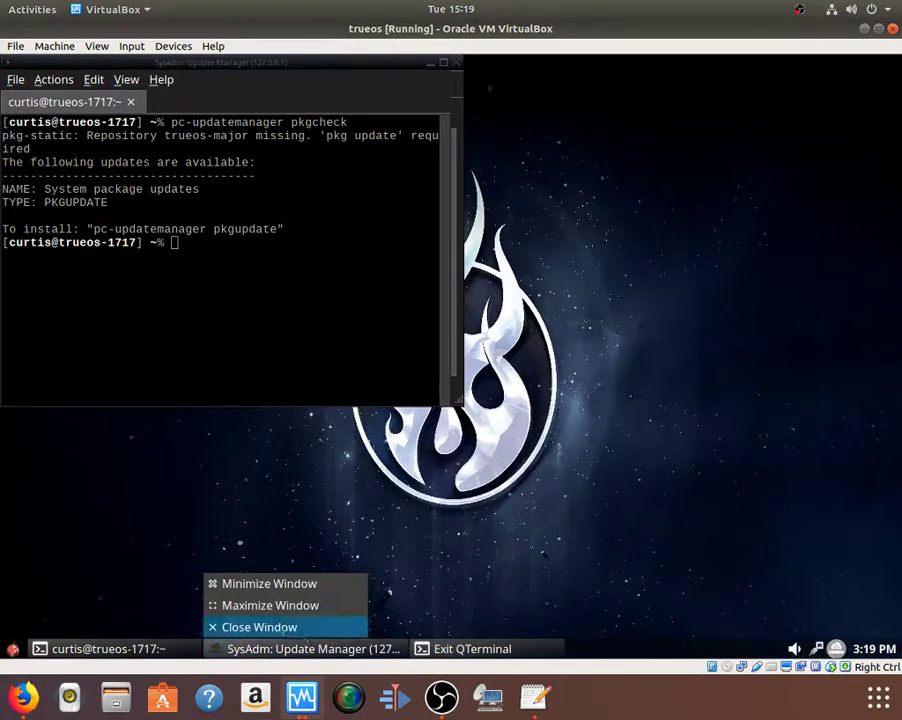
{"action": "left_click", "coordinate": [372, 627]}
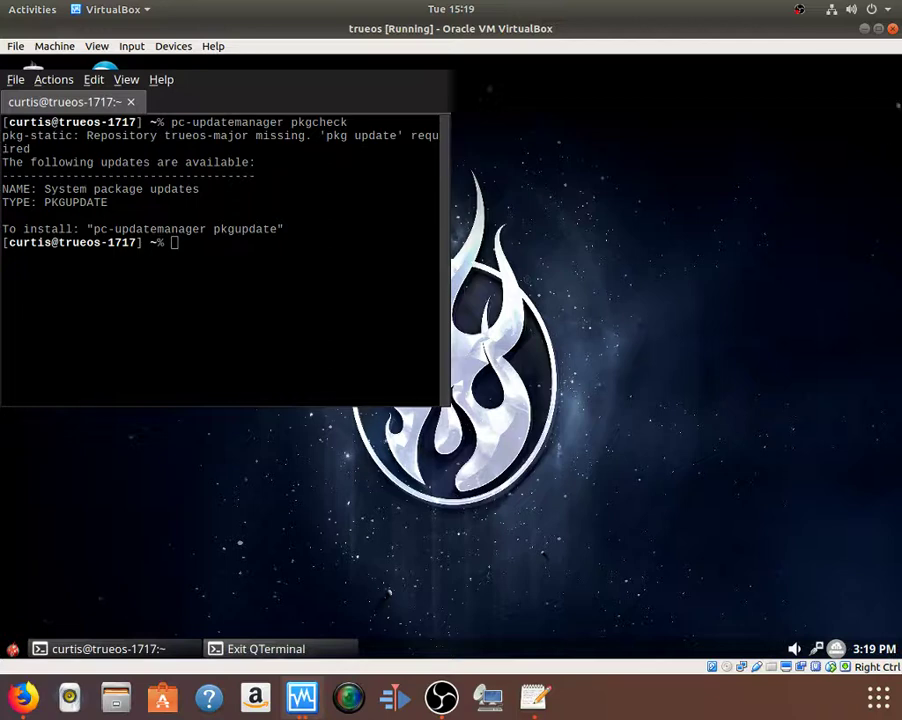
Minimize and restore host windows, returning to the trueos [Running] VM window
{"action": "left_click", "coordinate": [866, 28]}
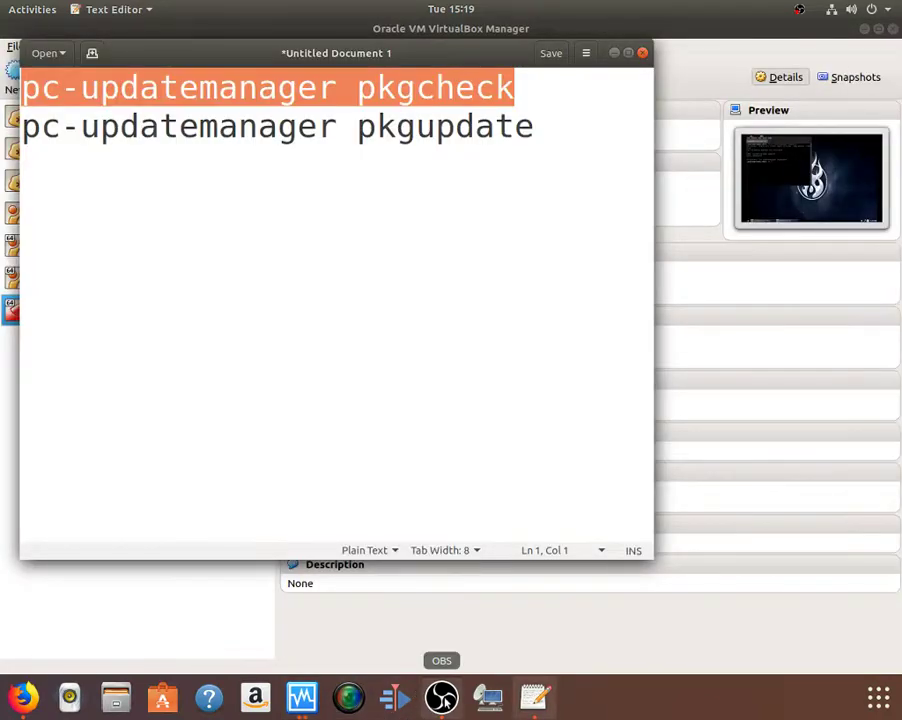
{"action": "left_click", "coordinate": [441, 697]}
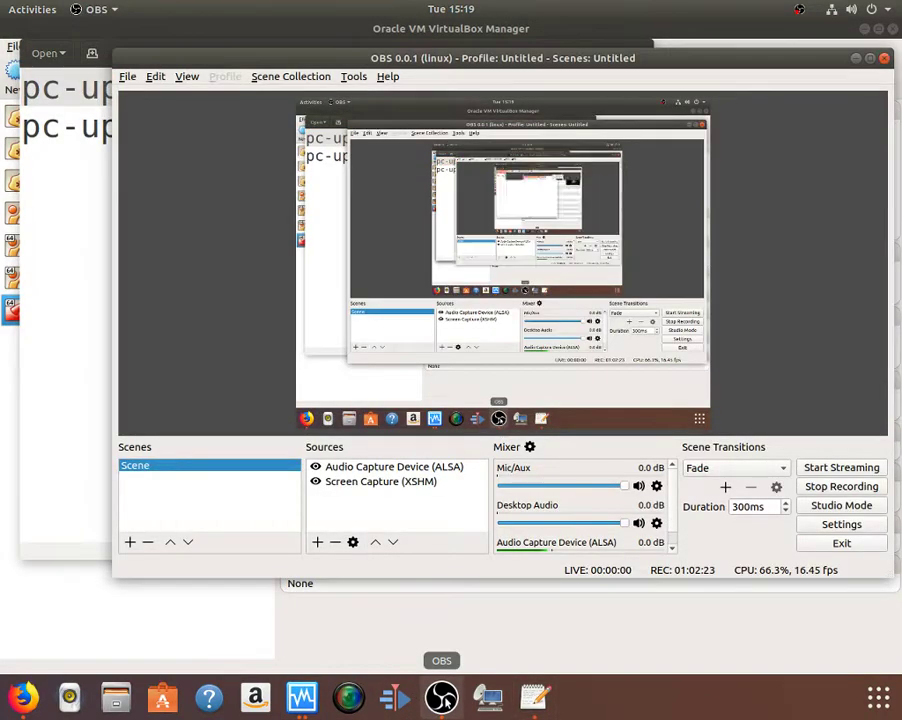
{"action": "left_click", "coordinate": [857, 59]}
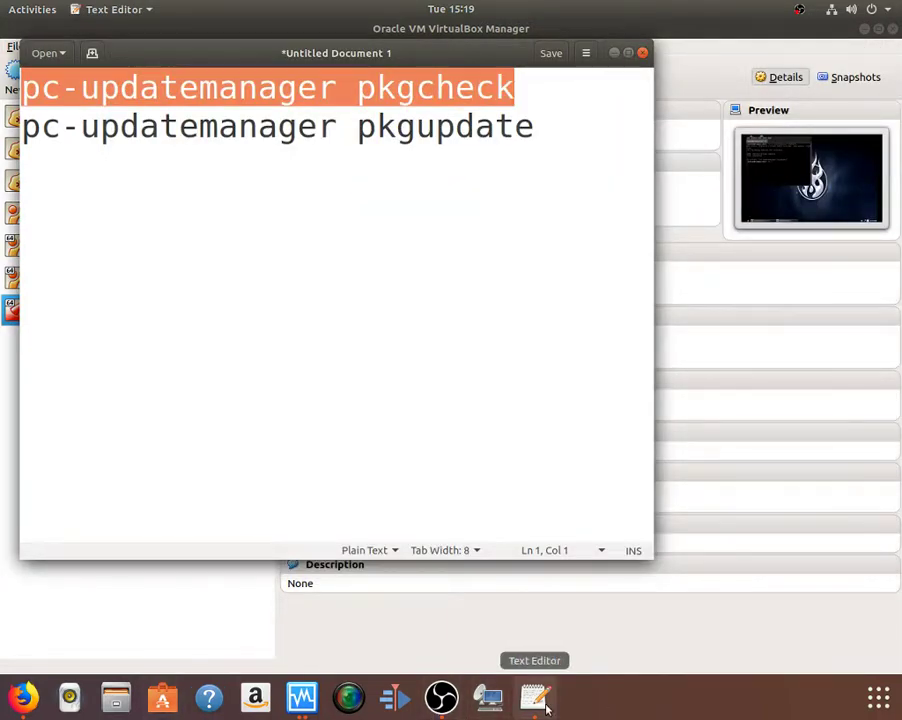
{"action": "left_click", "coordinate": [296, 700]}
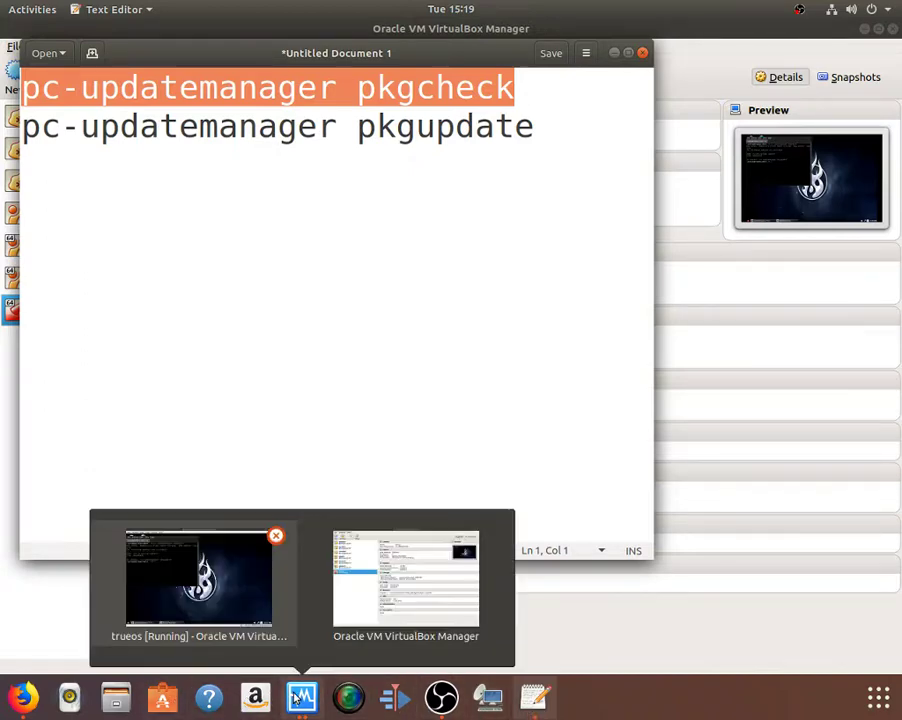
{"action": "left_click", "coordinate": [374, 604]}
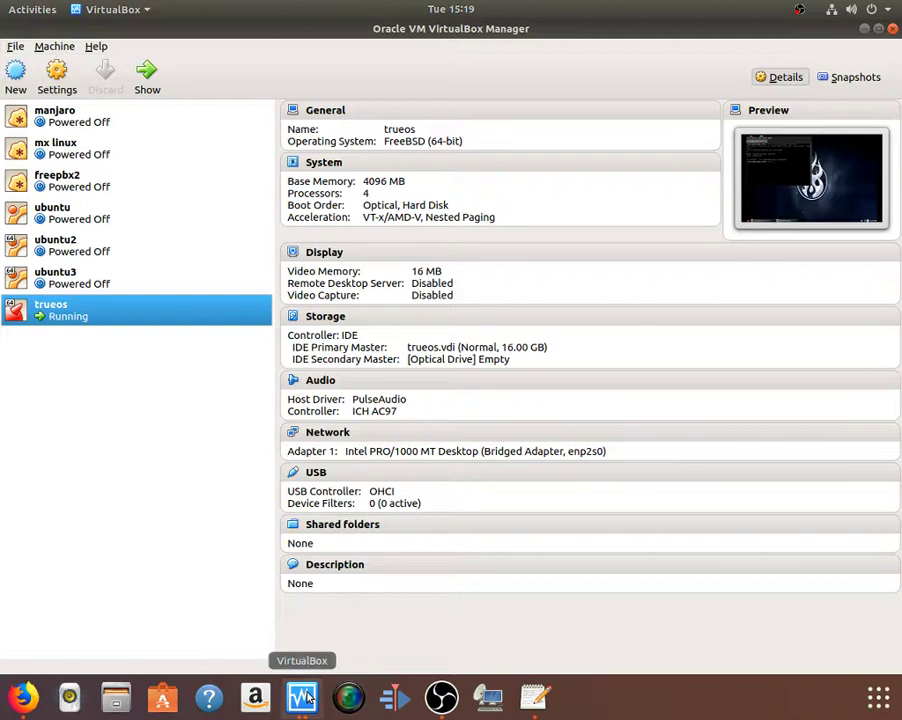
{"action": "left_click", "coordinate": [305, 693]}
{"action": "left_click", "coordinate": [400, 580]}
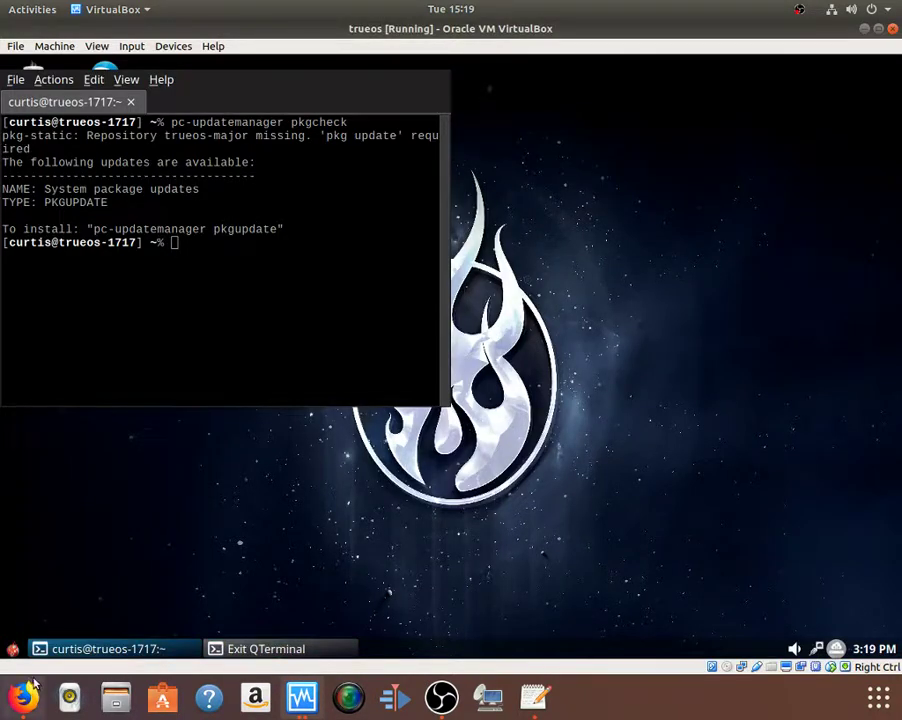
Restart the TrueOS guest through the Lumina start menu's Leave options
{"action": "left_click", "coordinate": [12, 649]}
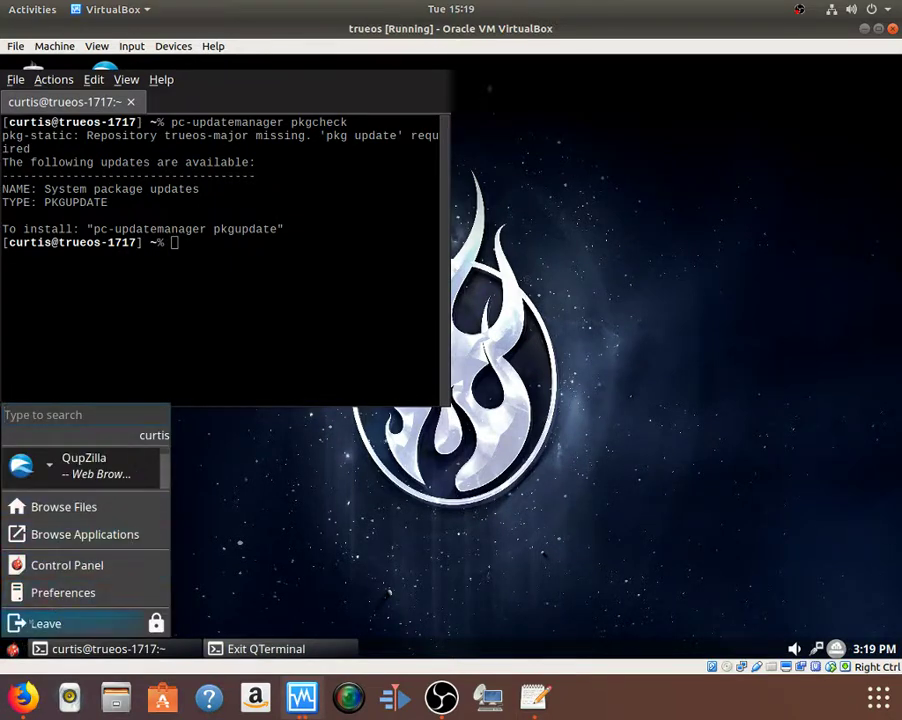
{"action": "left_click", "coordinate": [50, 621]}
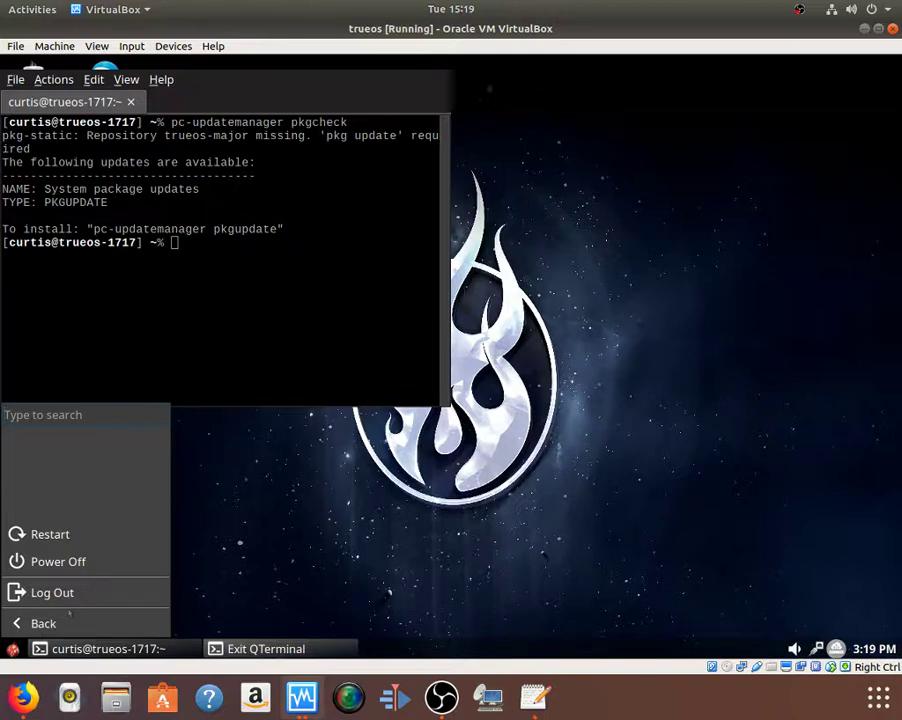
{"action": "left_click", "coordinate": [90, 538]}
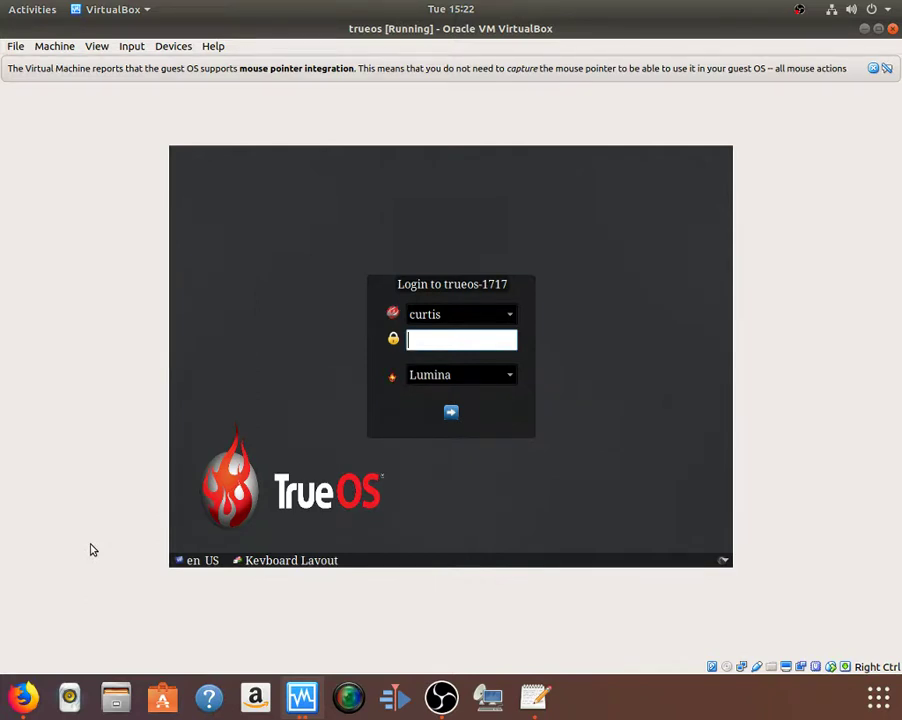
Enter the account password at the TrueOS login screen to reach the Lumina desktop
{"action": "type", "text": "*******"}
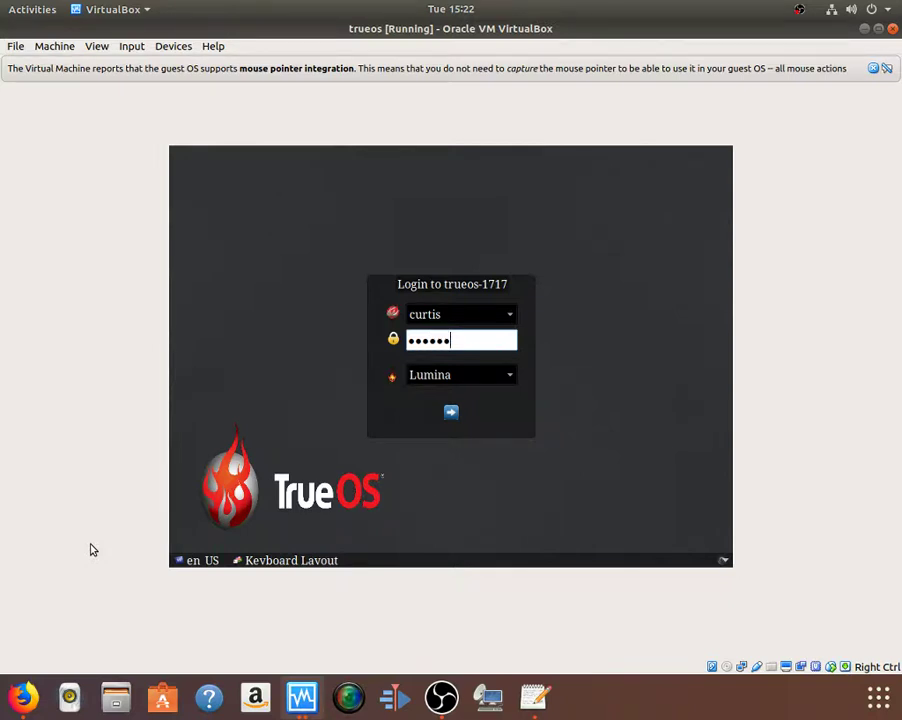
{"action": "type", "text": "**"}
{"action": "key", "text": "Return"}
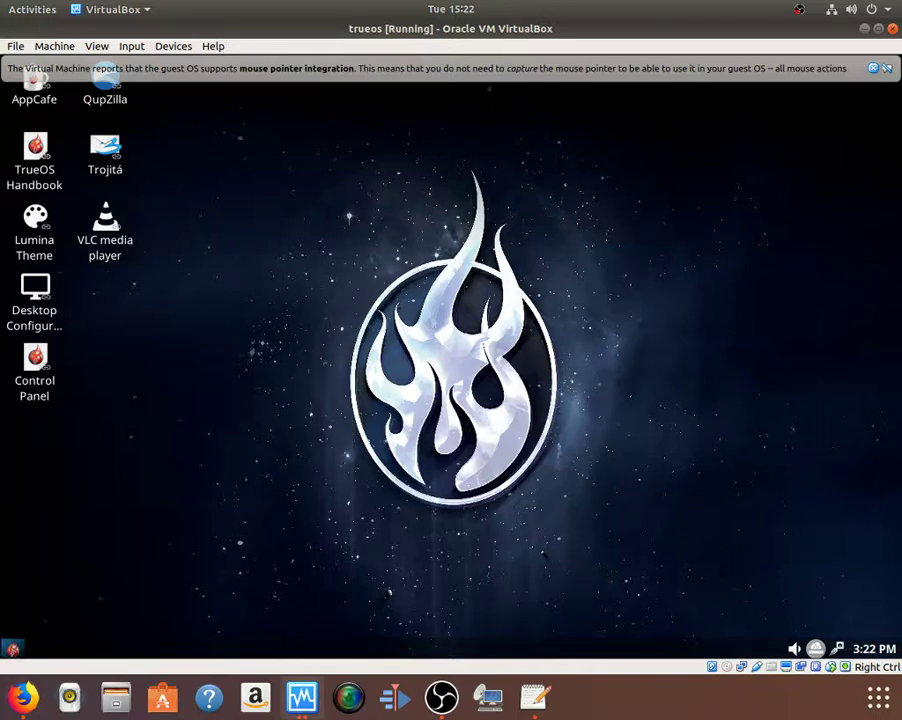
Search 'up' in the guest's start menu and launch System Updates
{"action": "left_click", "coordinate": [13, 649]}
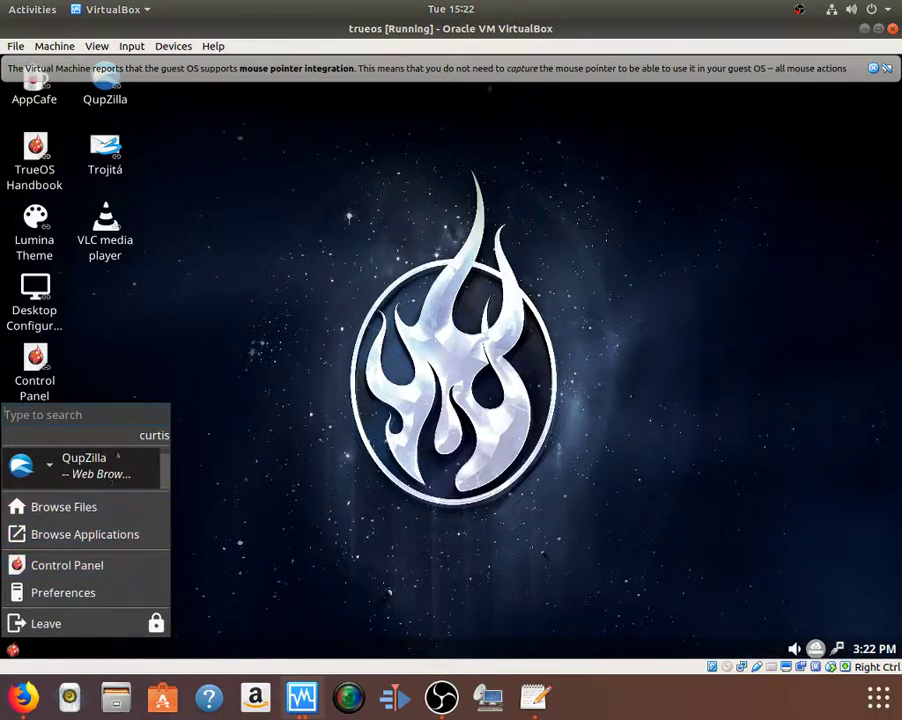
{"action": "type", "text": "up"}
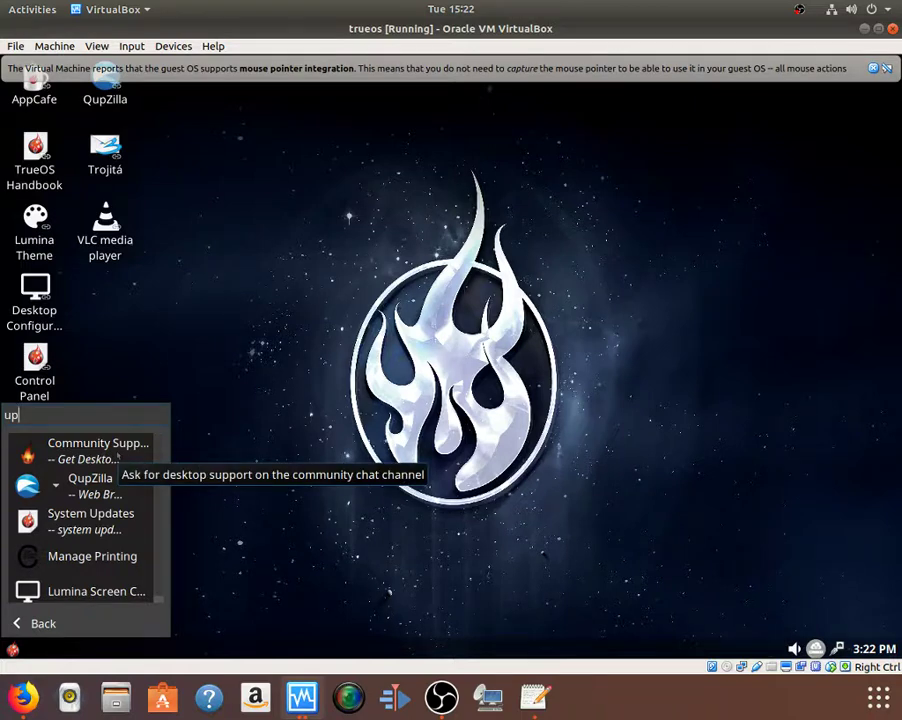
{"action": "left_click", "coordinate": [85, 517]}
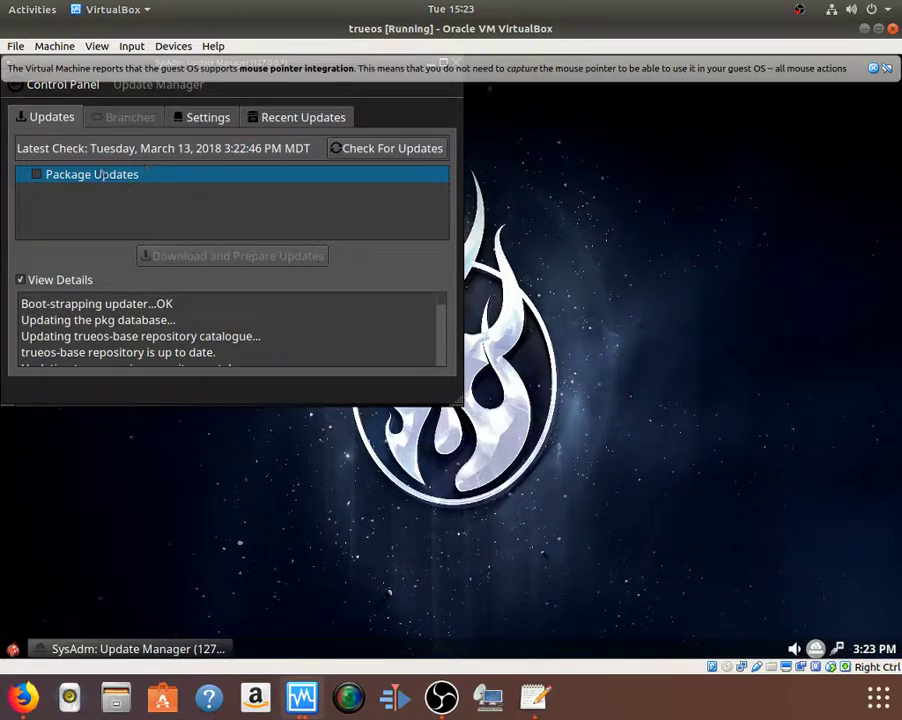
Select Package Updates and start downloading and preparing the 444 packages (736 MiB)
{"action": "left_click", "coordinate": [36, 174]}
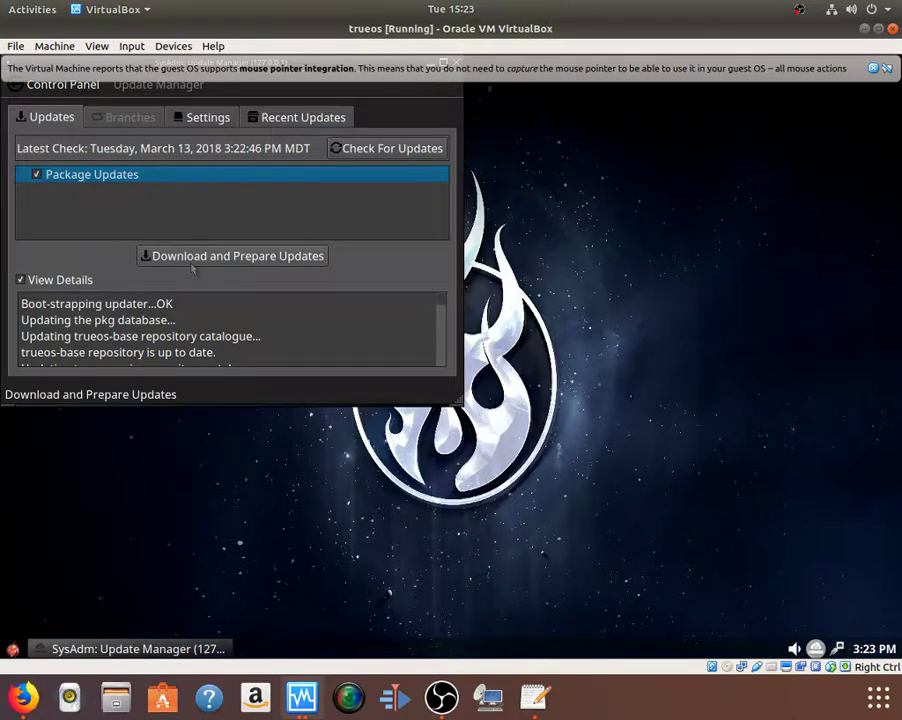
{"action": "left_click", "coordinate": [225, 257]}
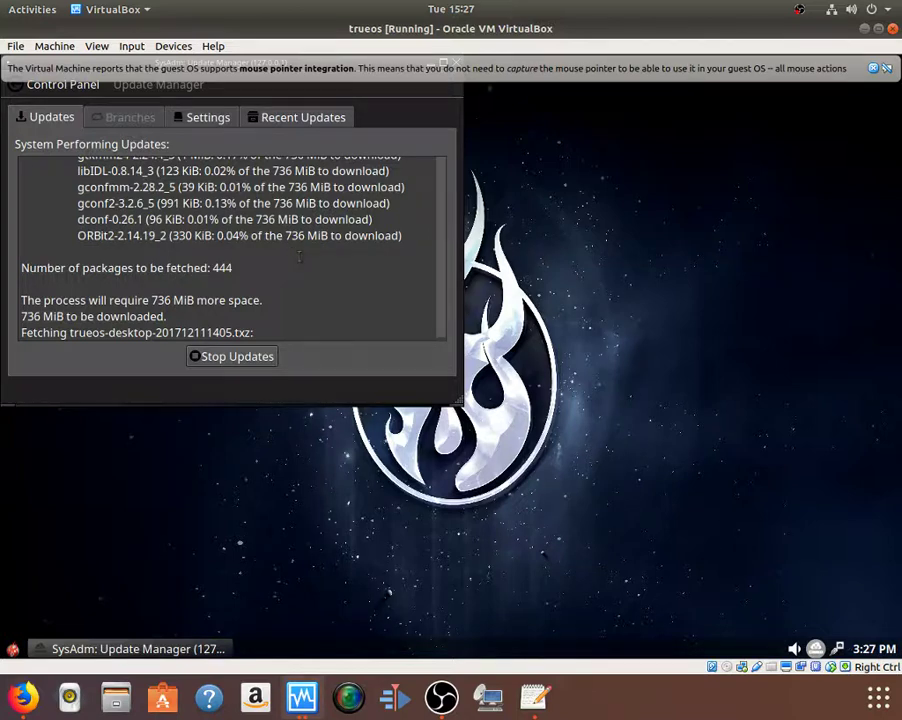
{"action": "scroll", "coordinate": [300, 257], "scroll_direction": "up", "scroll_amount": 5}
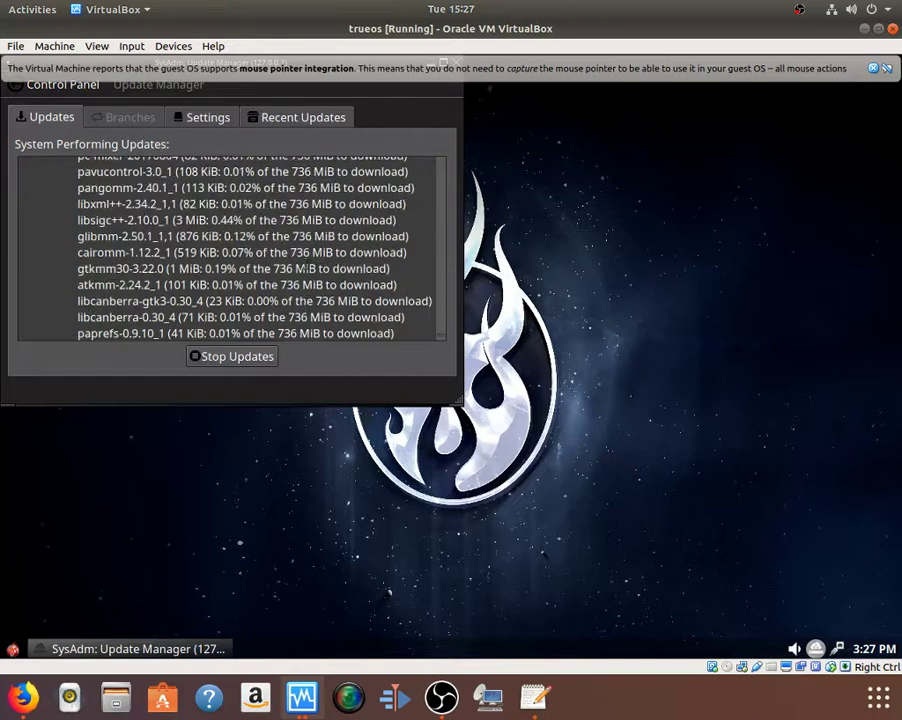
{"action": "scroll", "coordinate": [305, 268], "scroll_direction": "up", "scroll_amount": 5}
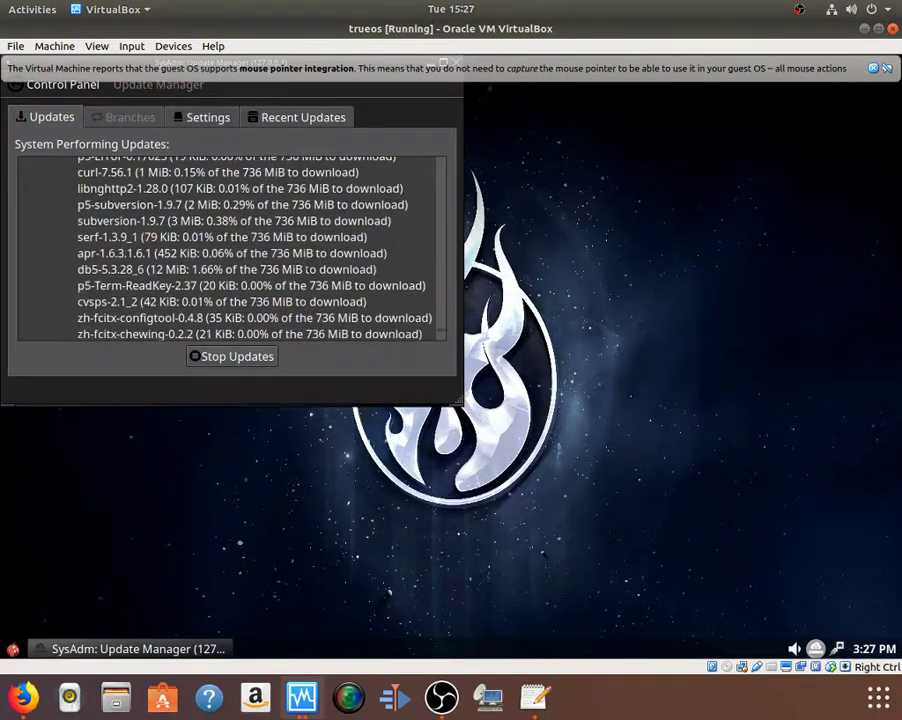
{"action": "scroll", "coordinate": [300, 257], "scroll_direction": "up", "scroll_amount": 3}
{"action": "scroll", "coordinate": [302, 257], "scroll_direction": "up", "scroll_amount": 12}
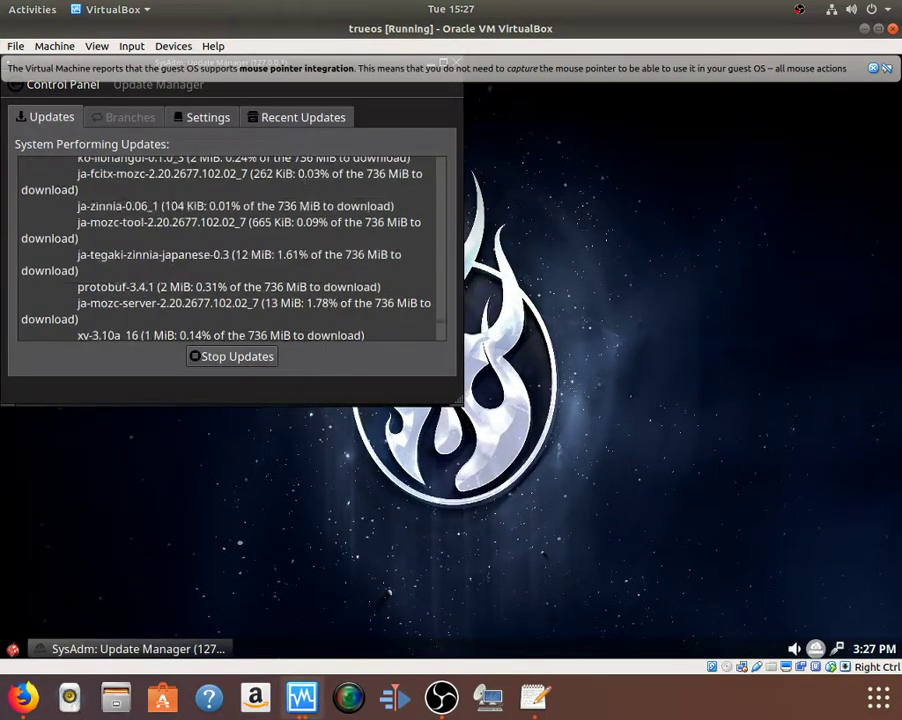
{"action": "scroll", "coordinate": [304, 262], "scroll_direction": "up", "scroll_amount": 15}
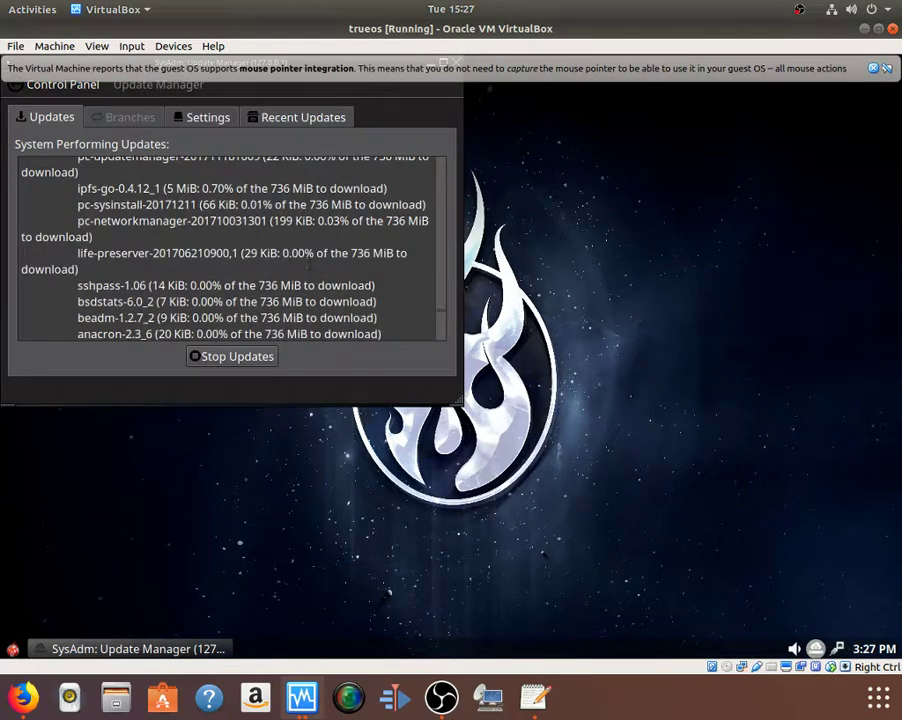
{"action": "scroll", "coordinate": [307, 263], "scroll_direction": "up", "scroll_amount": 15}
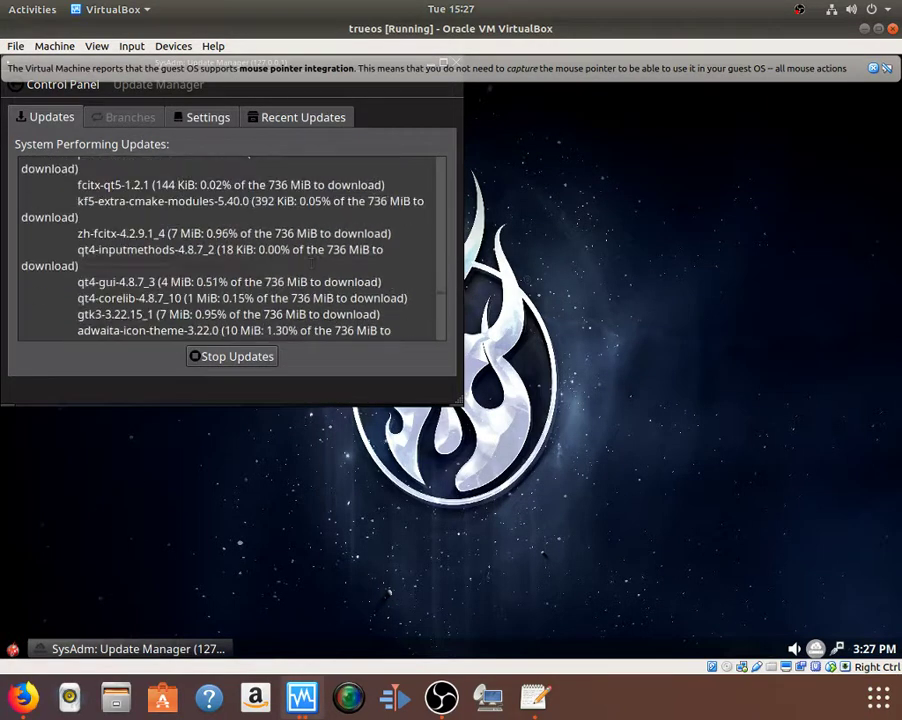
{"action": "scroll", "coordinate": [312, 262], "scroll_direction": "up", "scroll_amount": 15}
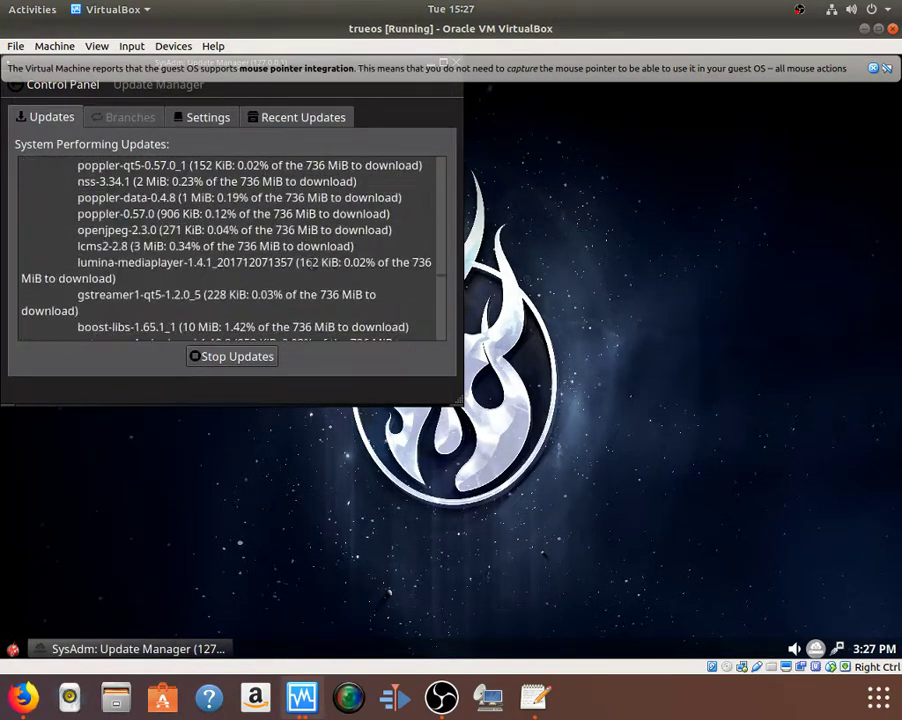
{"action": "scroll", "coordinate": [312, 262], "scroll_direction": "up", "scroll_amount": 15}
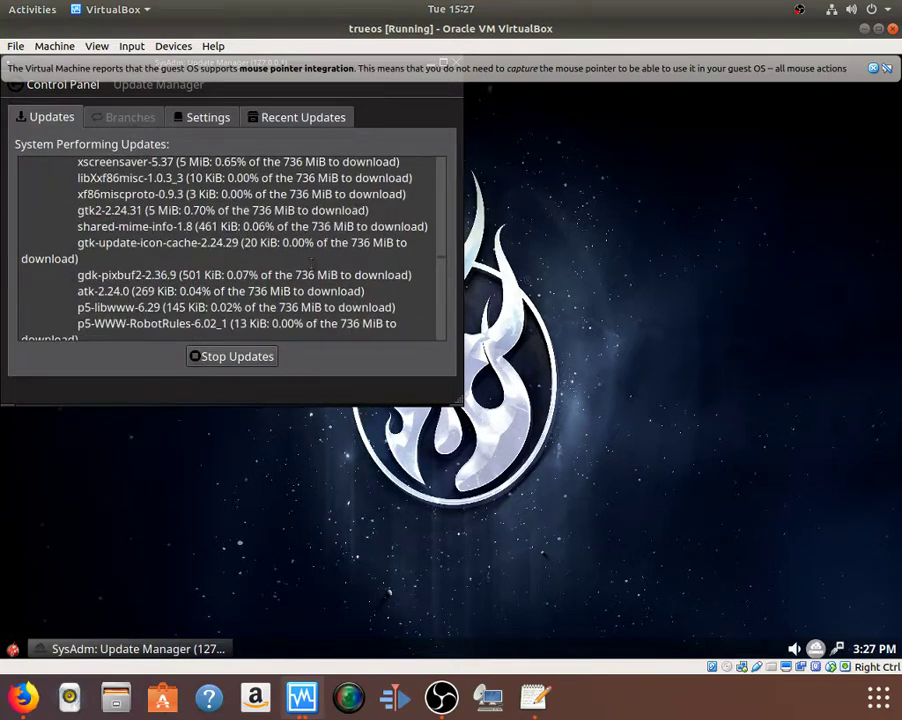
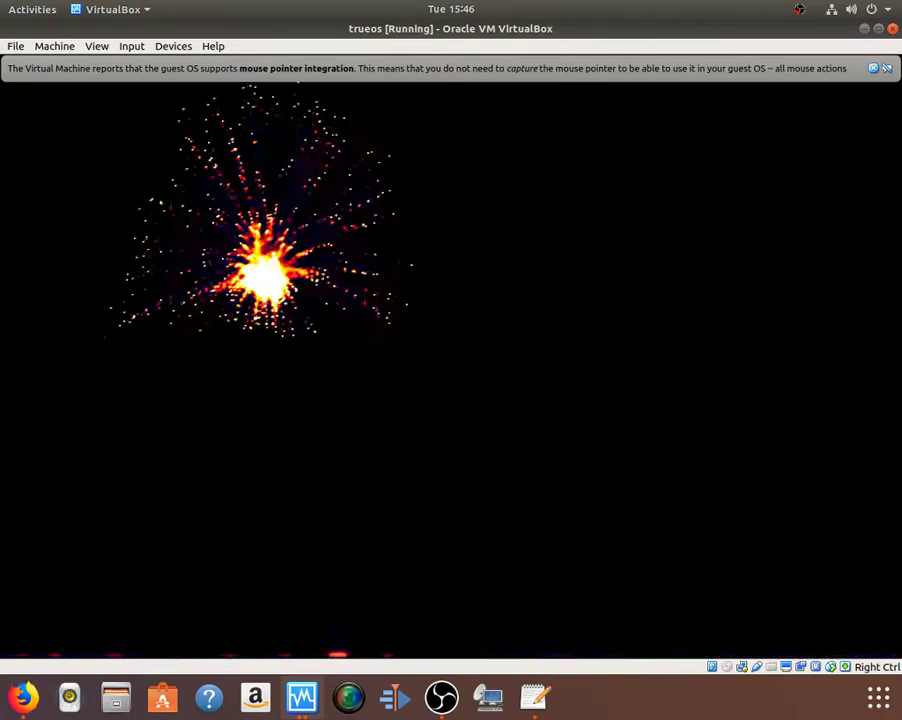
Scroll through the TrueOS Update Manager fetch log, then minimize the VM and VirtualBox Manager windows
{"action": "mouse_move", "coordinate": [330, 225]}
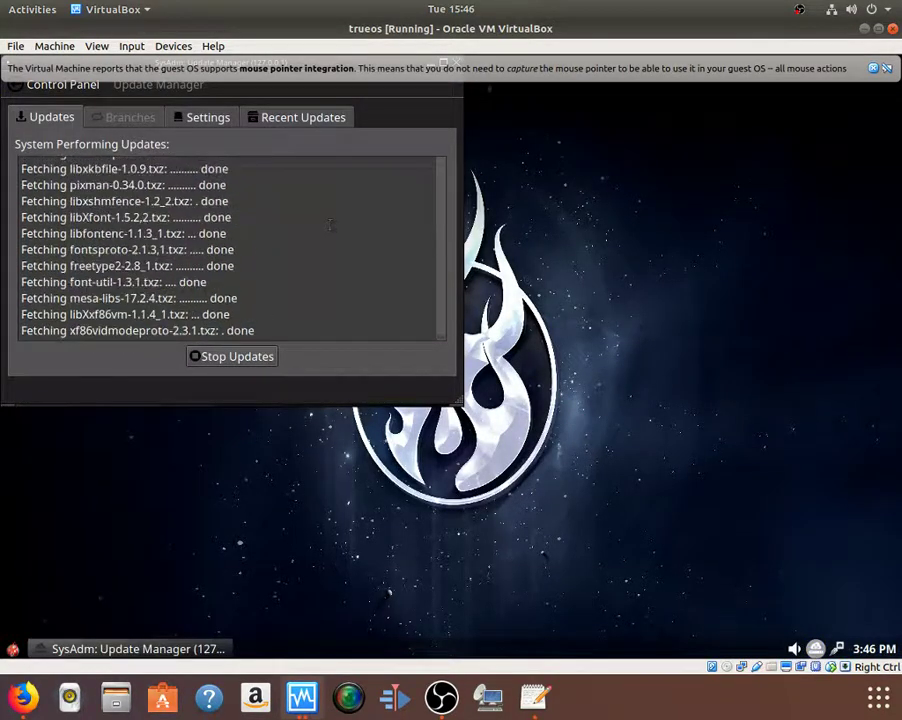
{"action": "scroll", "coordinate": [330, 225], "scroll_direction": "up", "scroll_amount": 15}
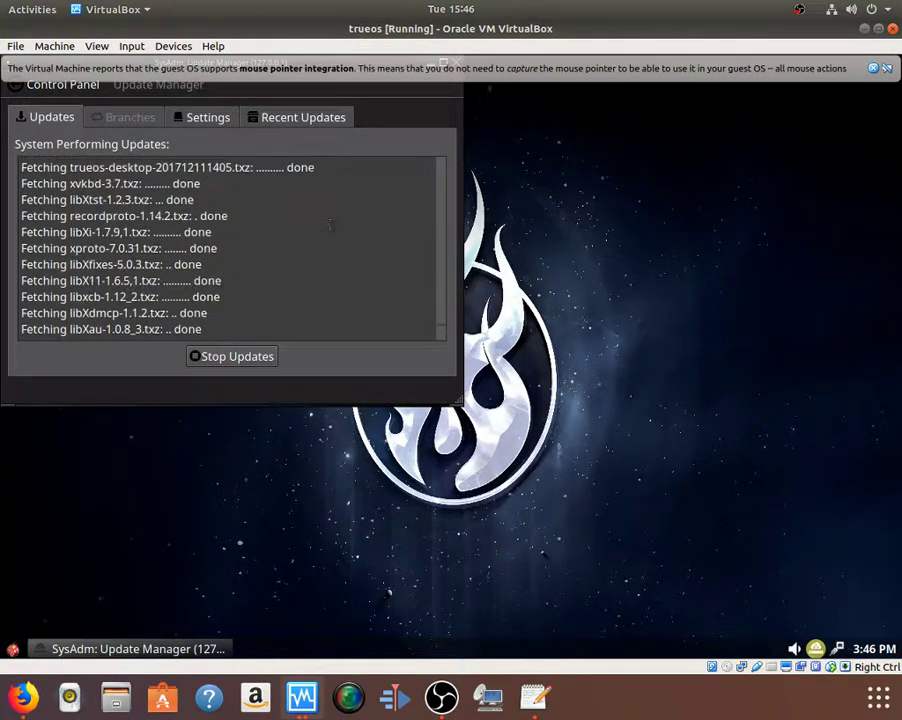
{"action": "scroll", "coordinate": [330, 225], "scroll_direction": "down", "scroll_amount": 15}
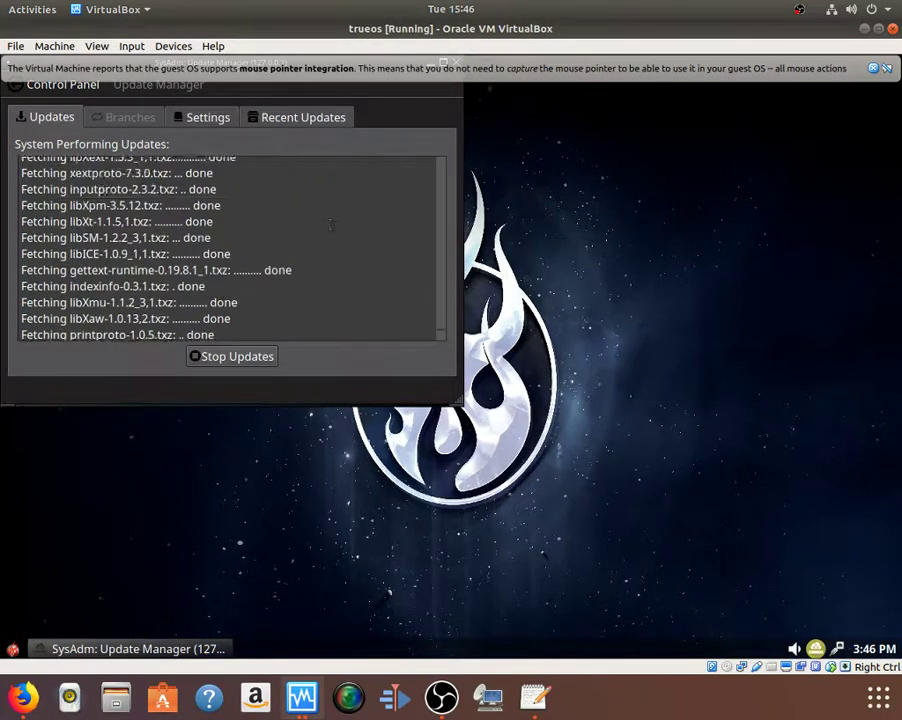
{"action": "scroll", "coordinate": [330, 225], "scroll_direction": "down", "scroll_amount": 1}
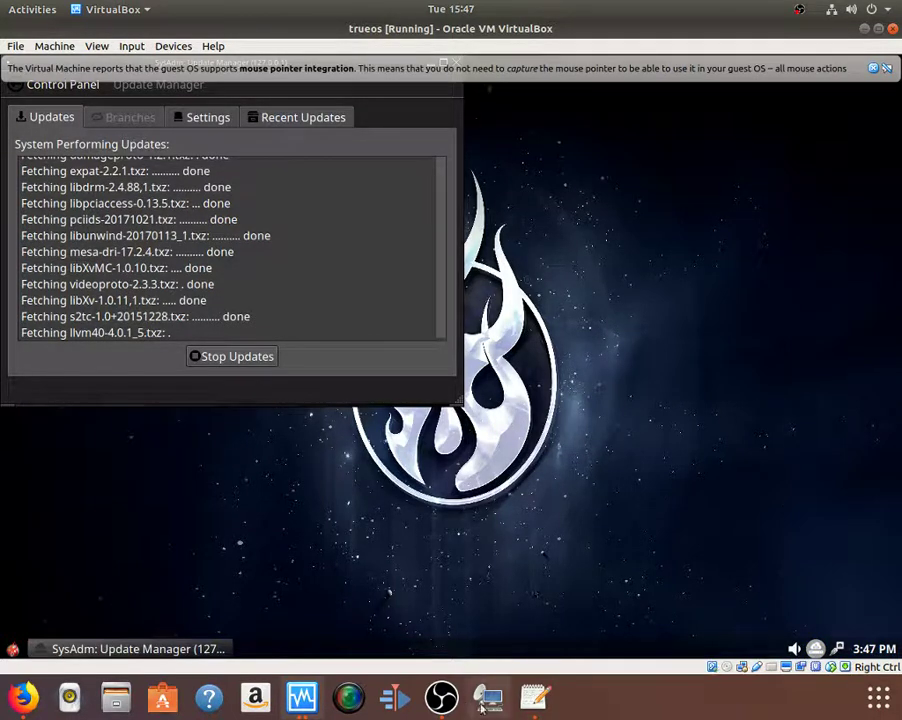
{"action": "left_click", "coordinate": [865, 29]}
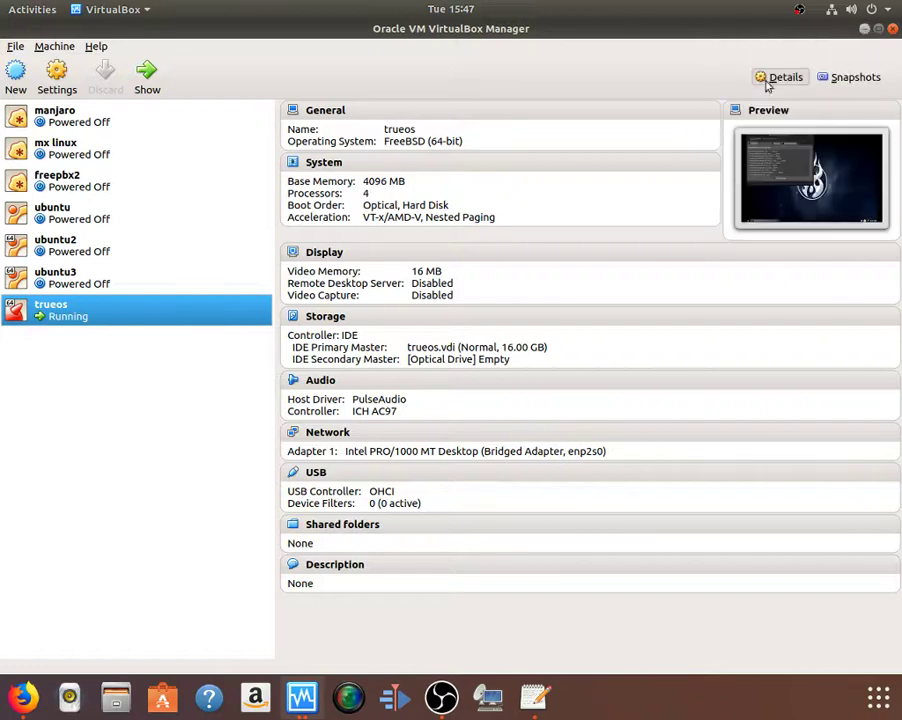
{"action": "left_click", "coordinate": [865, 29]}
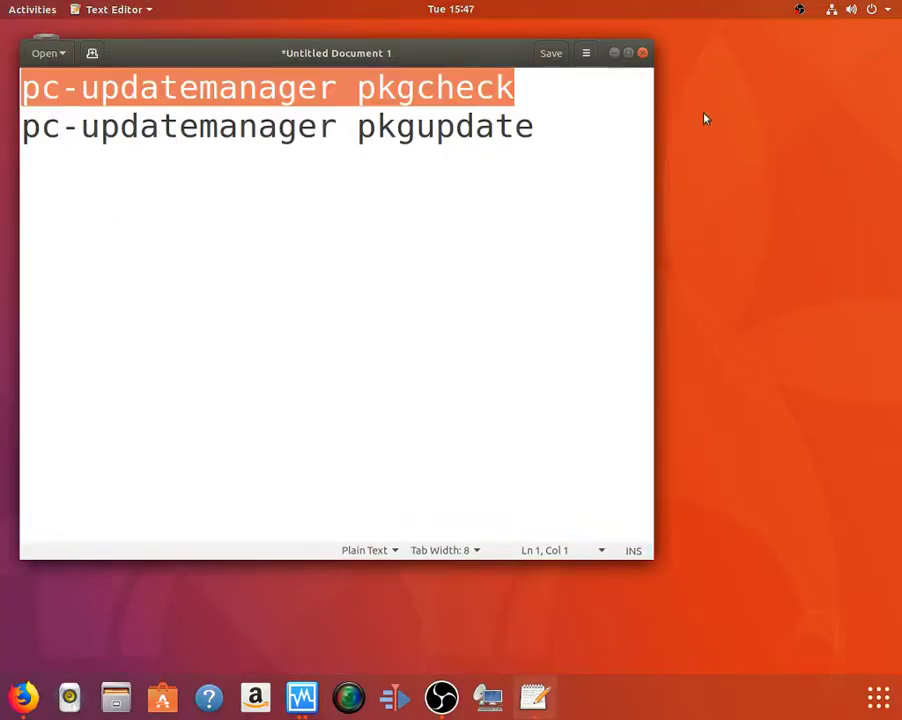
Minimize the Text Editor holding the pc-updatemanager pkgcheck/pkgupdate notes
{"action": "left_click", "coordinate": [611, 53]}
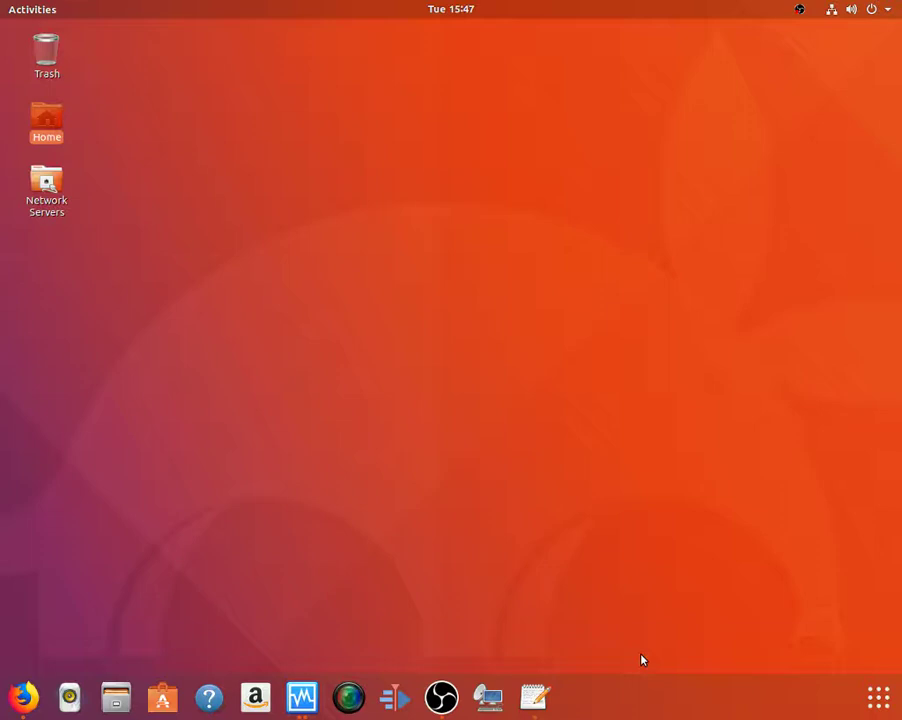
Run htop in a new terminal to check load: all four CPU cores near 91%
{"action": "key", "text": "ctrl+alt+t"}
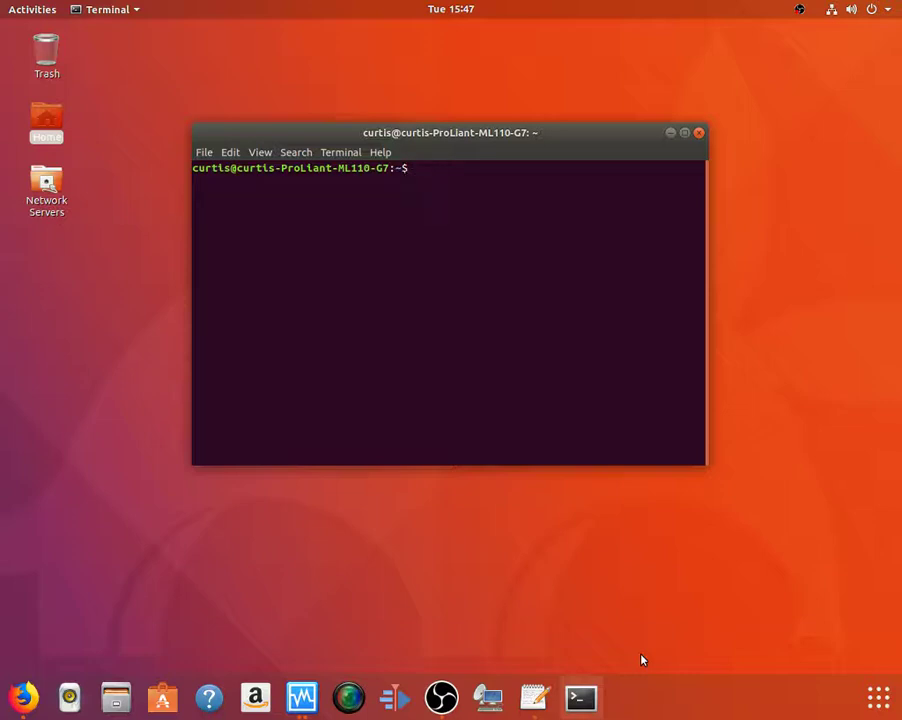
{"action": "type", "text": "htop"}
{"action": "key", "text": "Return"}
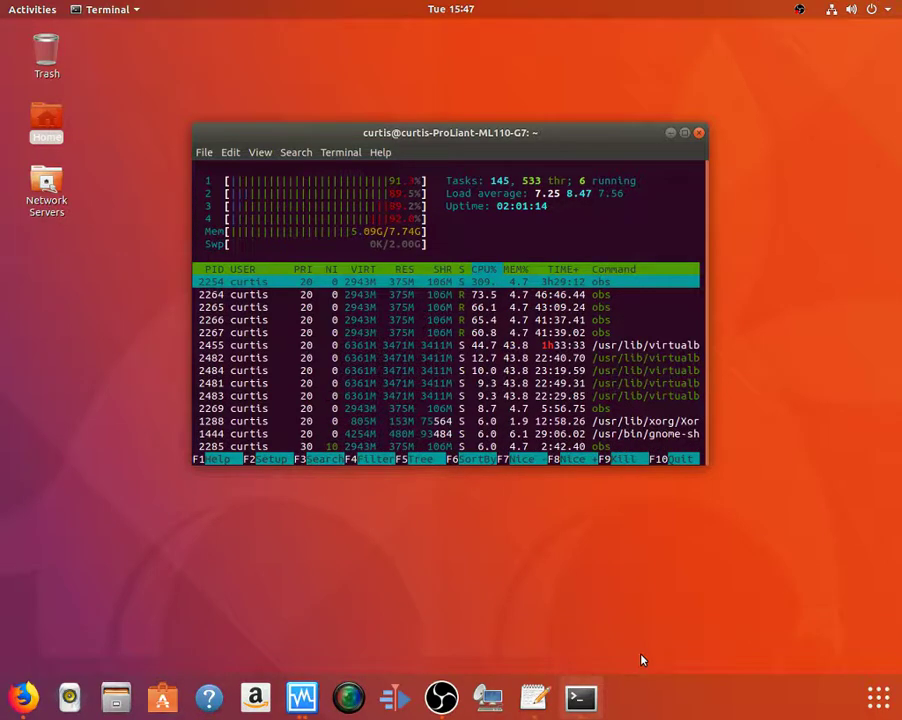
{"action": "left_click", "coordinate": [307, 705]}
Bring the TrueOS VM window forward and dismiss its pointer integration notice
{"action": "left_click", "coordinate": [395, 585]}
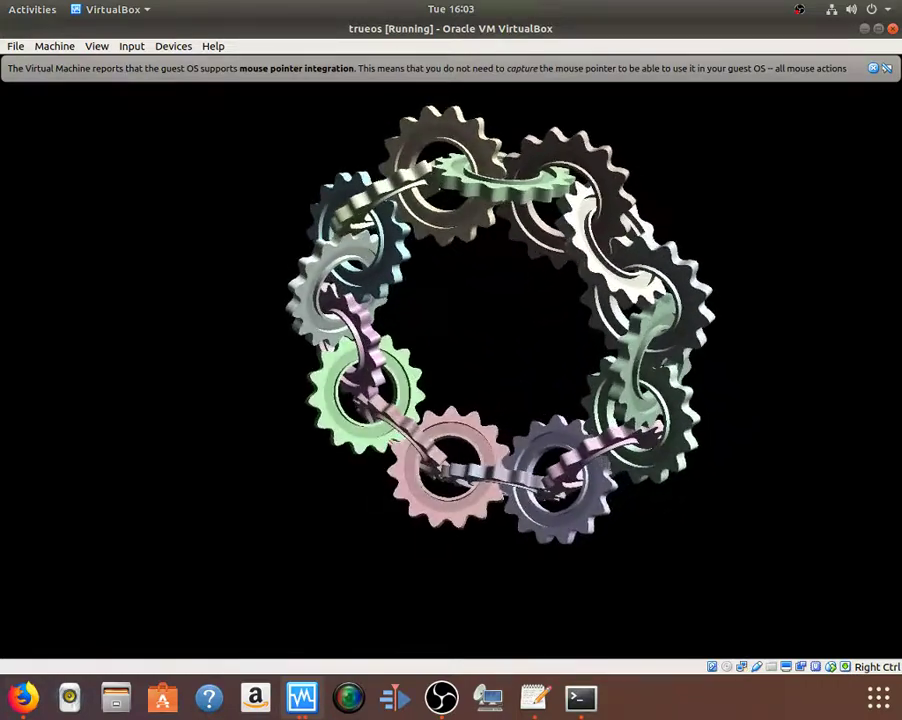
{"action": "mouse_move", "coordinate": [295, 370]}
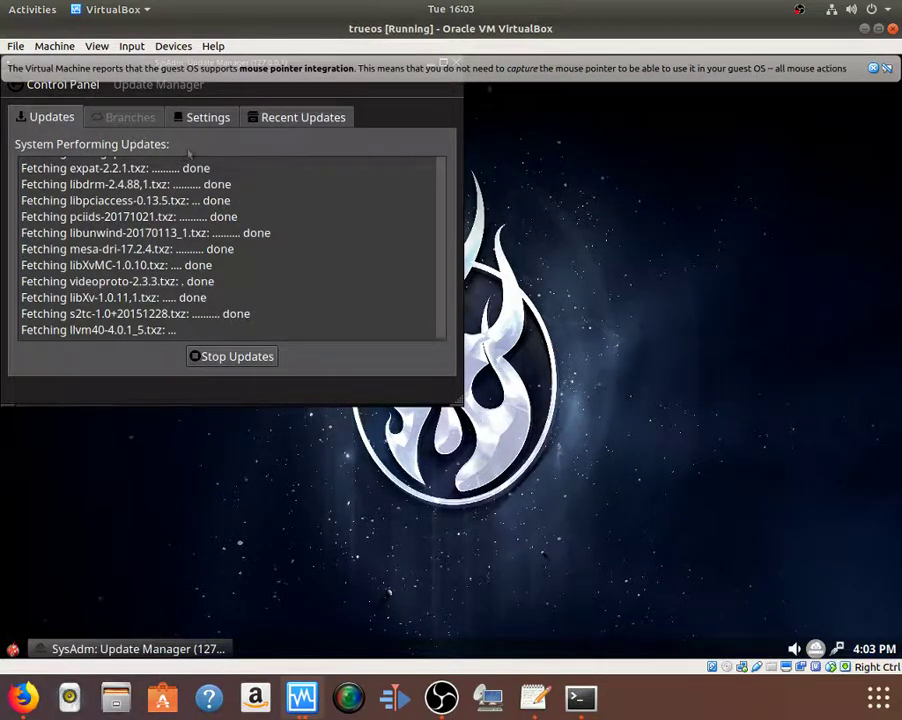
{"action": "left_click", "coordinate": [874, 70]}
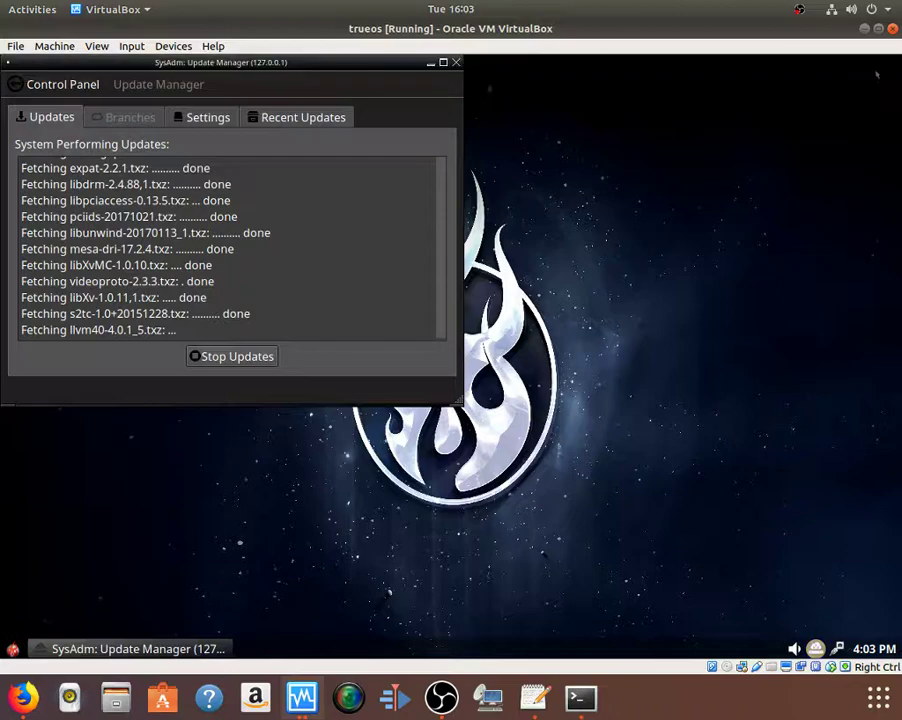
Minimize the VM, close the htop terminal despite the running-process warning, and show OBS
{"action": "left_click", "coordinate": [863, 30]}
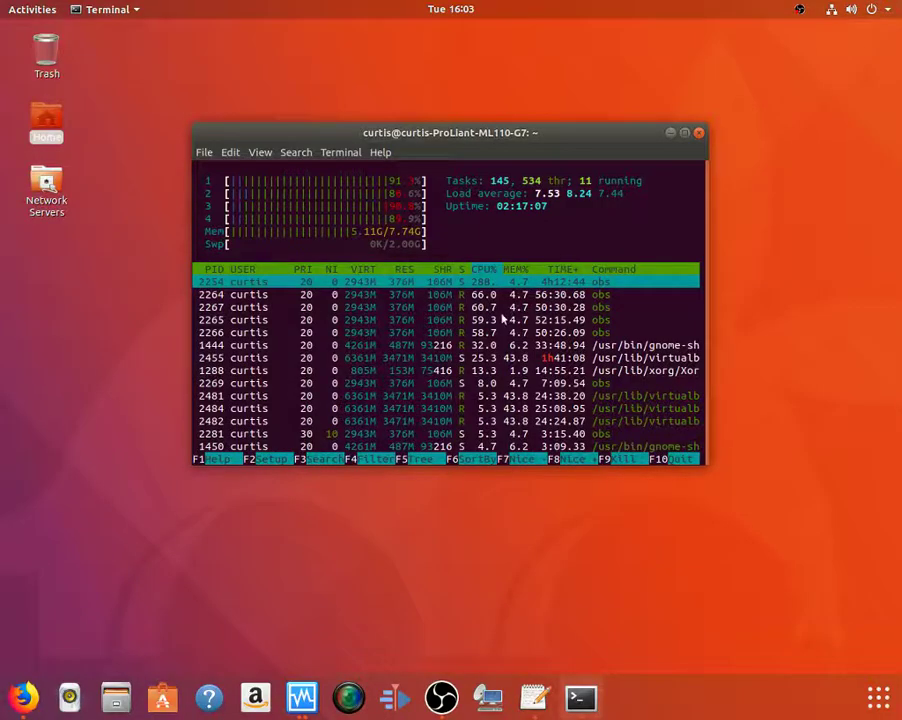
{"action": "left_click", "coordinate": [700, 133]}
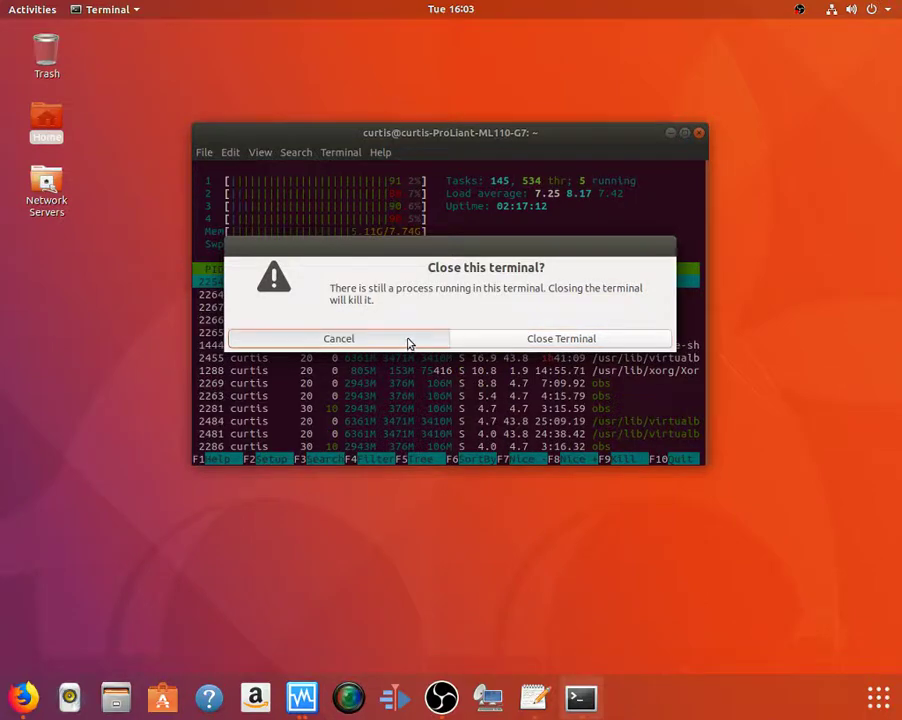
{"action": "left_click", "coordinate": [407, 342]}
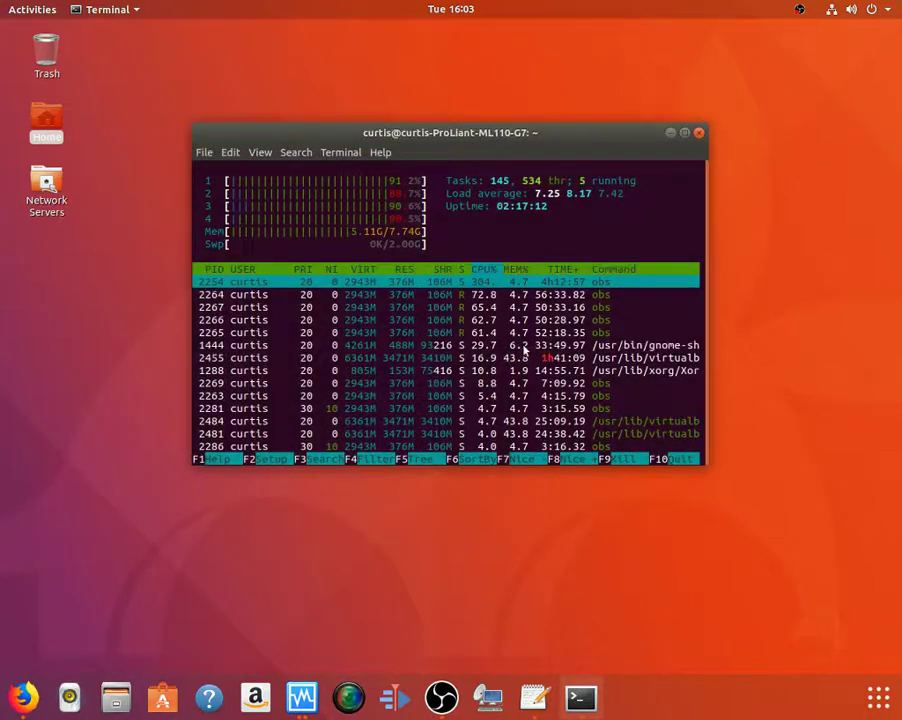
{"action": "left_click", "coordinate": [700, 133]}
{"action": "left_click", "coordinate": [594, 342]}
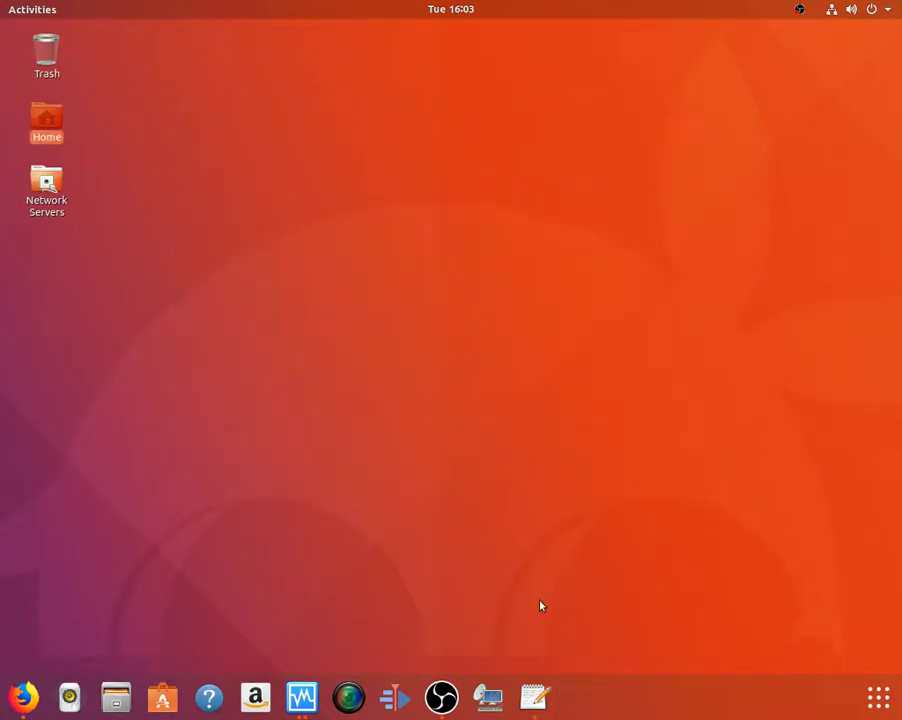
{"action": "left_click", "coordinate": [452, 703]}
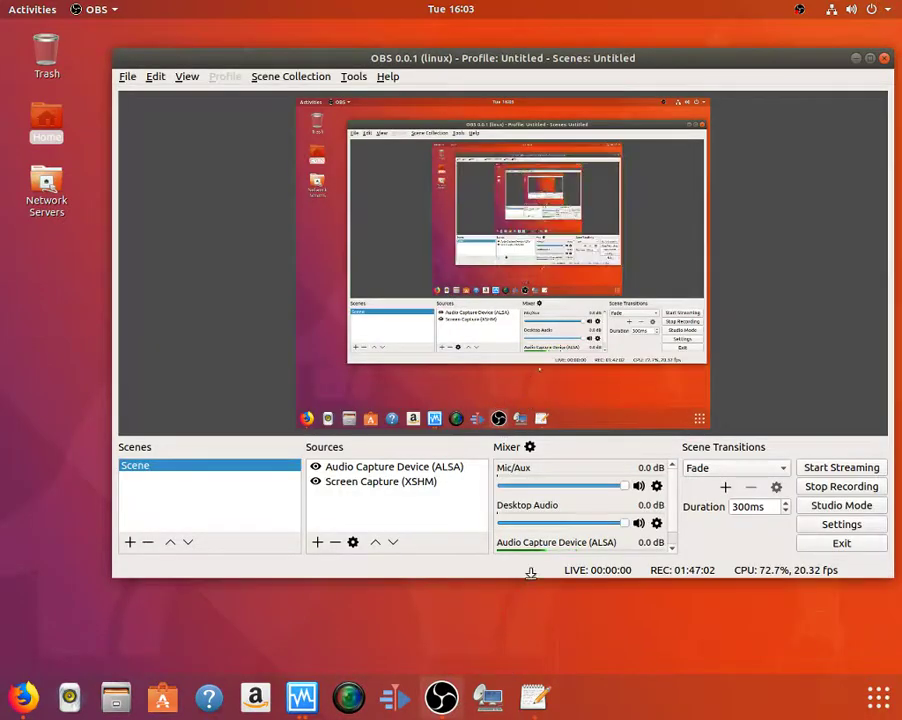